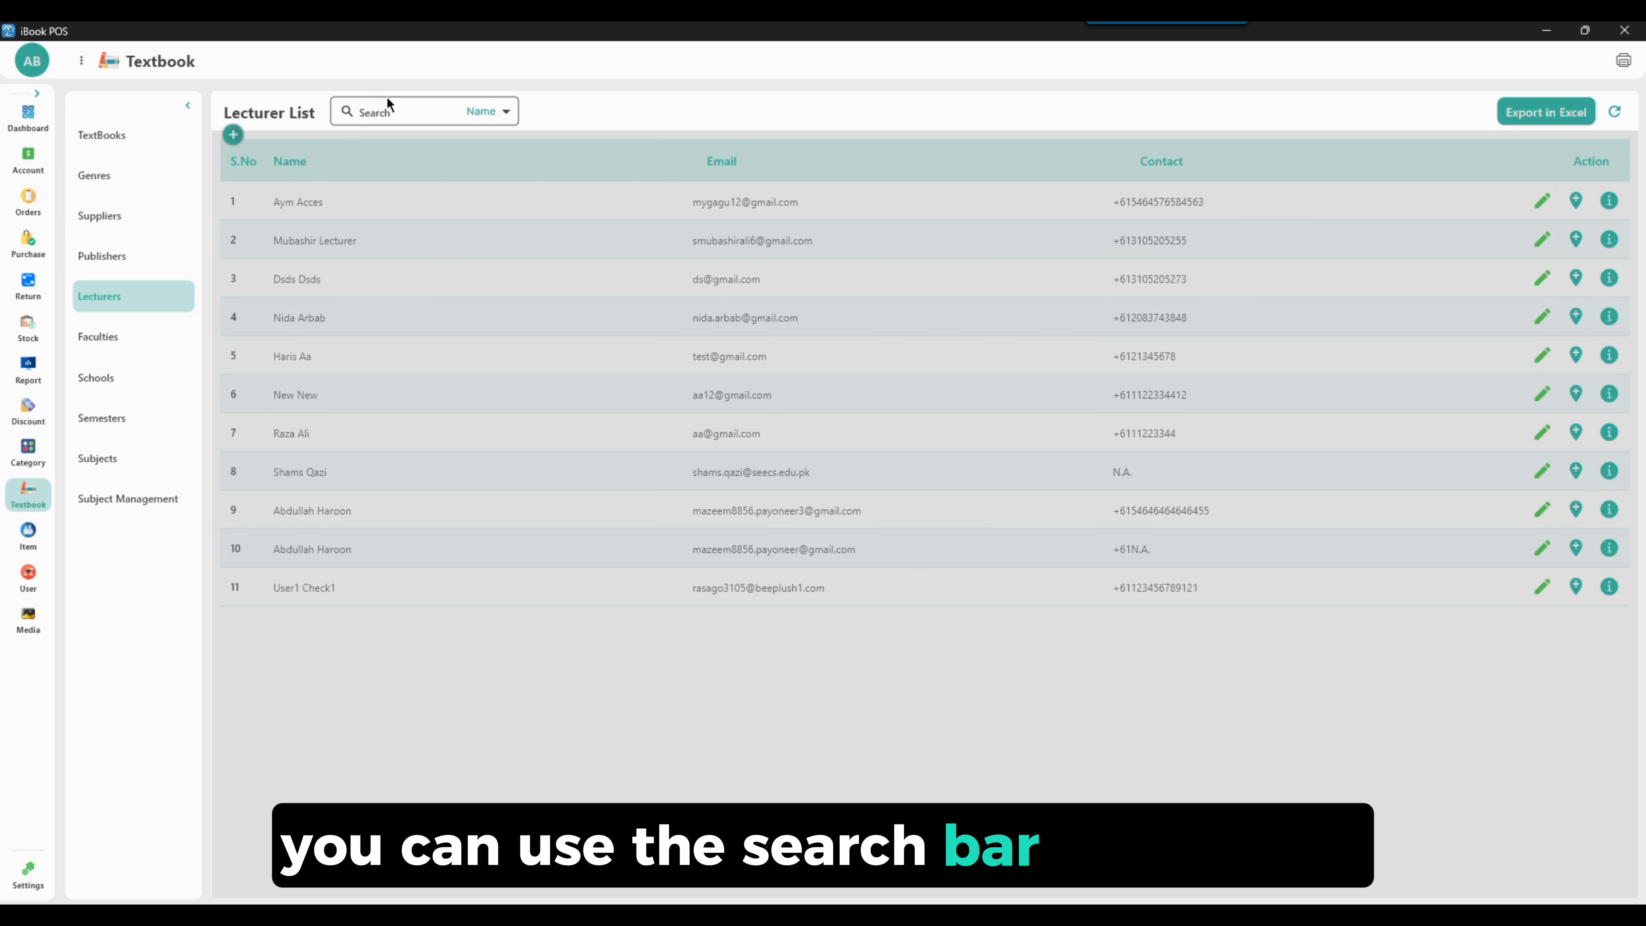
Explore the lecturer search filter options and the first lecturer's address page, then return to the lecturer list
click(487, 115)
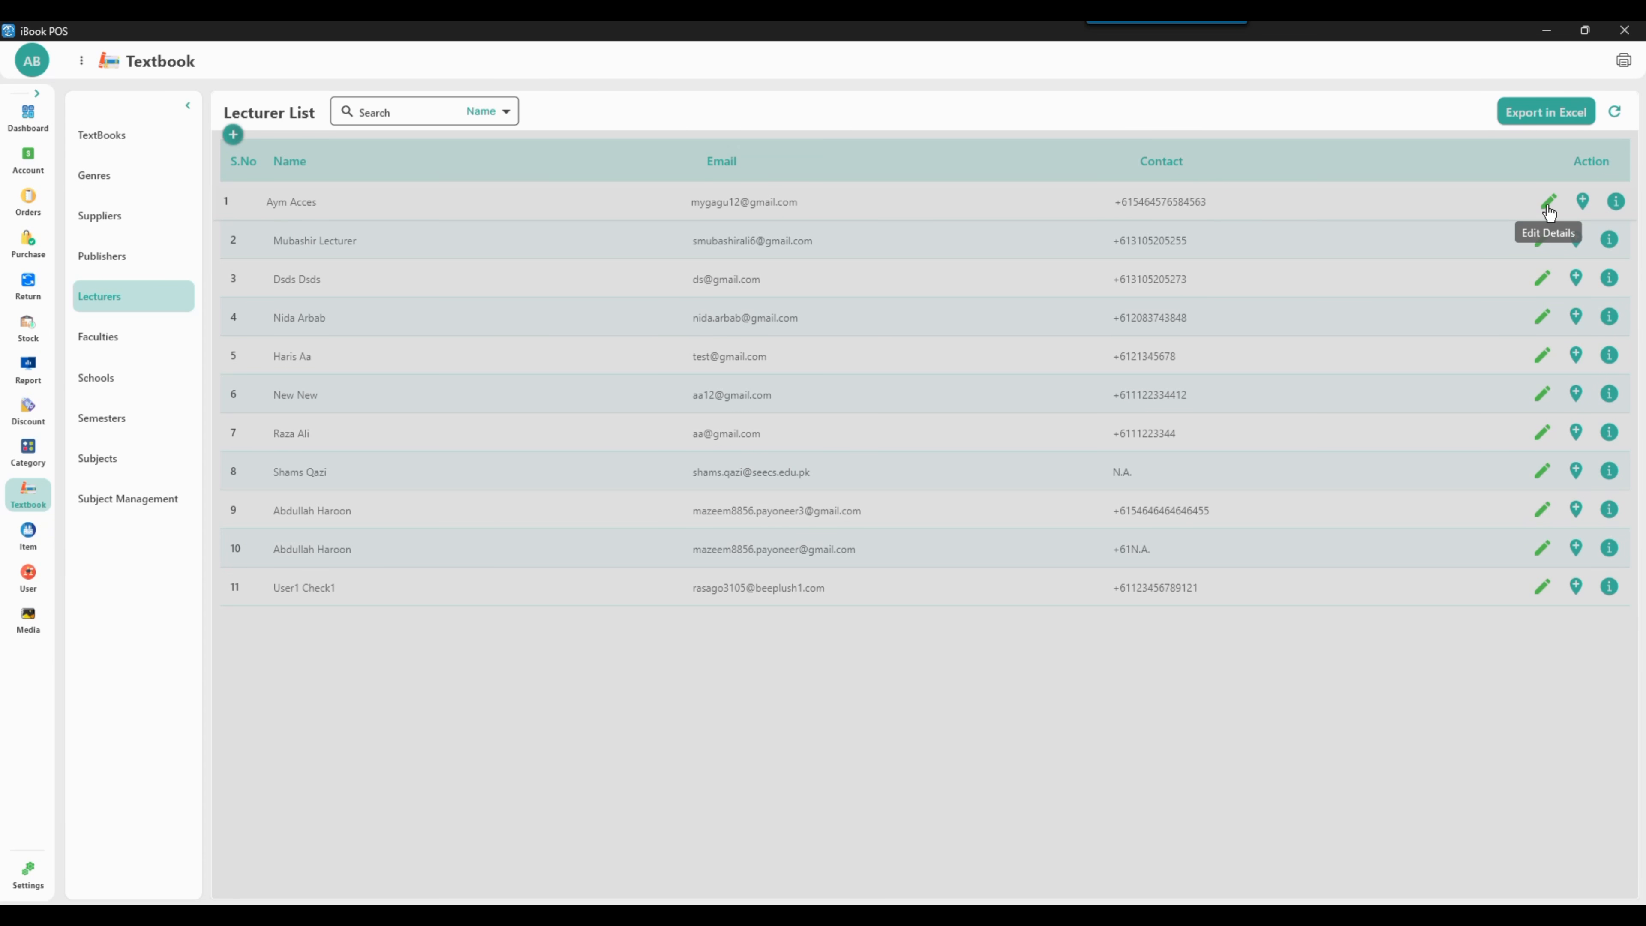
click(1548, 206)
click(1620, 350)
click(1583, 205)
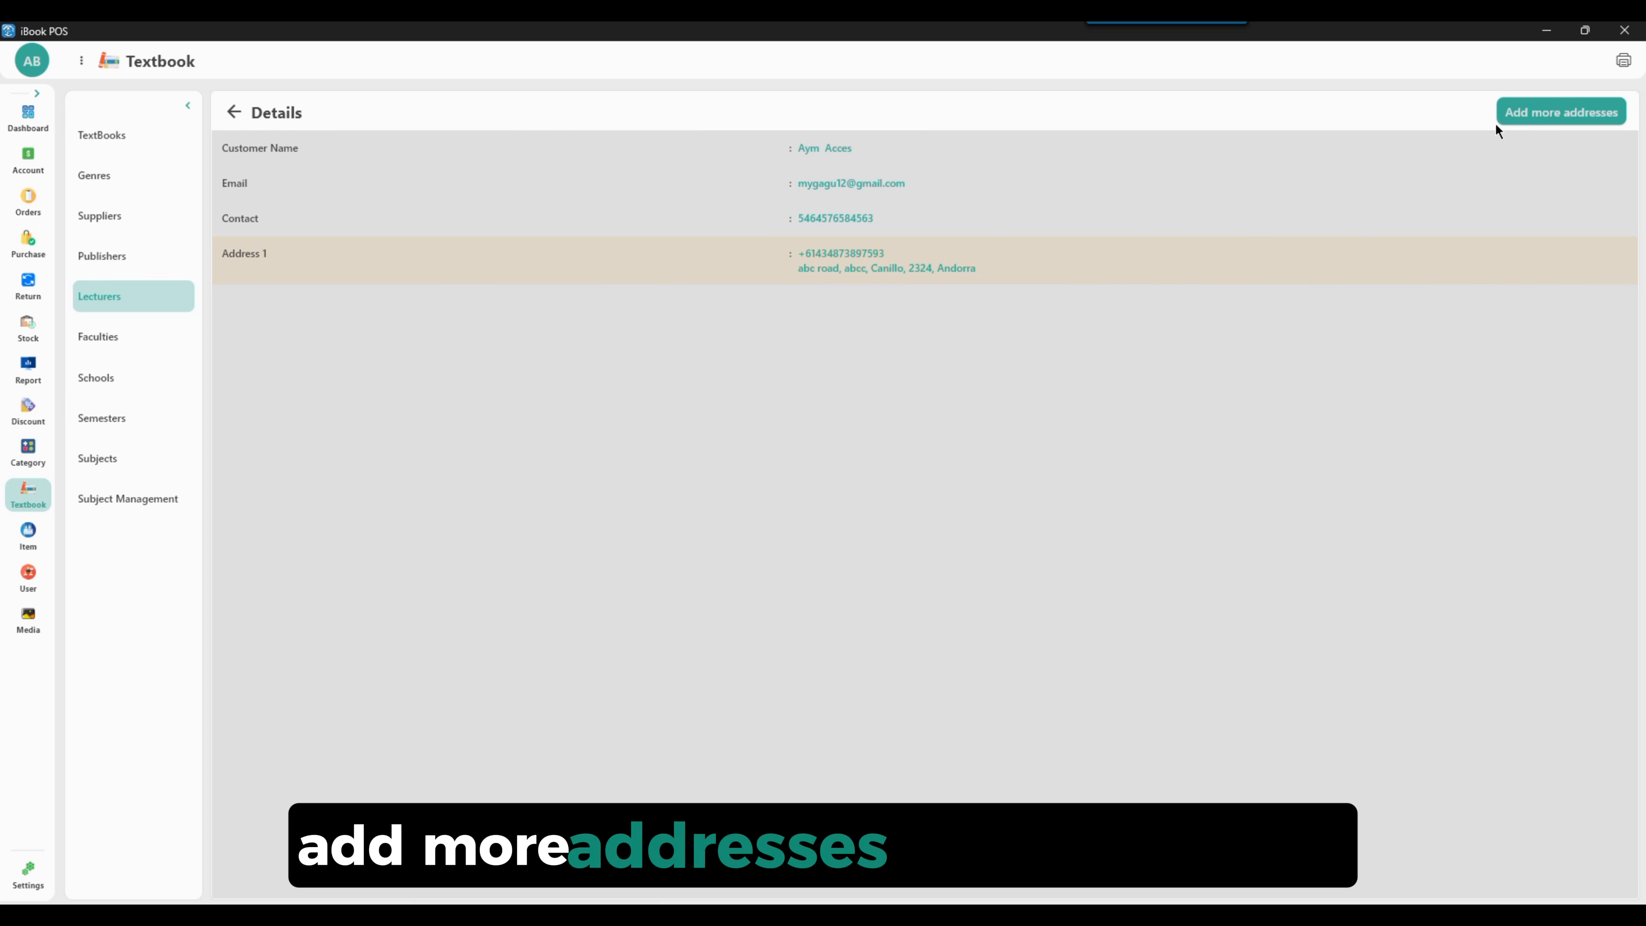
click(1496, 123)
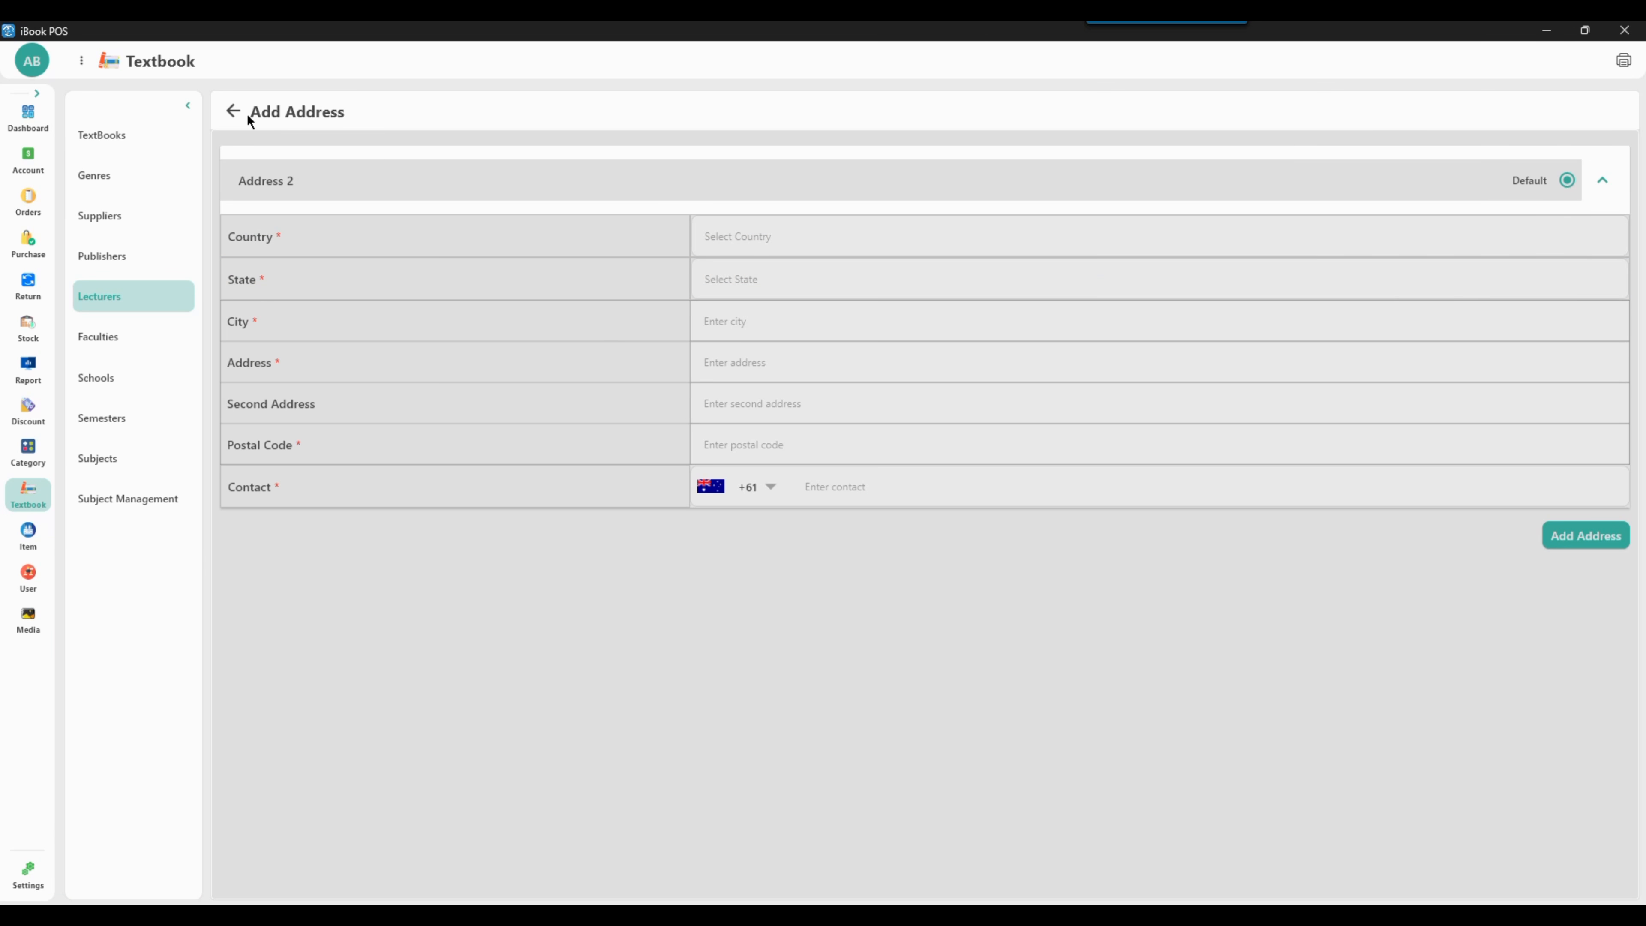
click(233, 111)
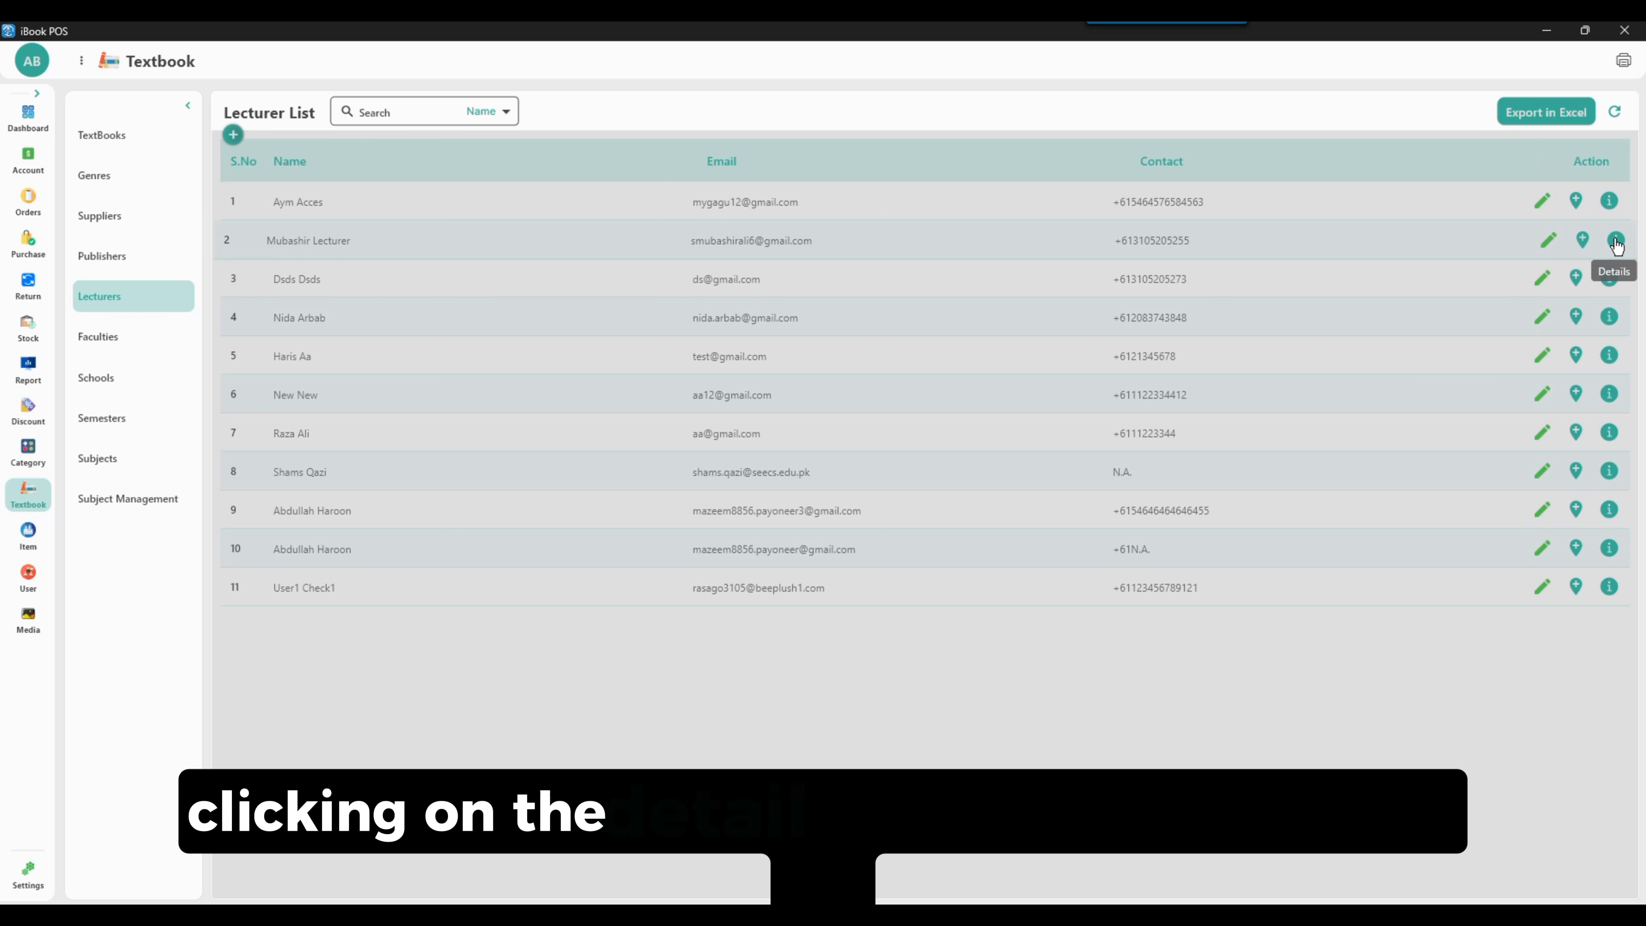
Open the second lecturer's details to view assigned subjects, then go back to the lecturer list
click(1615, 241)
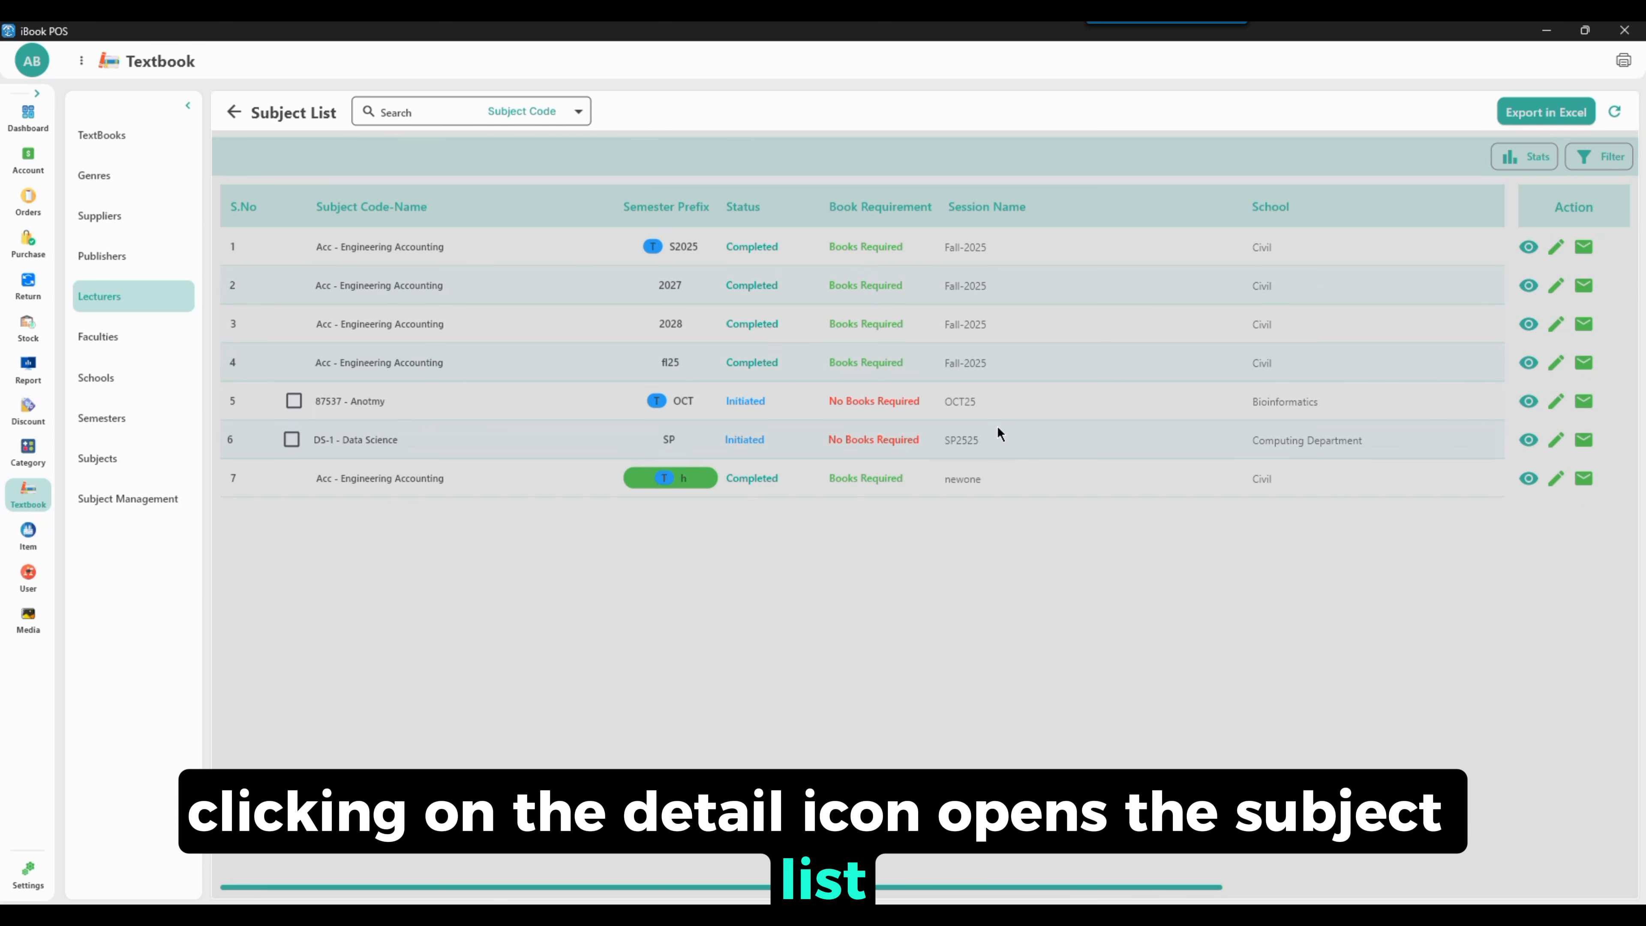
click(235, 111)
Export the lecturer list to Excel and open the downloaded lecturer_list spreadsheet
click(1542, 121)
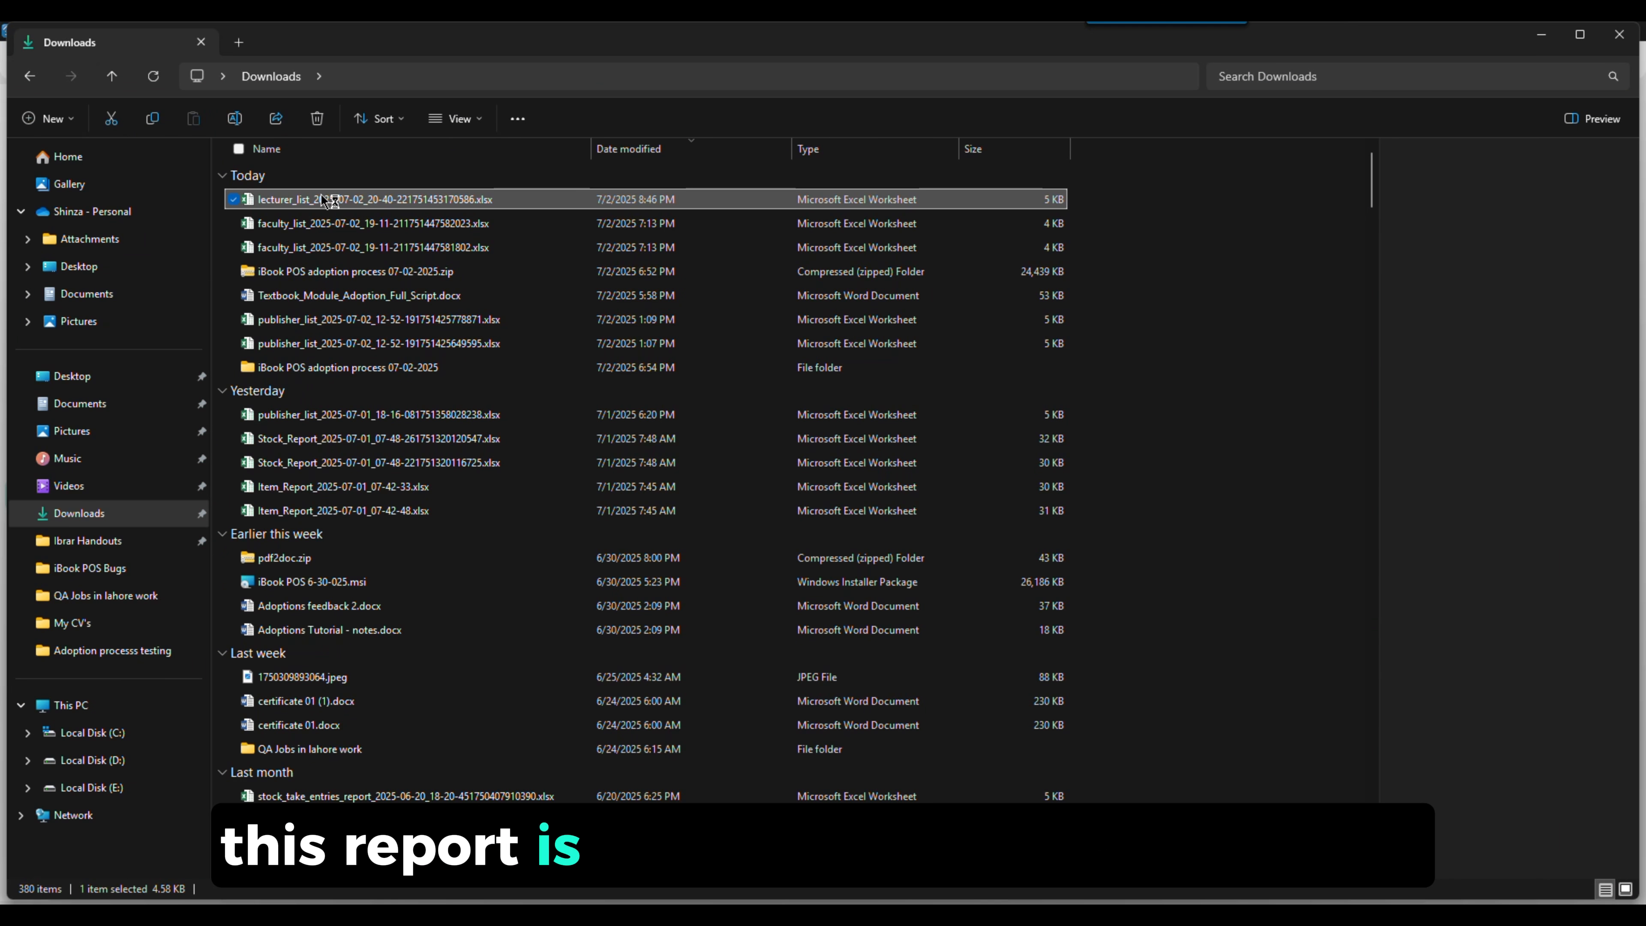
double_click(326, 201)
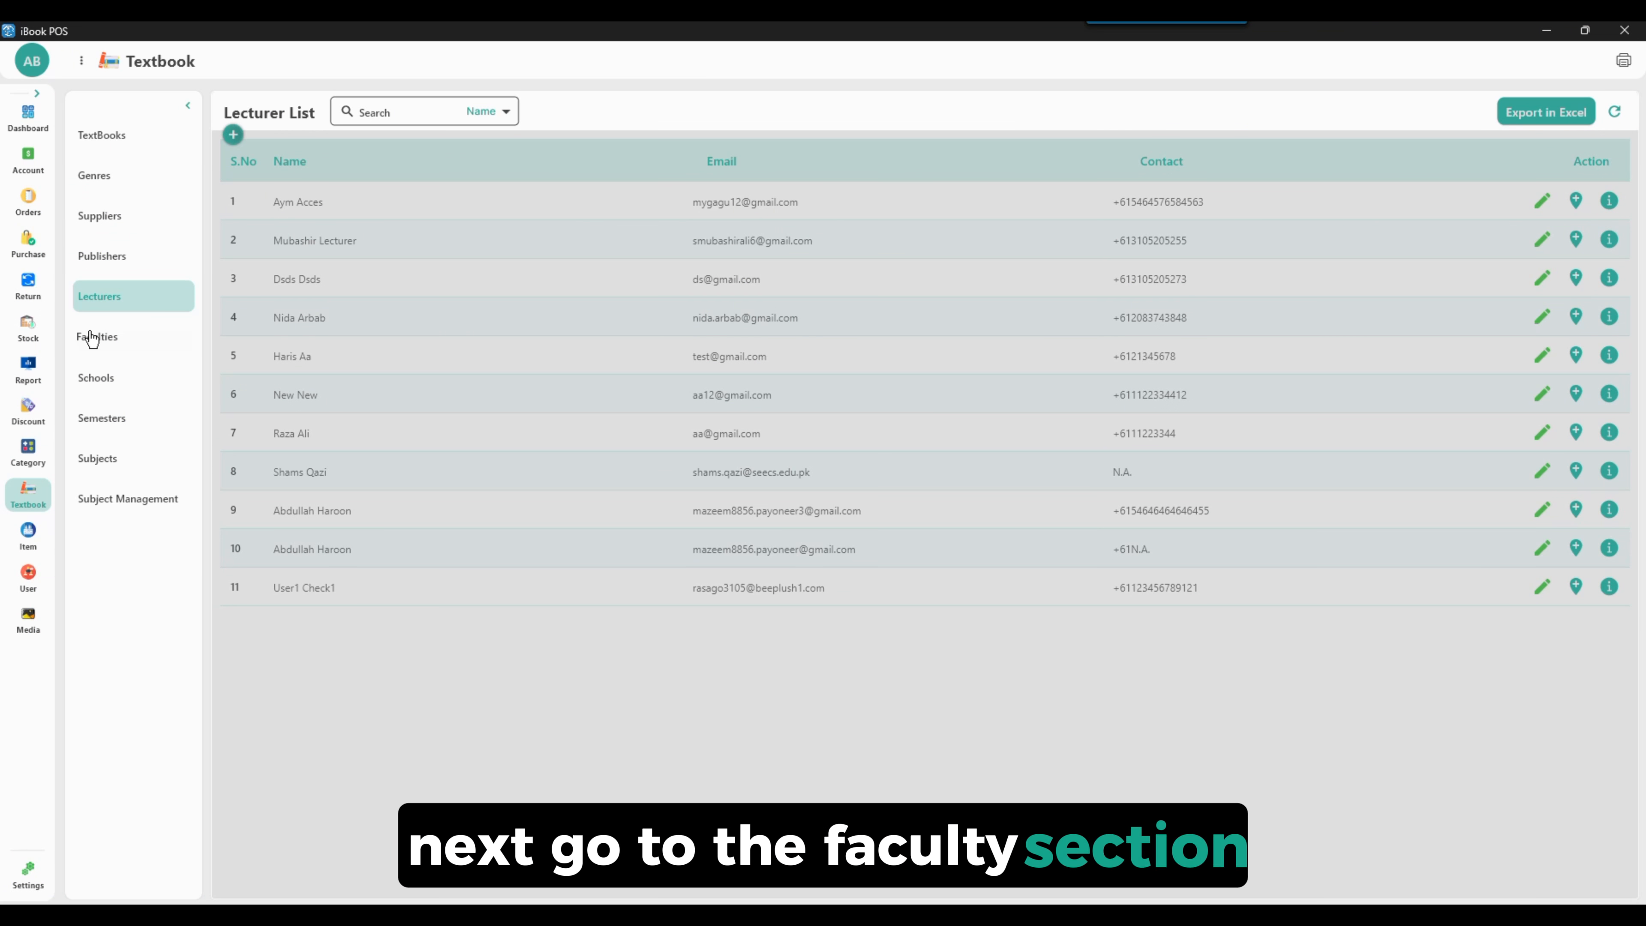
Add a new faculty named pharmasist with faculty code PH-25
click(91, 337)
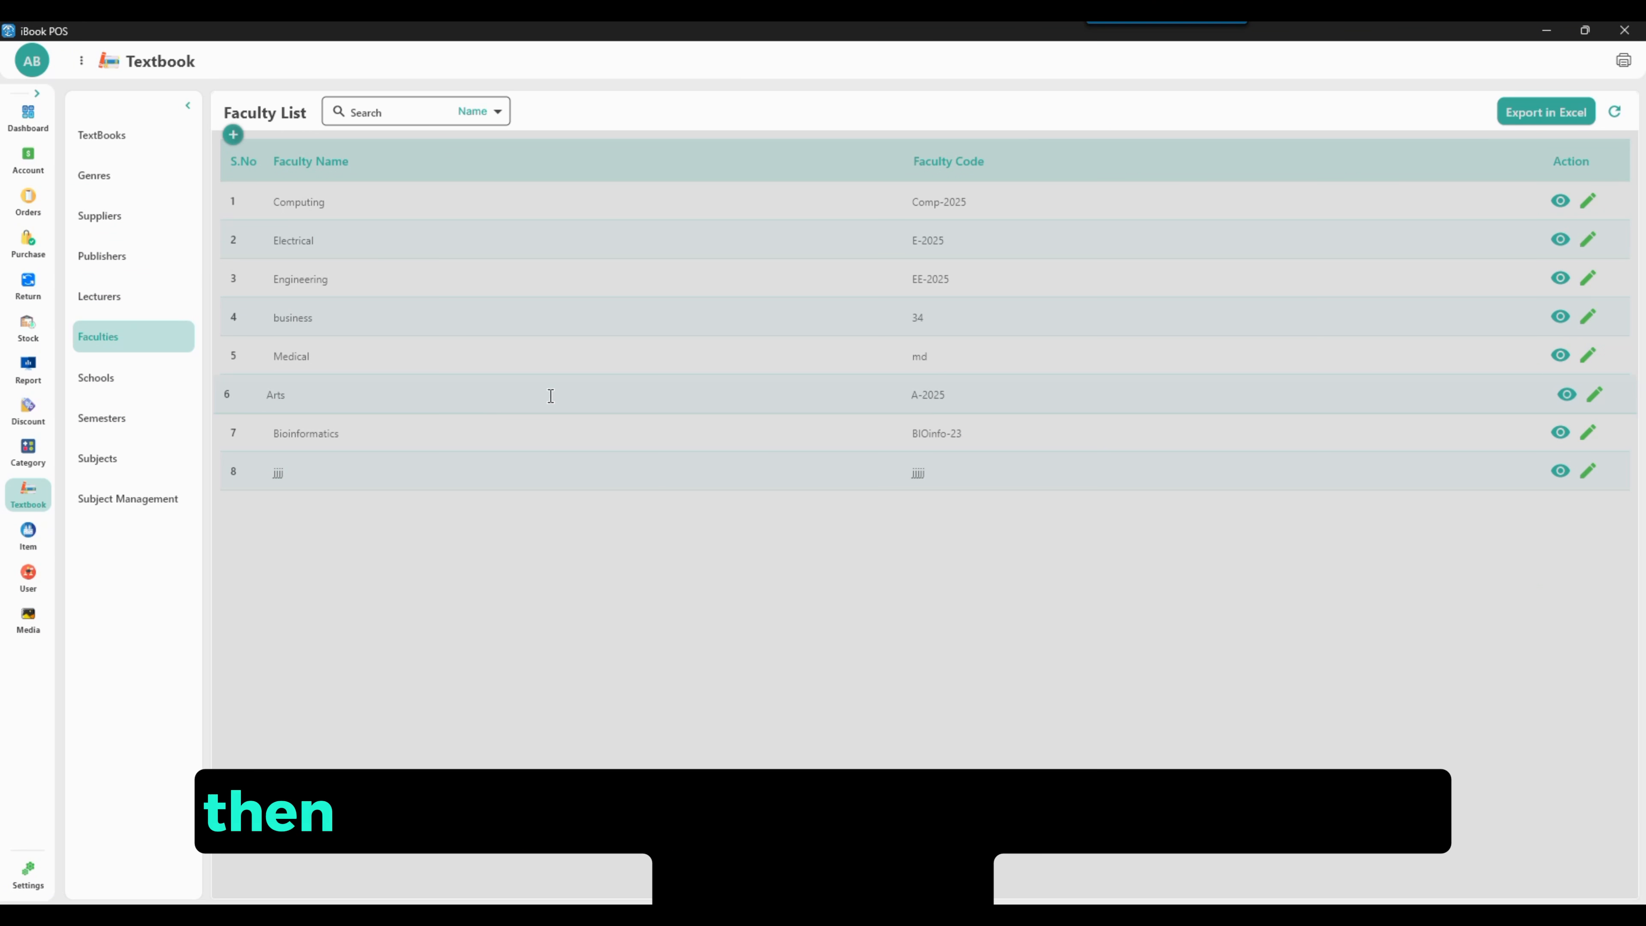
click(233, 135)
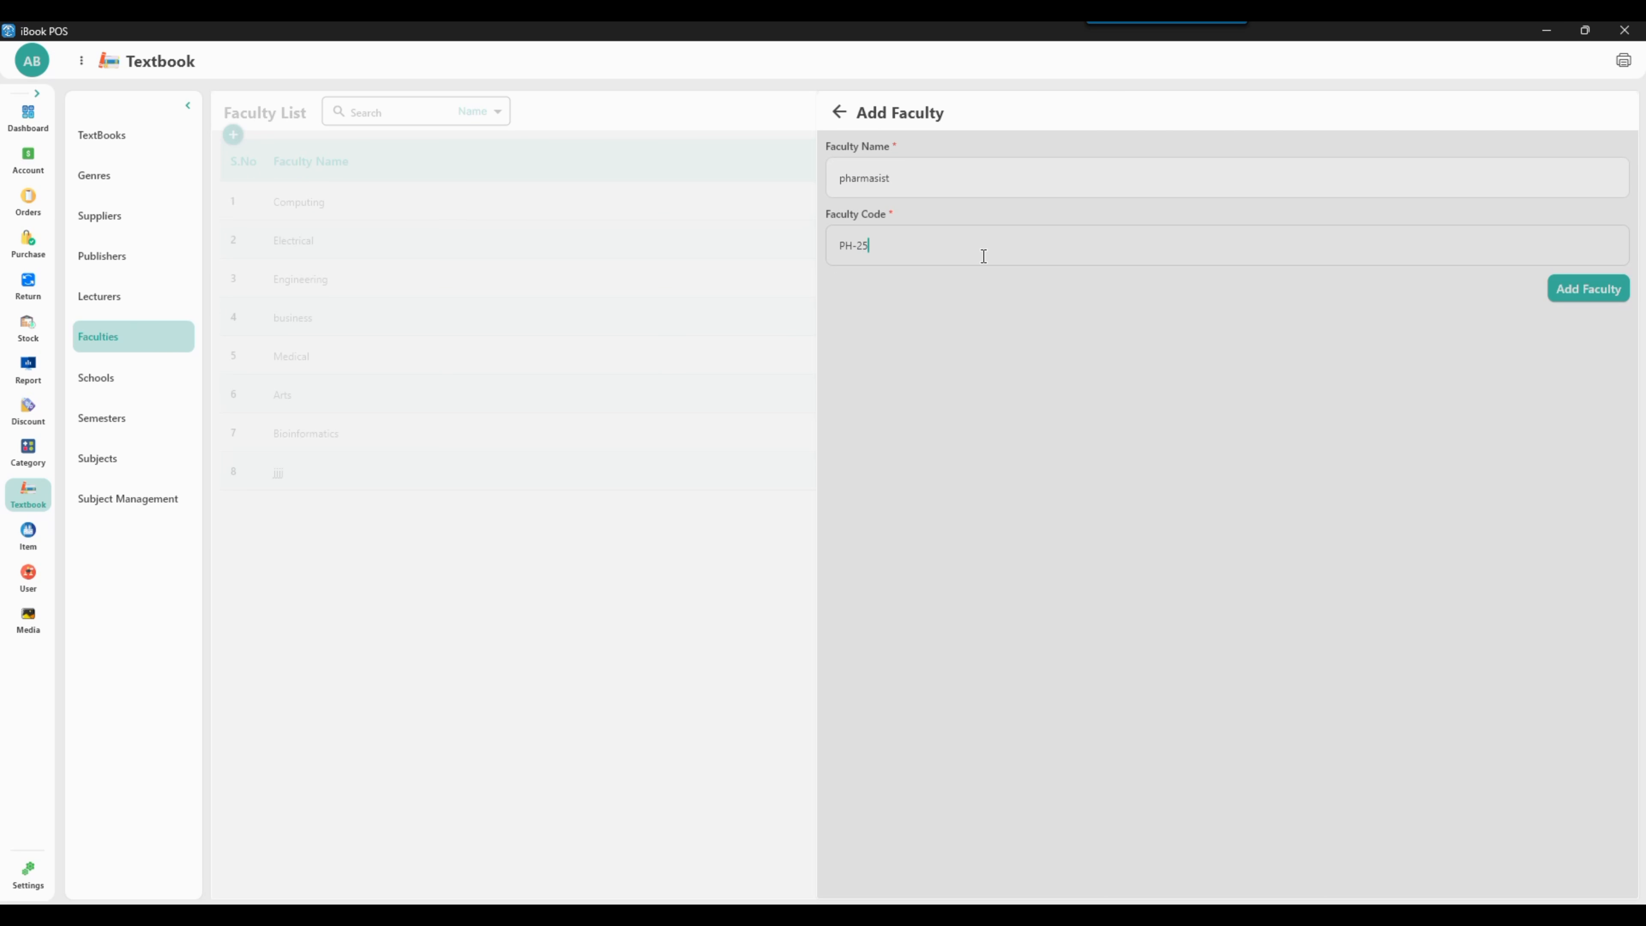
click(1616, 290)
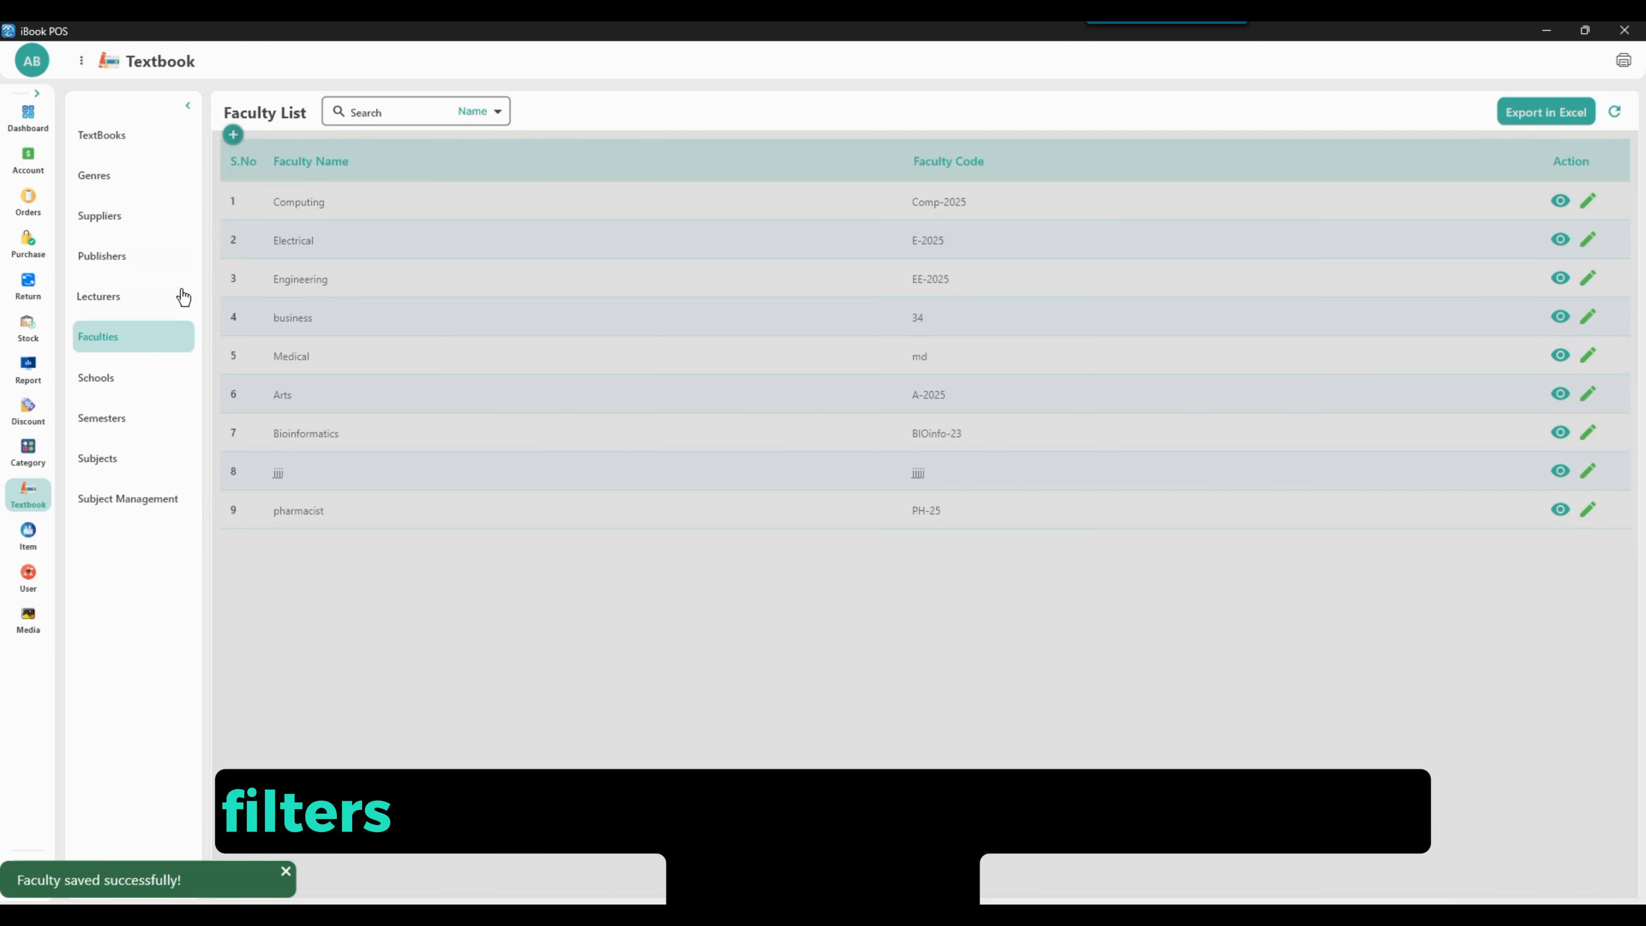
Search the faculty list by name for phar, then clear the search
click(472, 113)
click(405, 108)
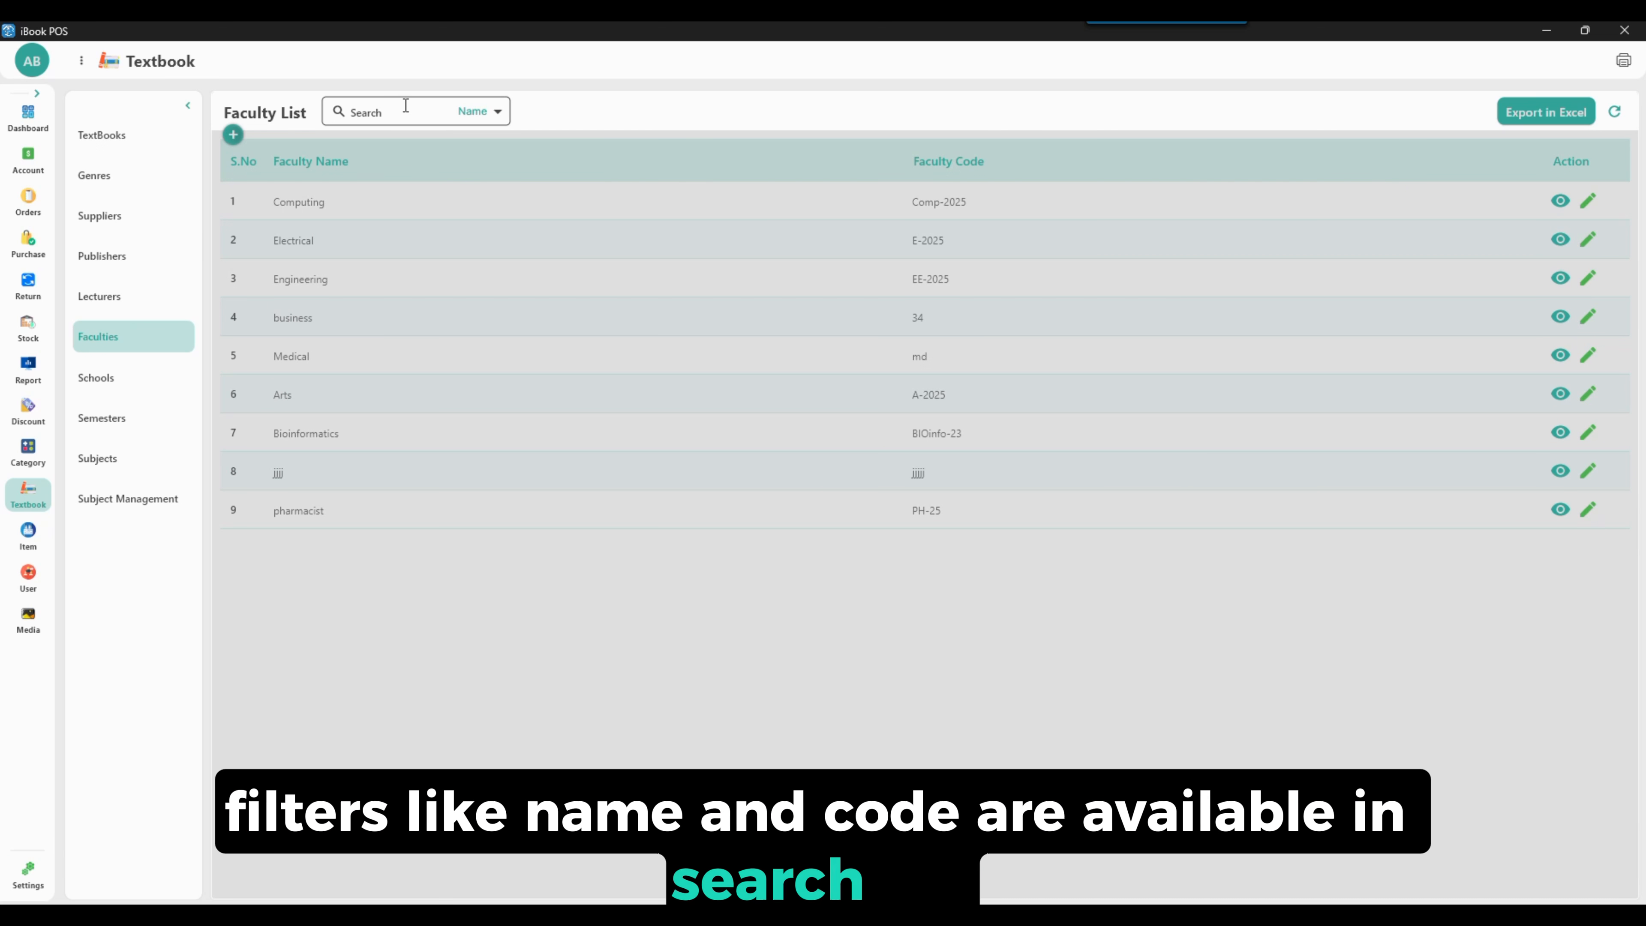
click(426, 108)
text(phar)
key(BackSpace)
key(BackSpace)
key(BackSpace)
key(BackSpace)
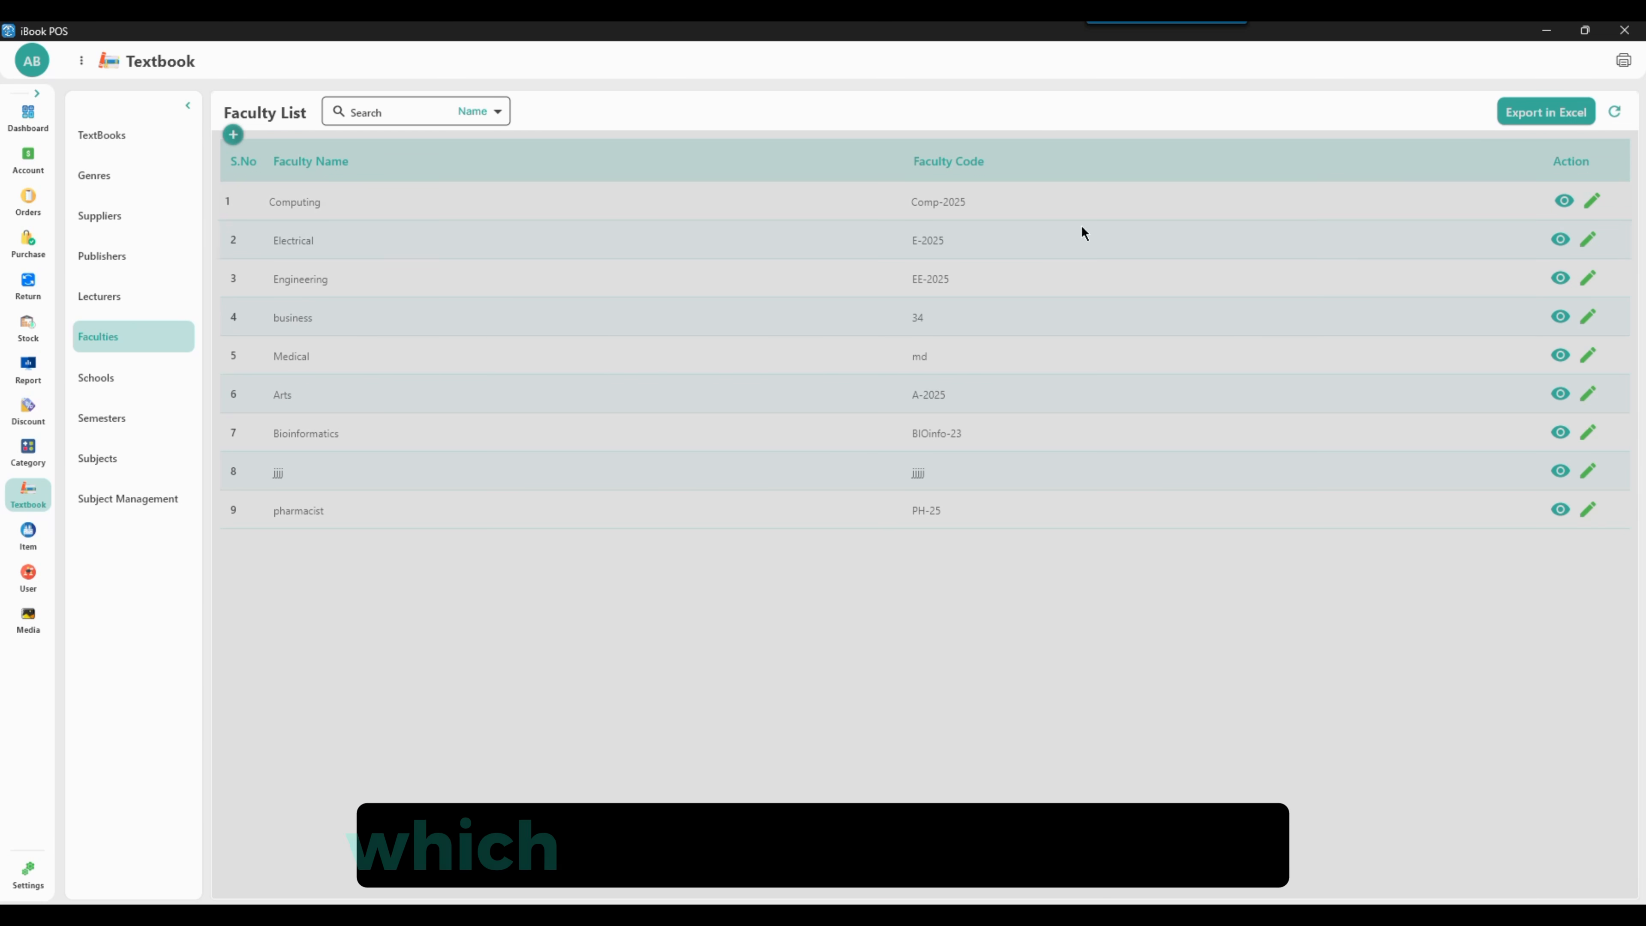
View the pharmasist faculty's details, then rename it to pharmacists and update it
click(1560, 509)
click(818, 271)
click(1587, 509)
text(sts)
click(1598, 288)
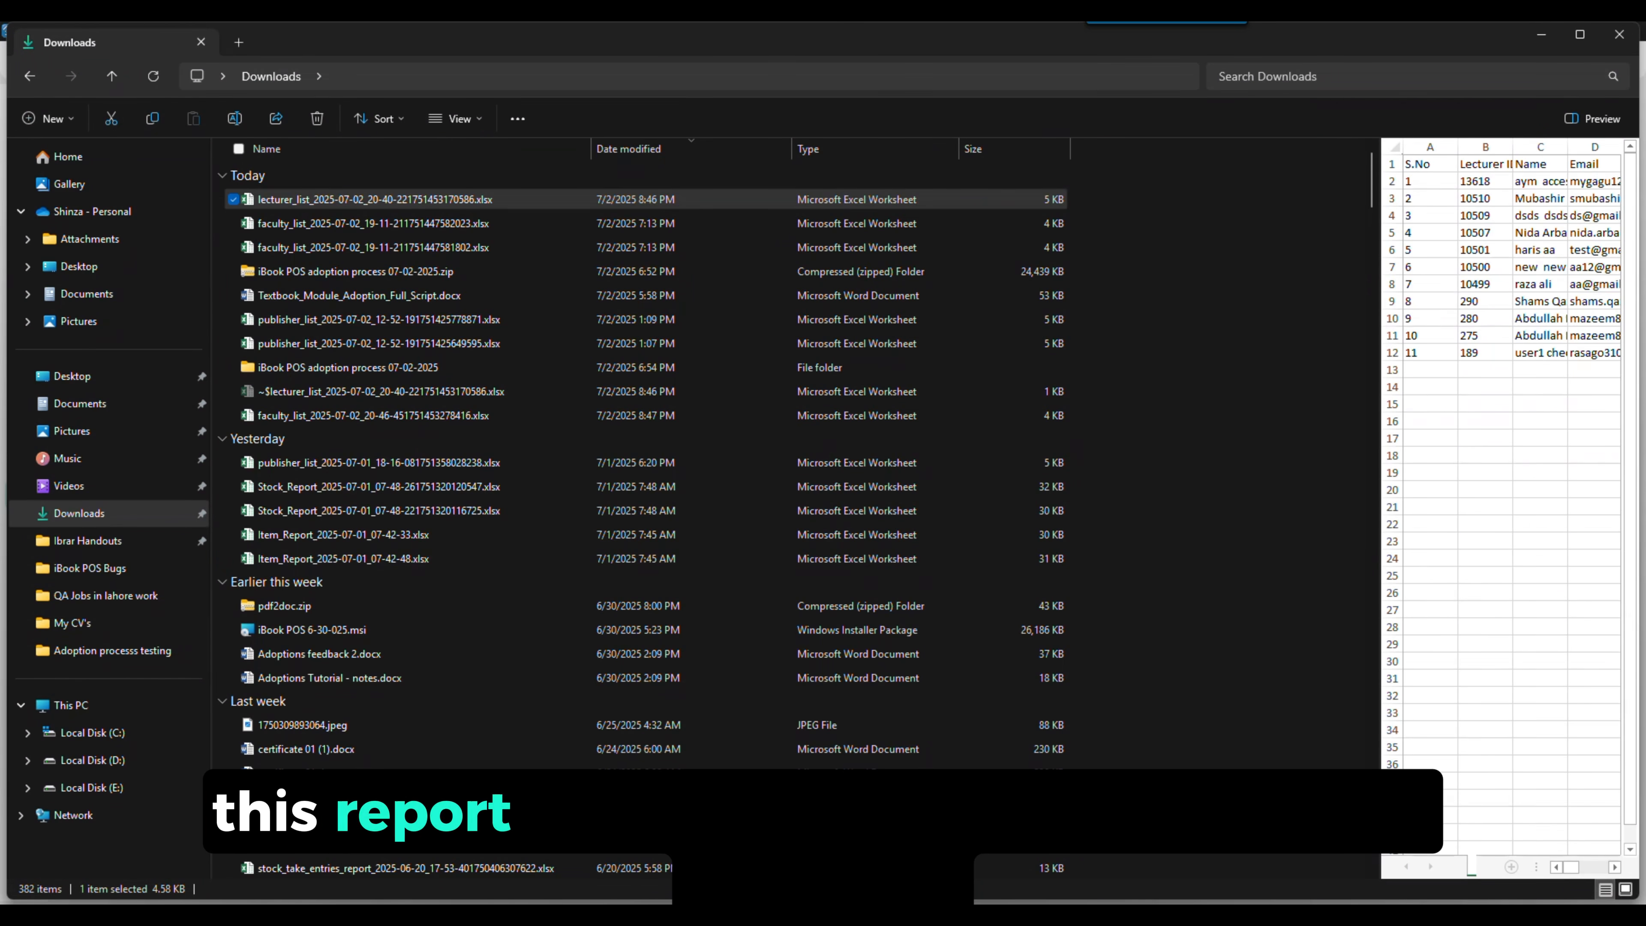
Add a school named Medical Science with prefix MS-25 assigned to the pharmacists faculty
click(110, 512)
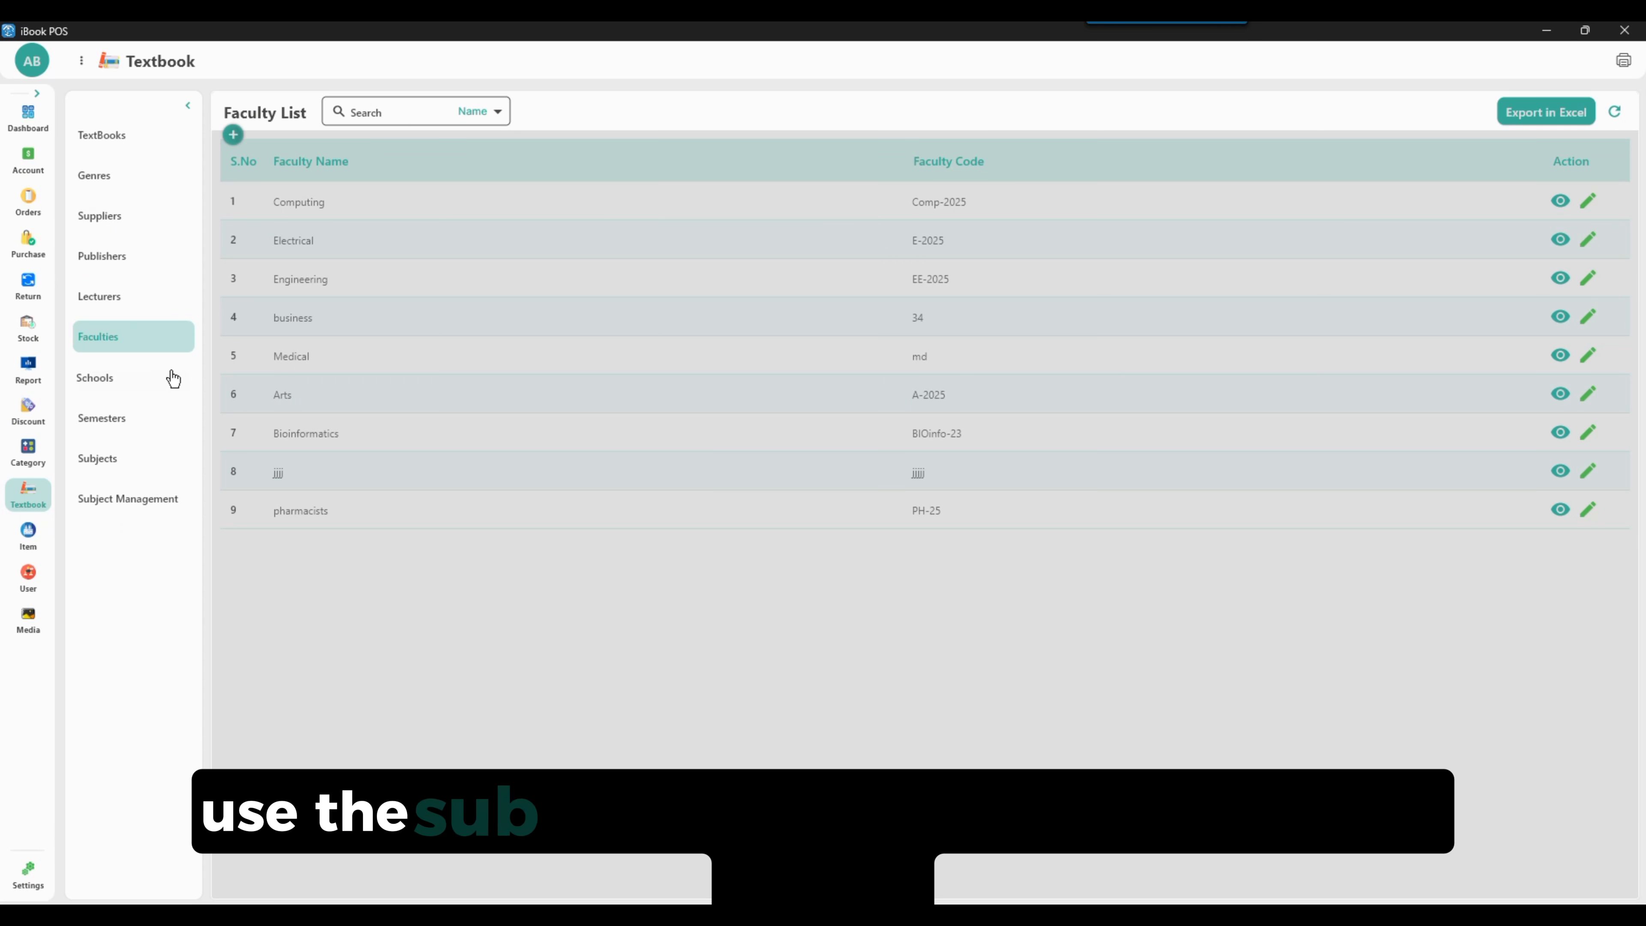
click(107, 391)
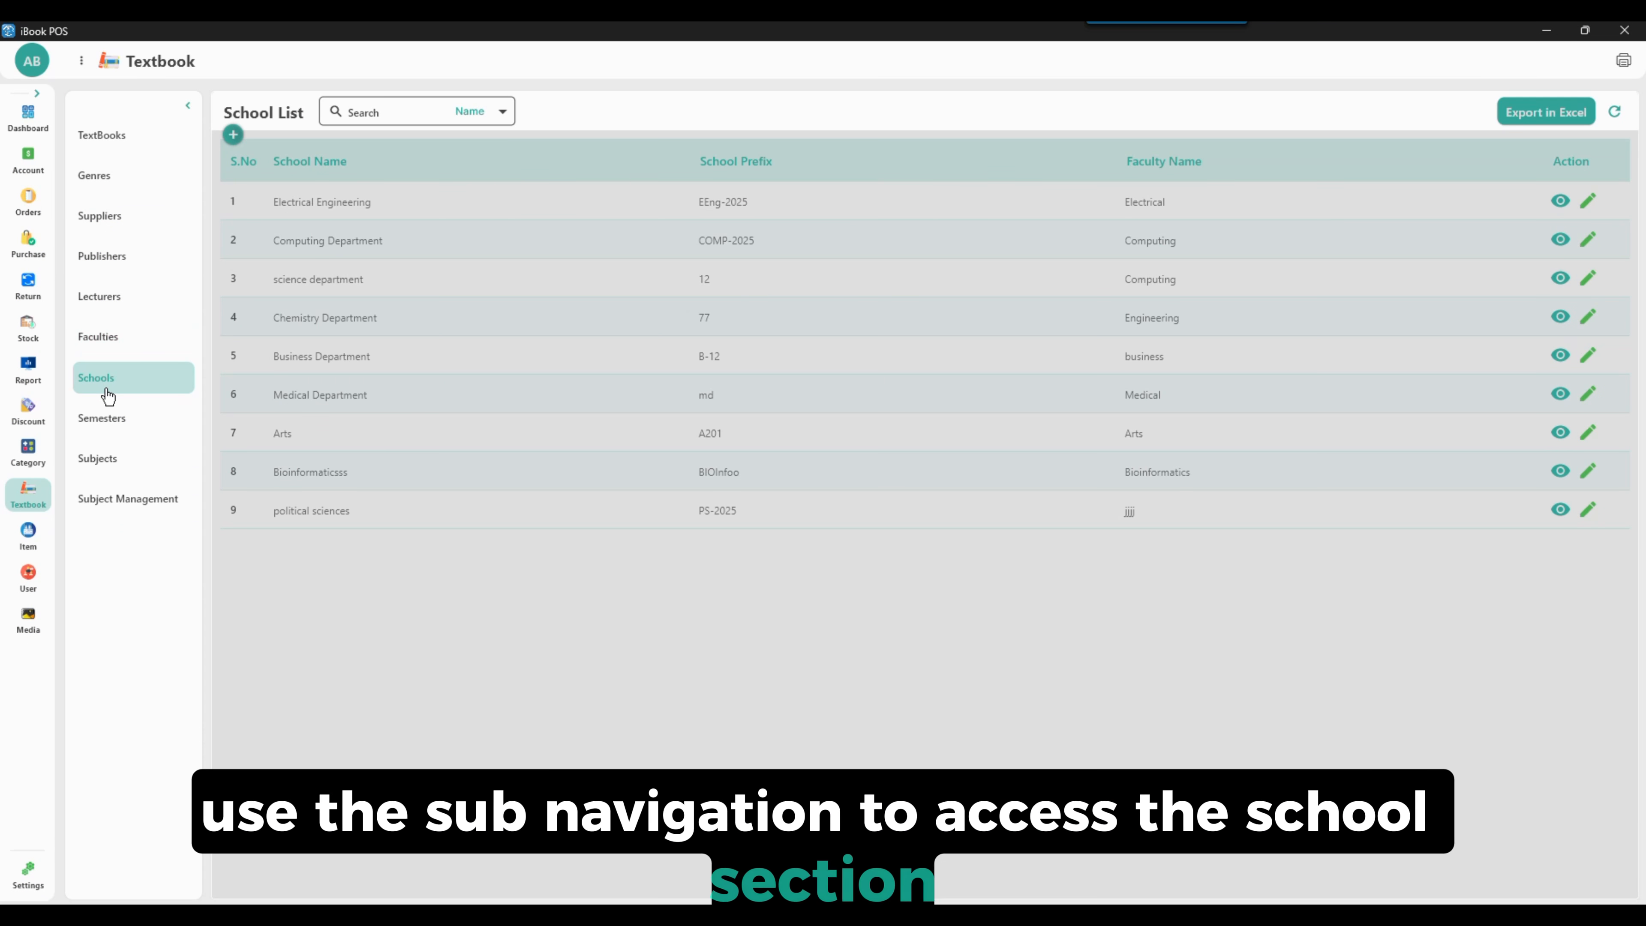
click(235, 136)
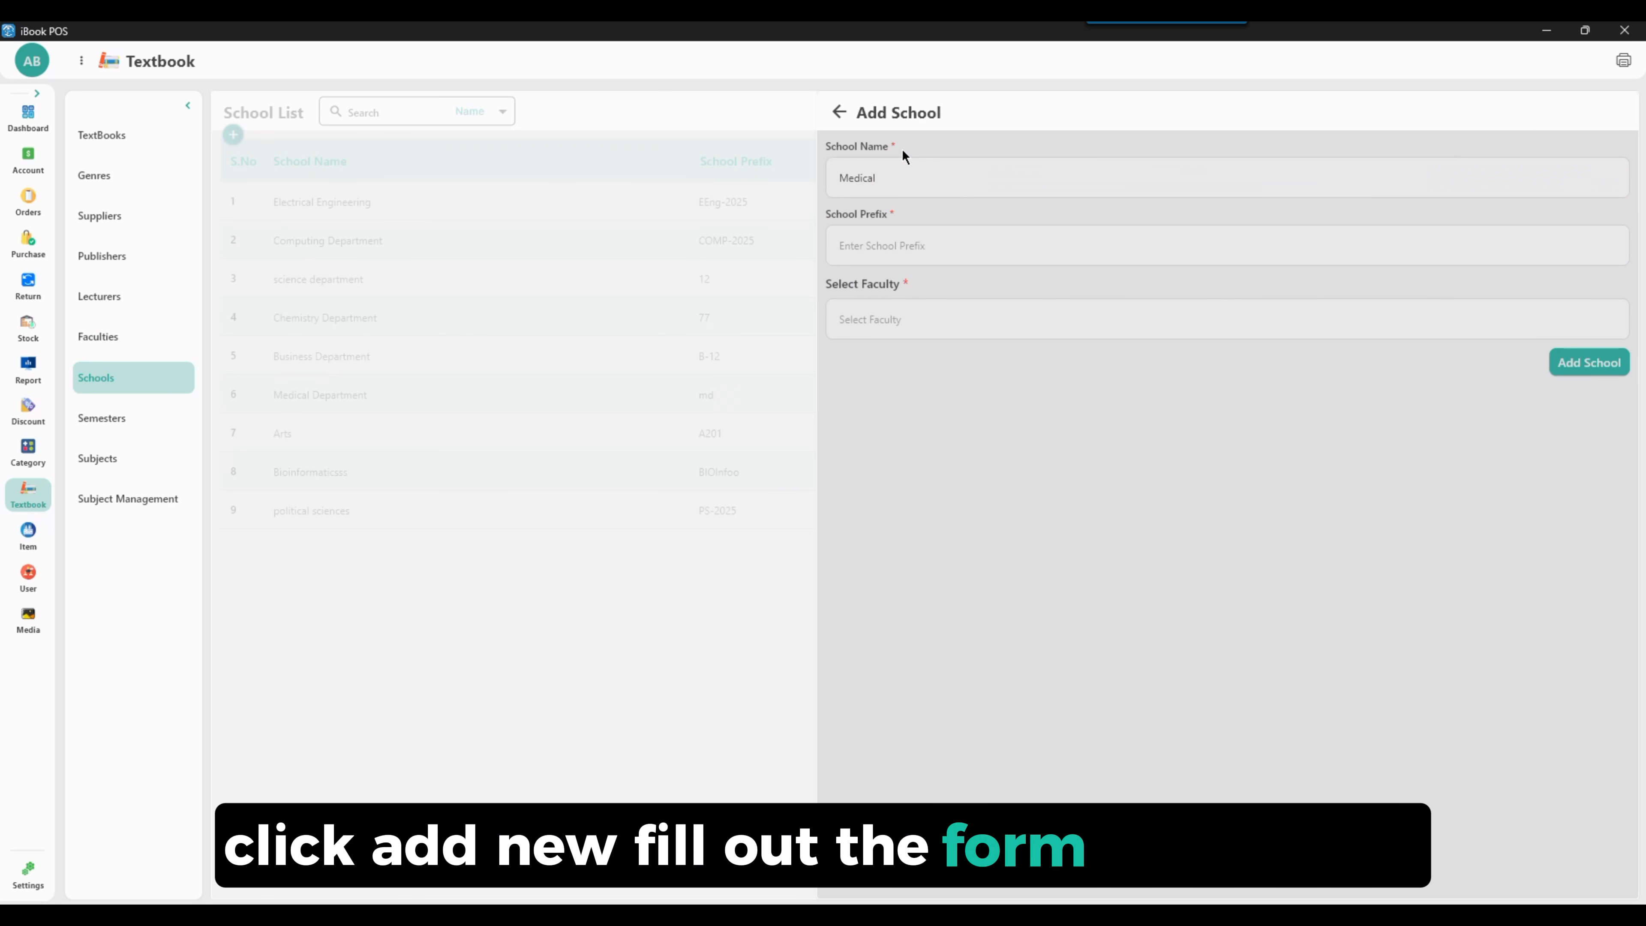
text(Medical Science)
click(910, 245)
text(MS-25)
click(920, 319)
click(944, 508)
click(1589, 362)
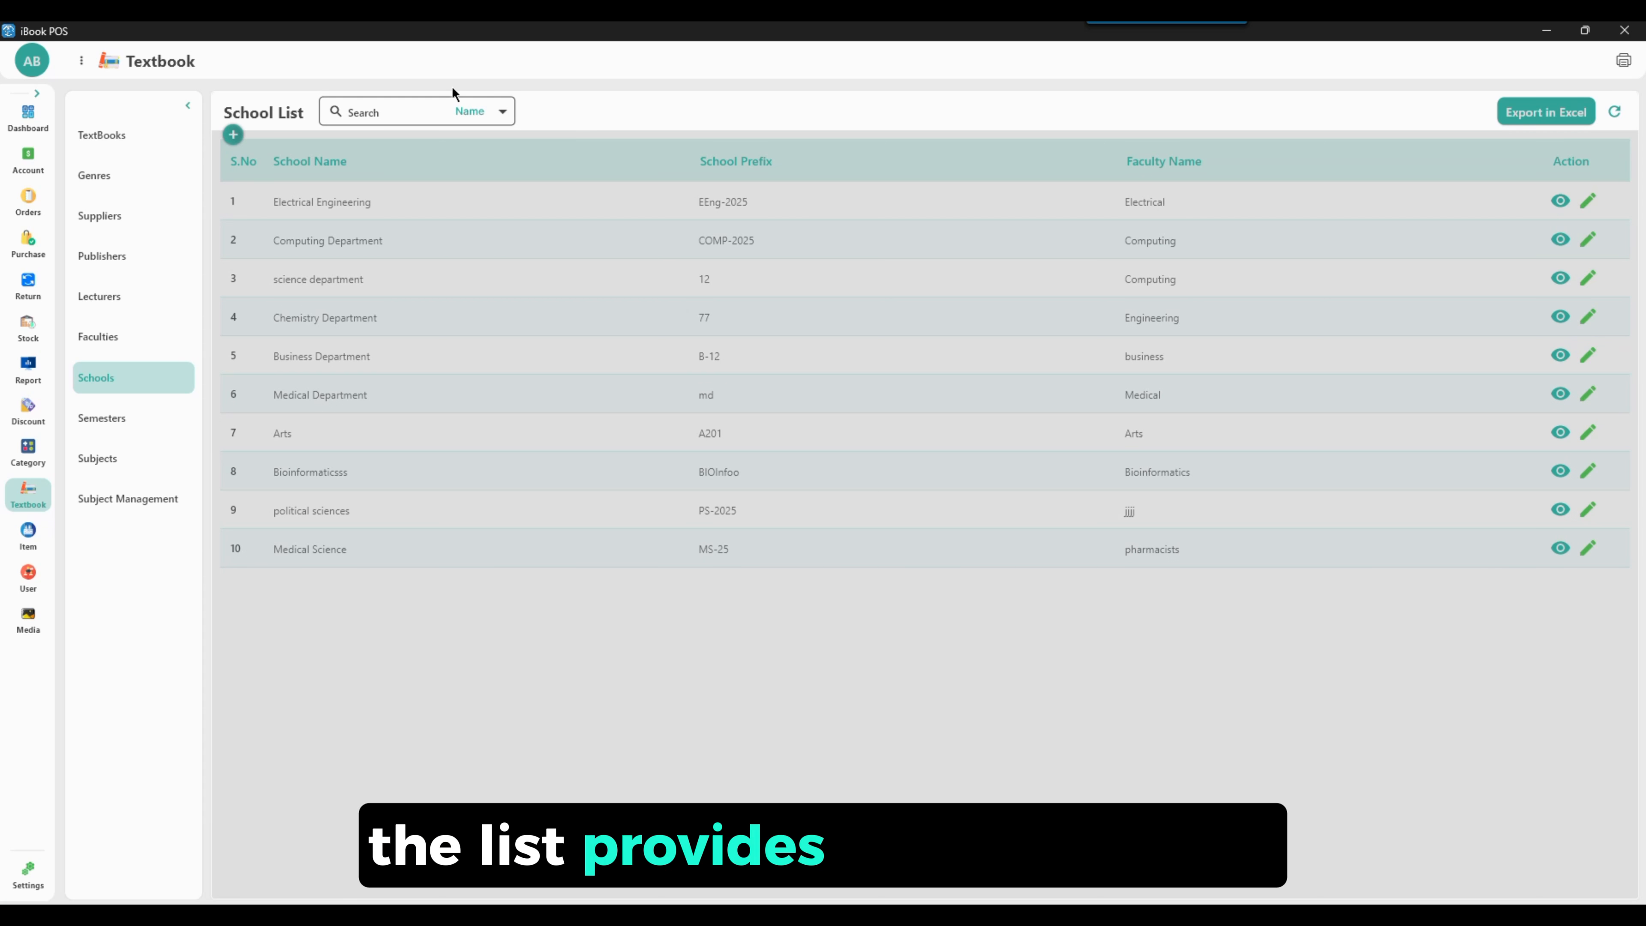
Search the school list by prefix for MS, then clear the search
click(483, 111)
click(469, 151)
click(361, 113)
text(MS)
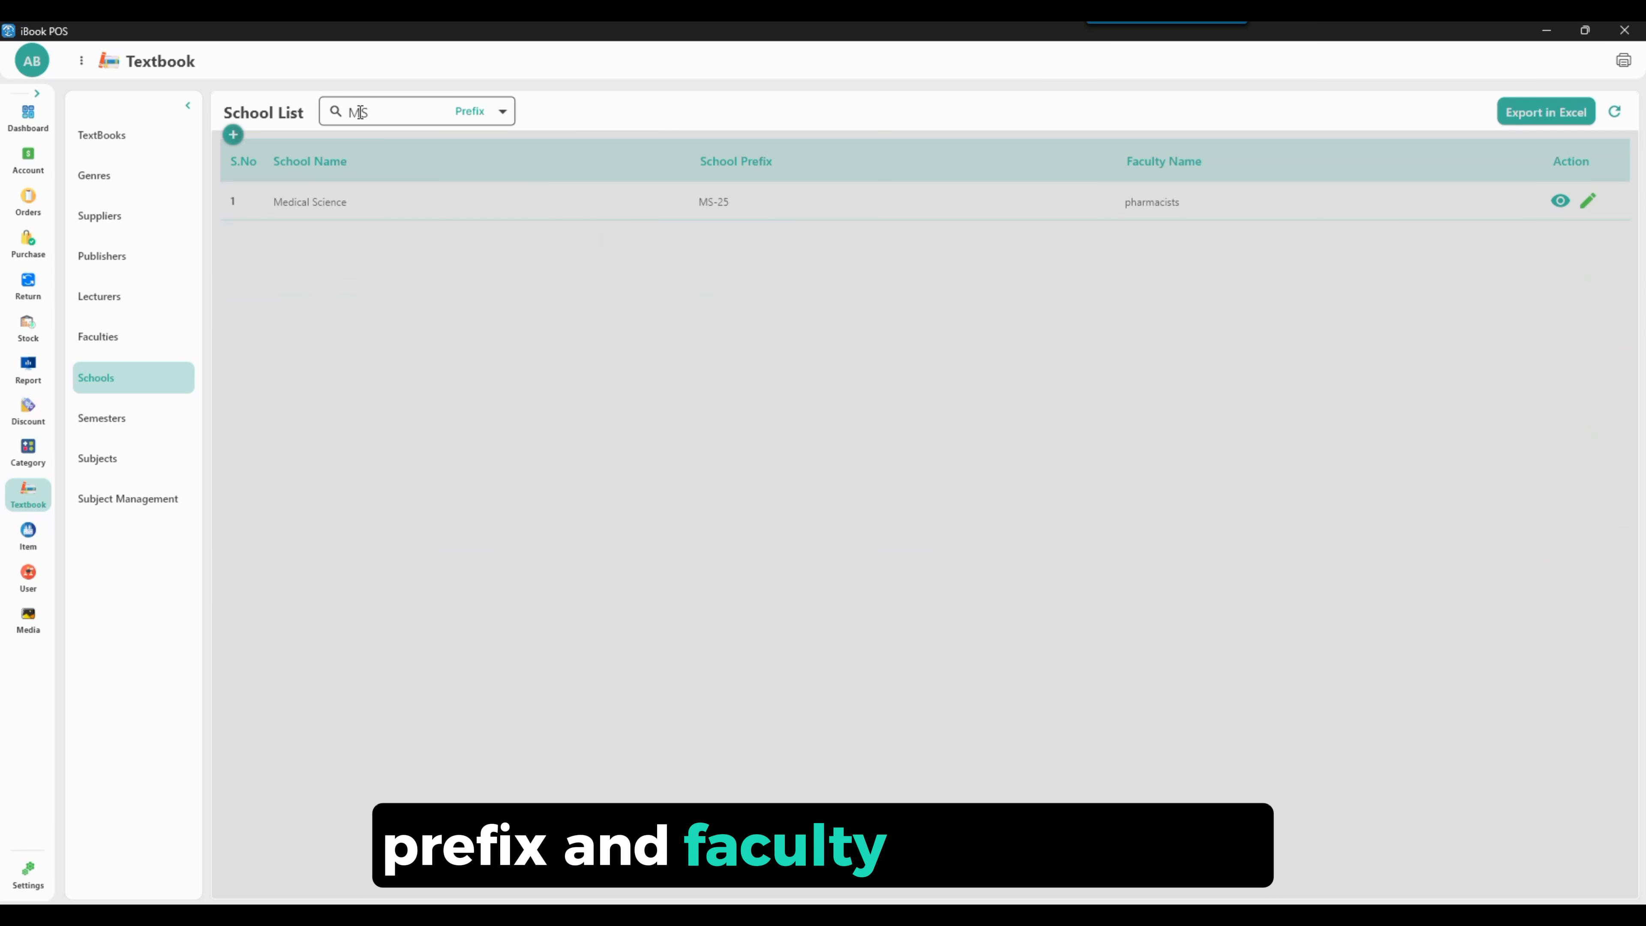
key(BackSpace)
key(BackSpace)
View the Medical Science school's details, then rename it to Medical Sciences and update it
click(1560, 549)
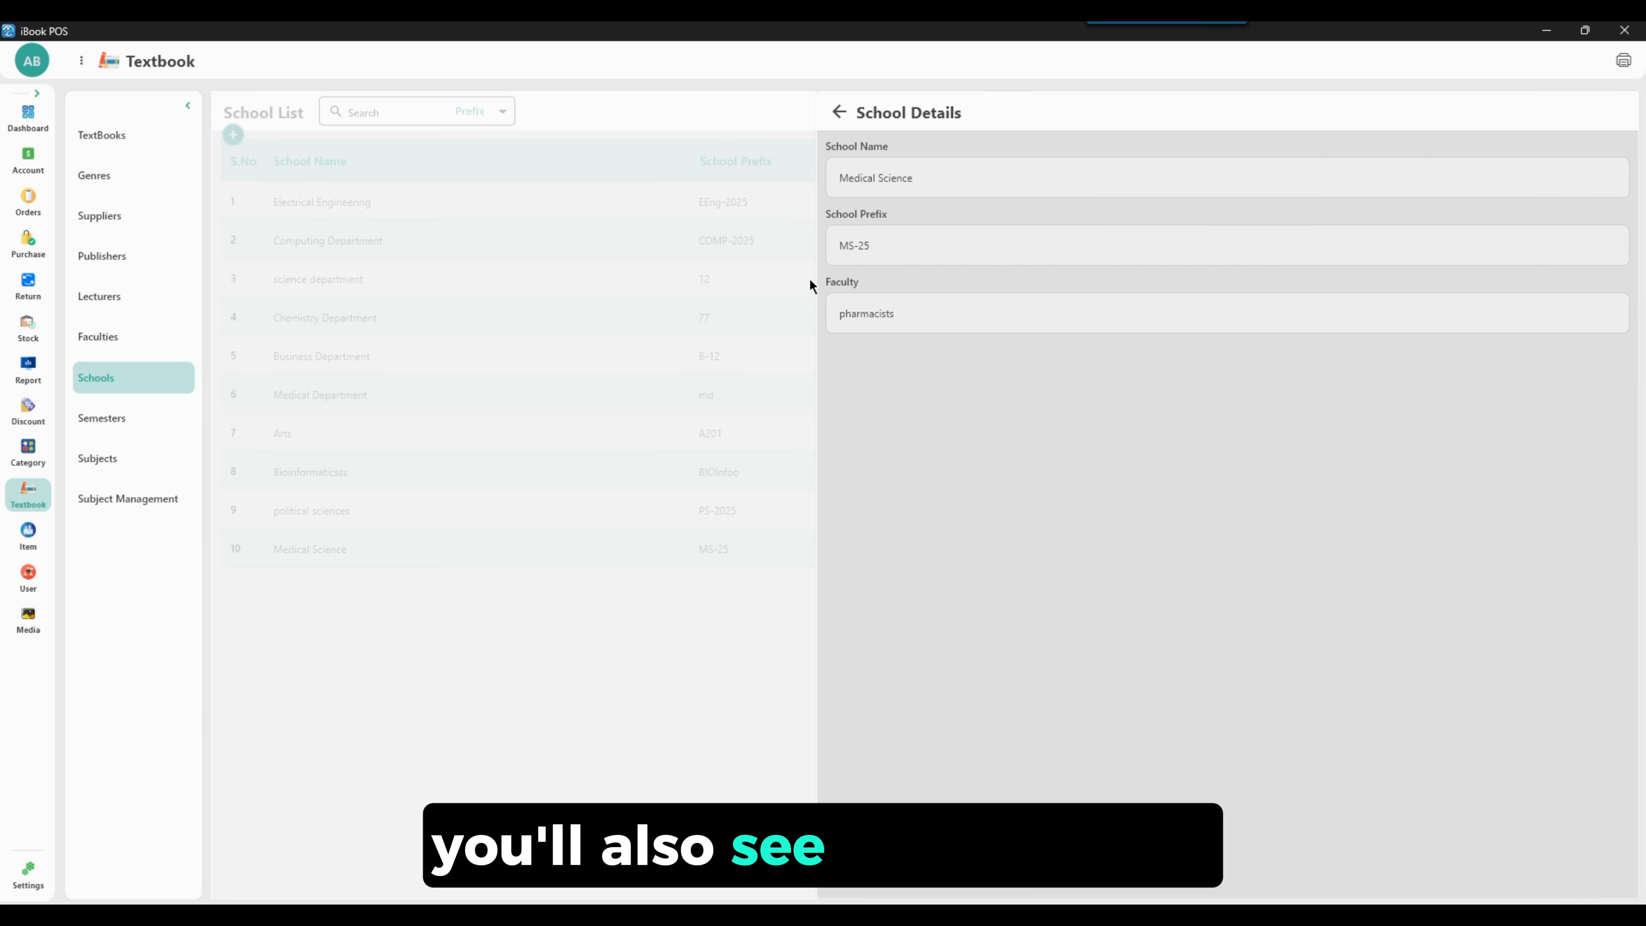
click(837, 116)
click(1589, 549)
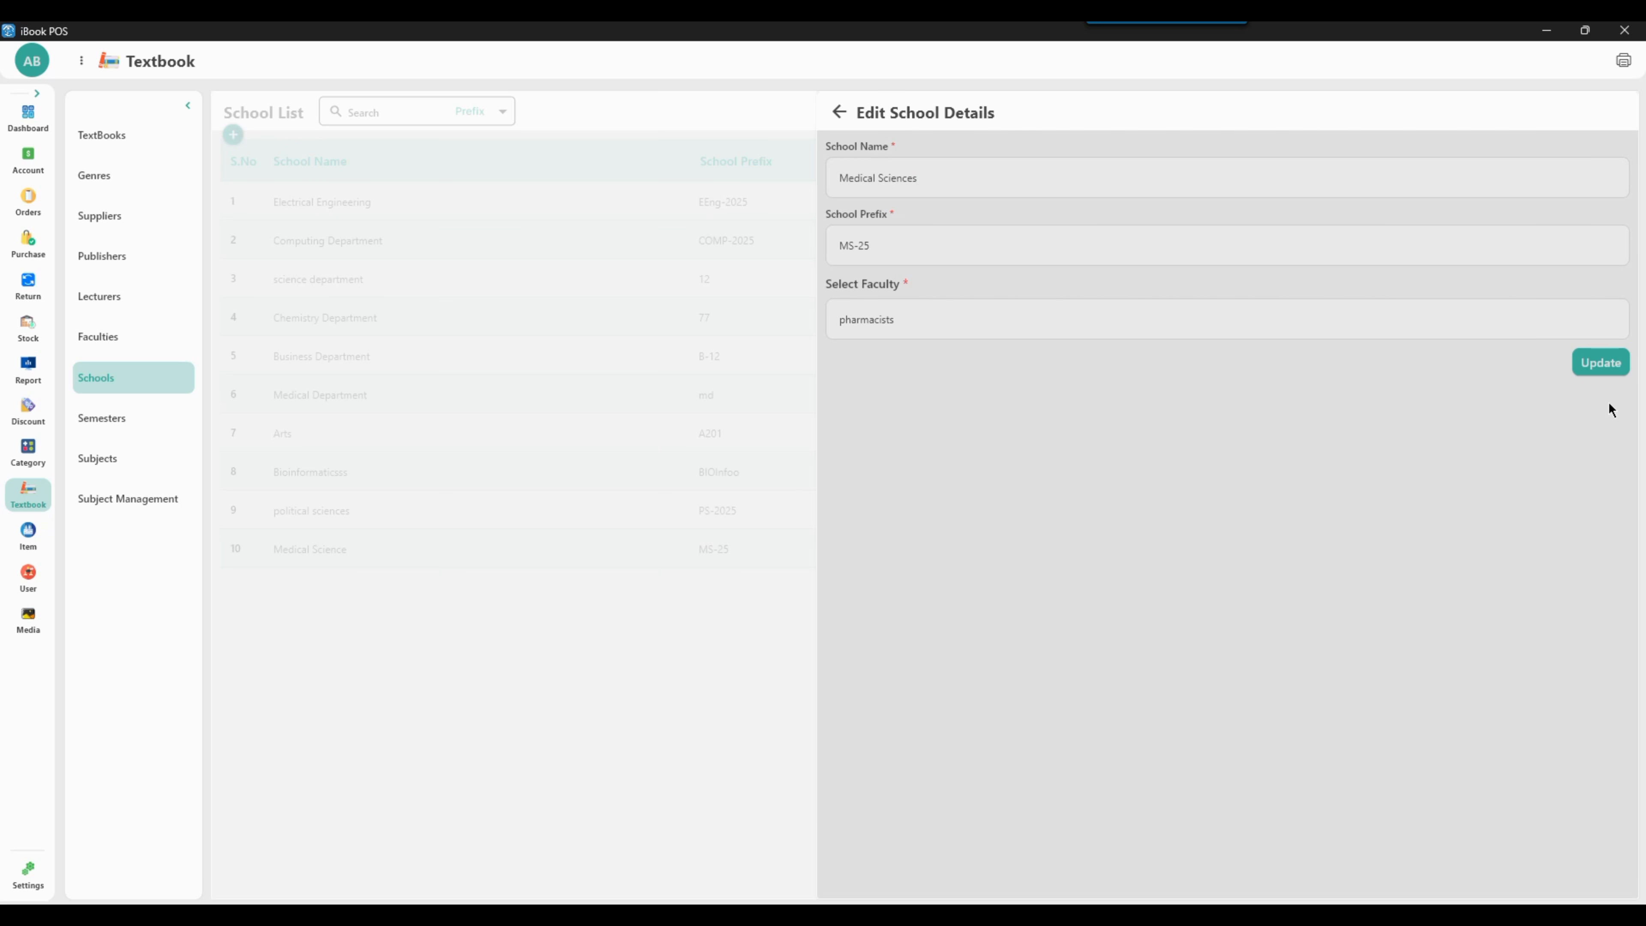
click(1600, 362)
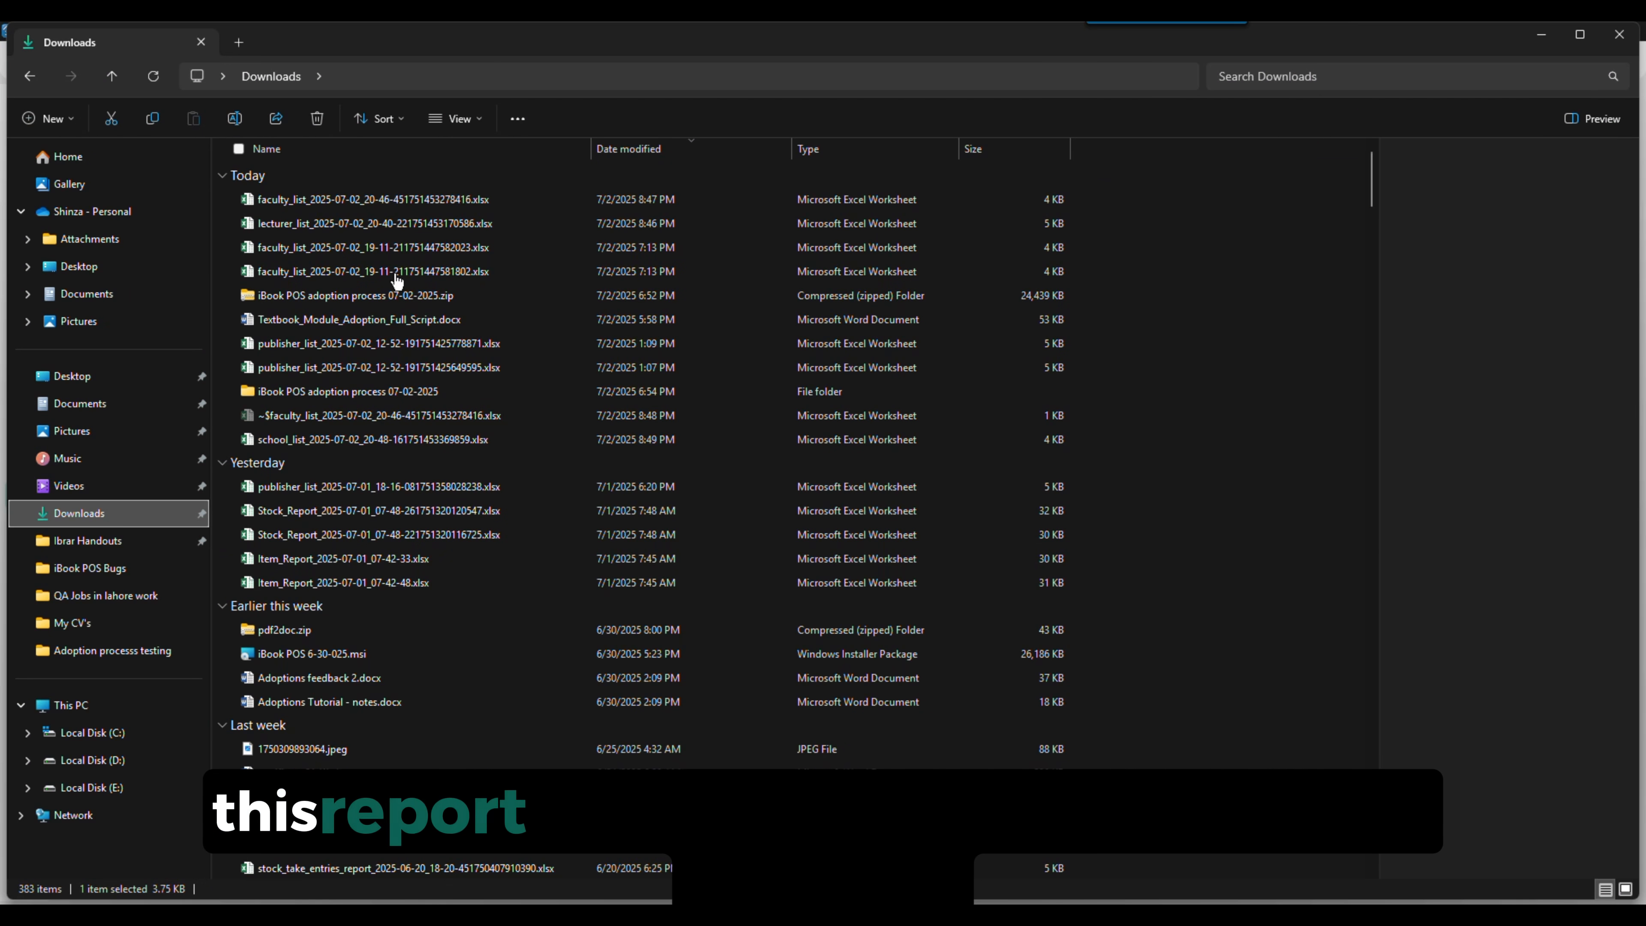
Open the exported school_list spreadsheet and switch back to iBook POS
double_click(339, 196)
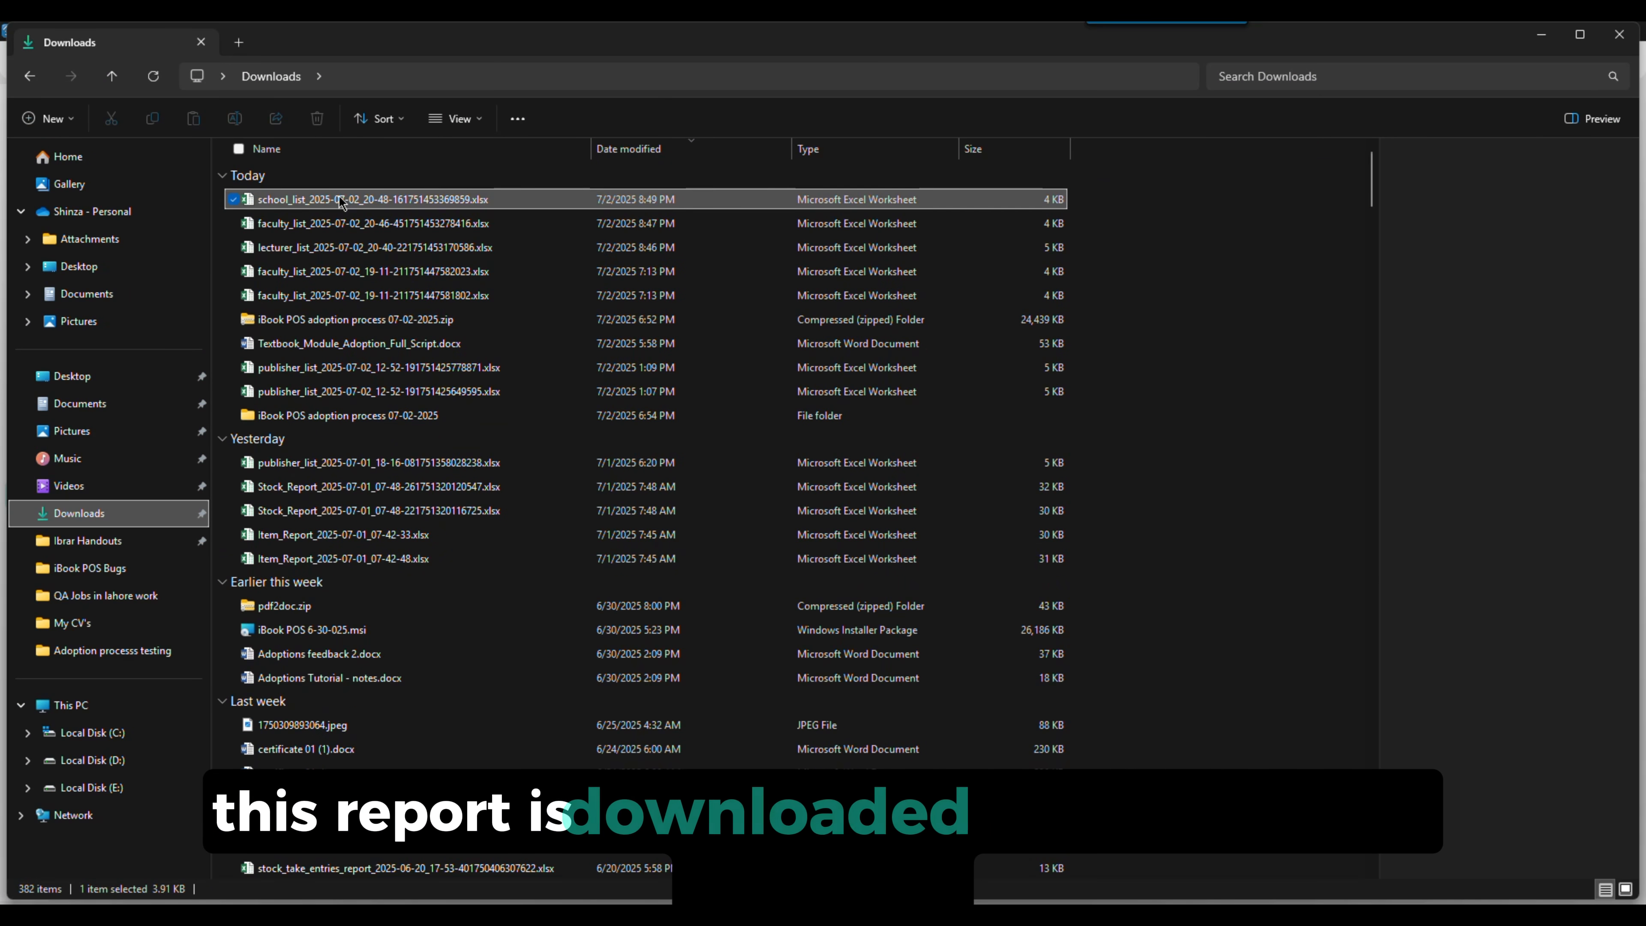
mouse_move(1051, 915)
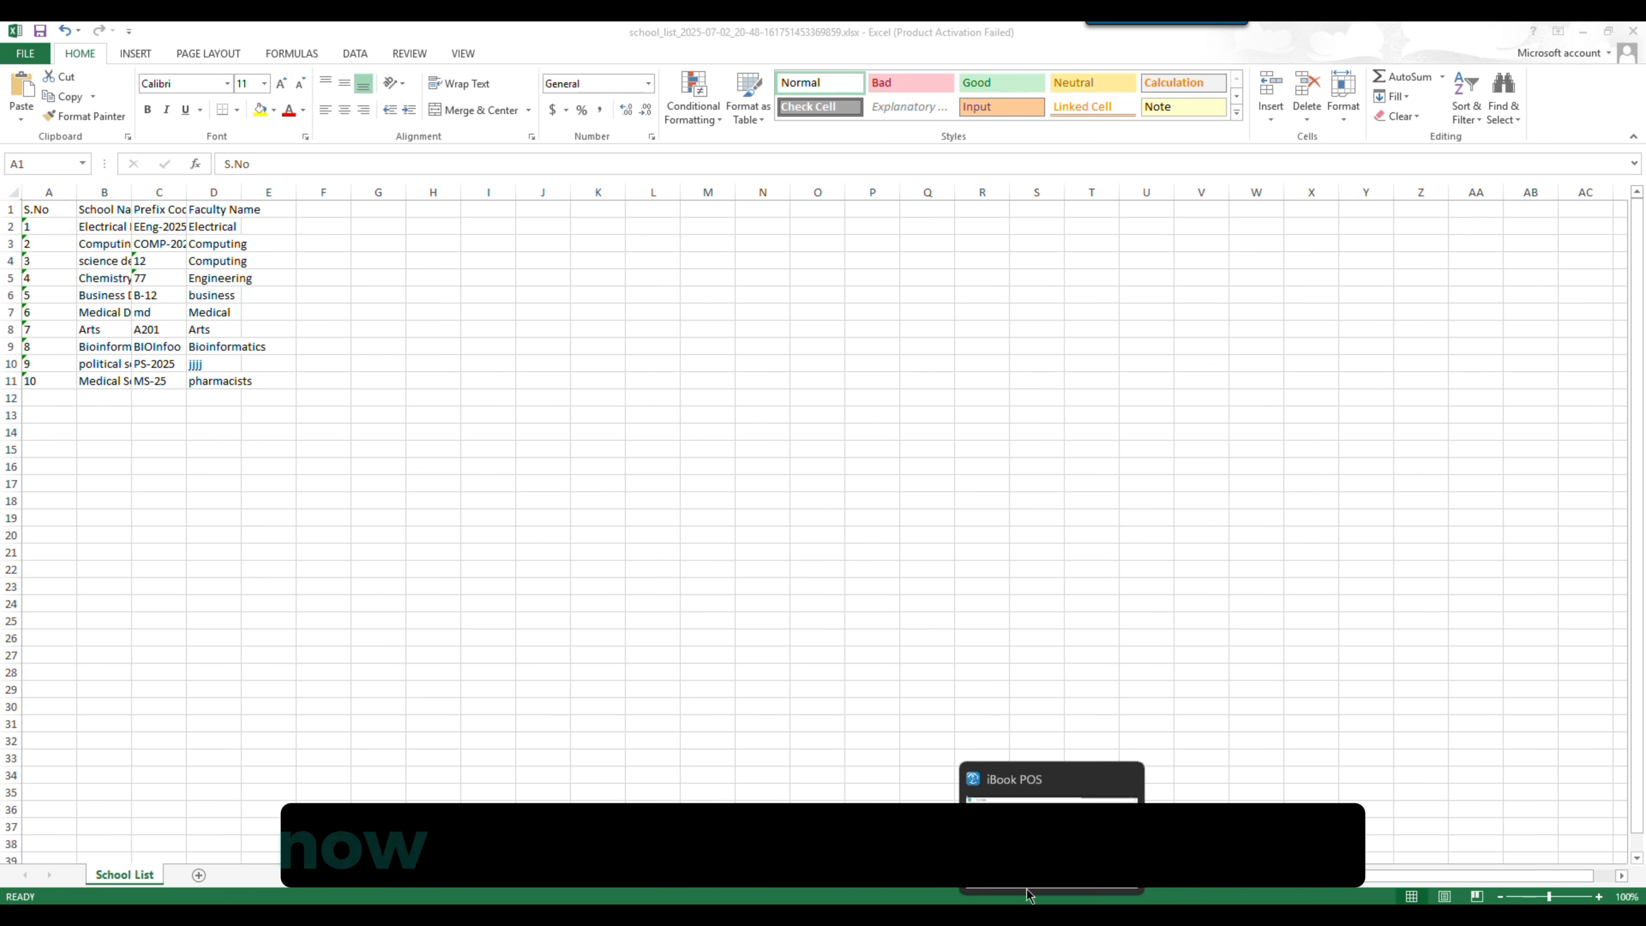
click(981, 770)
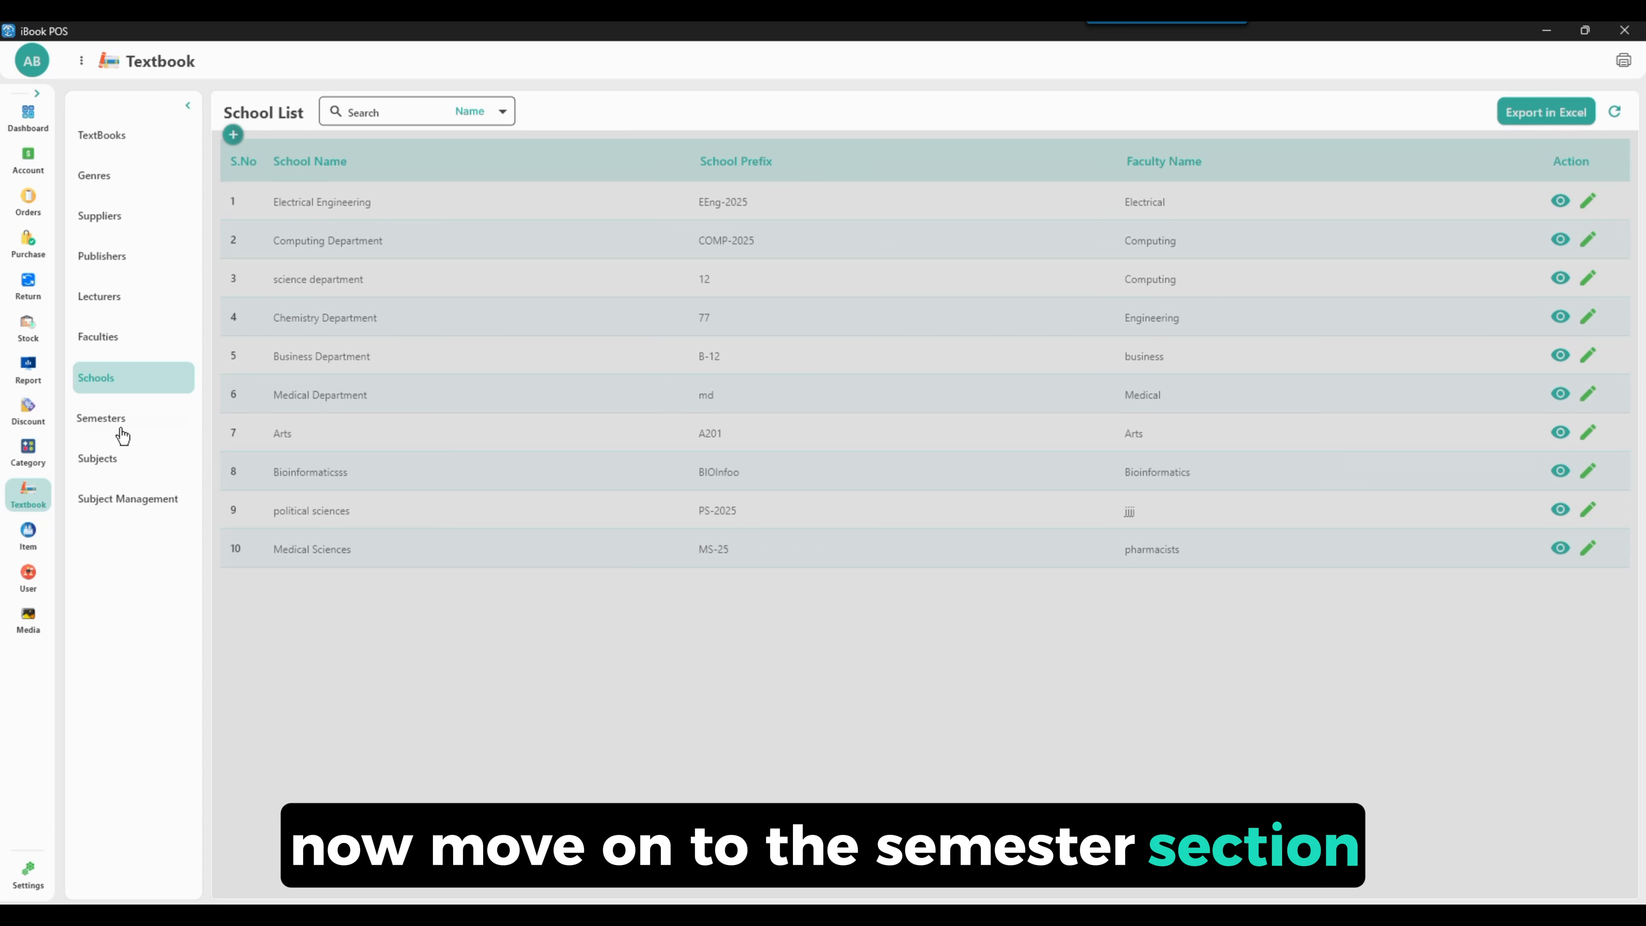
Start adding a semester copying data from the previous trimester, with session name pharmacist-2025
click(135, 410)
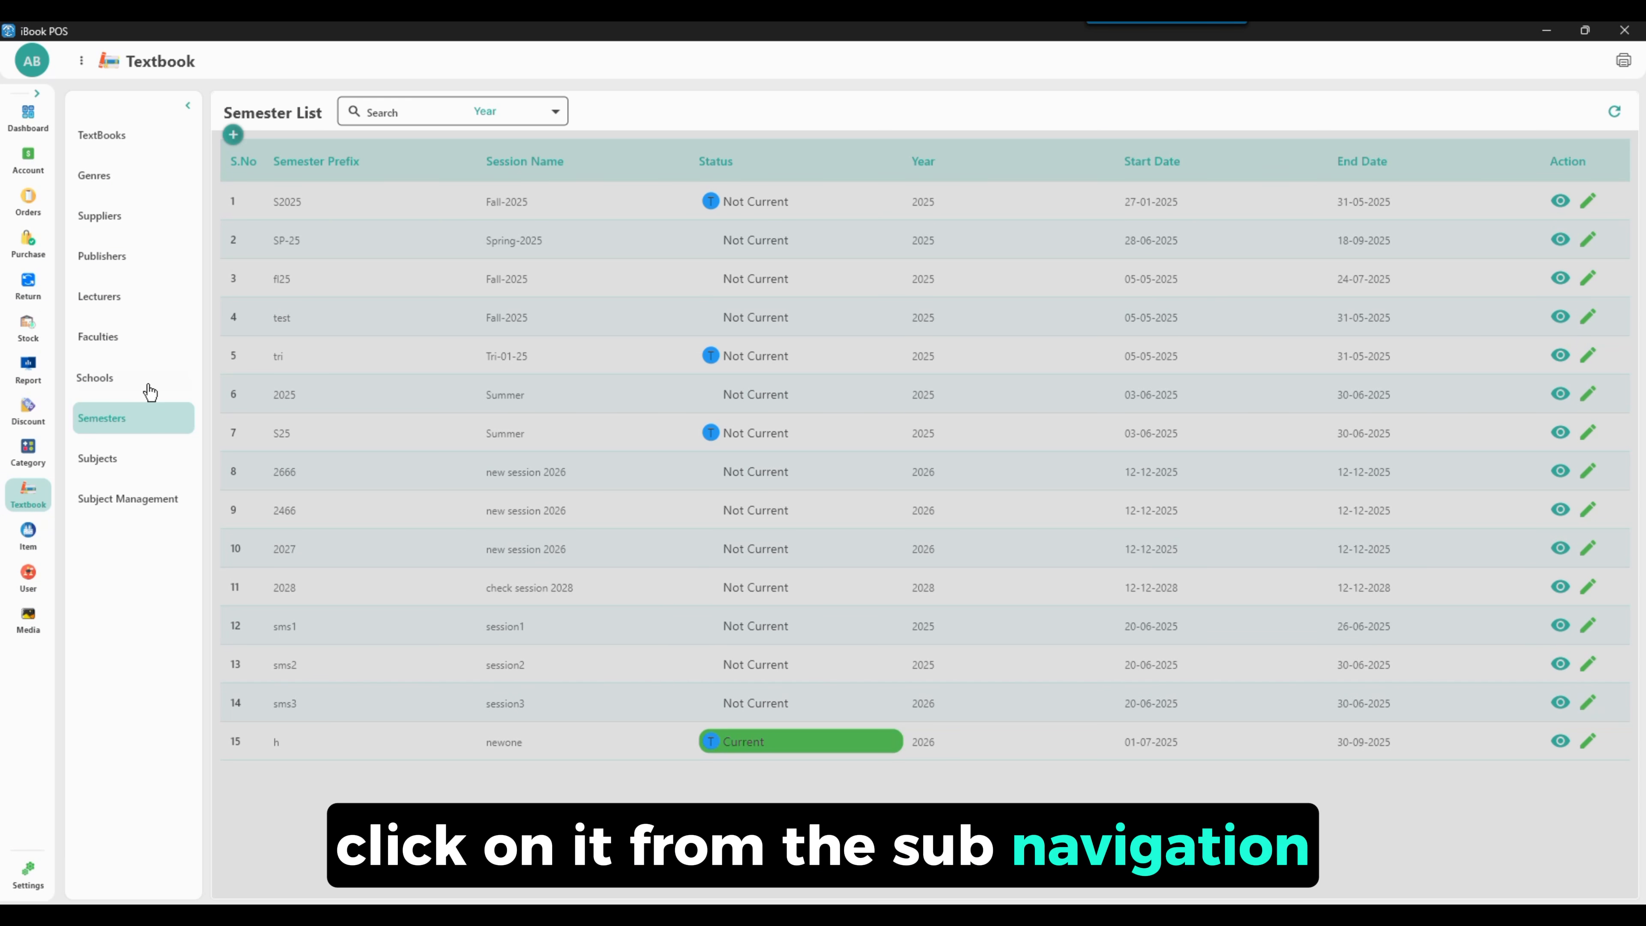
click(233, 135)
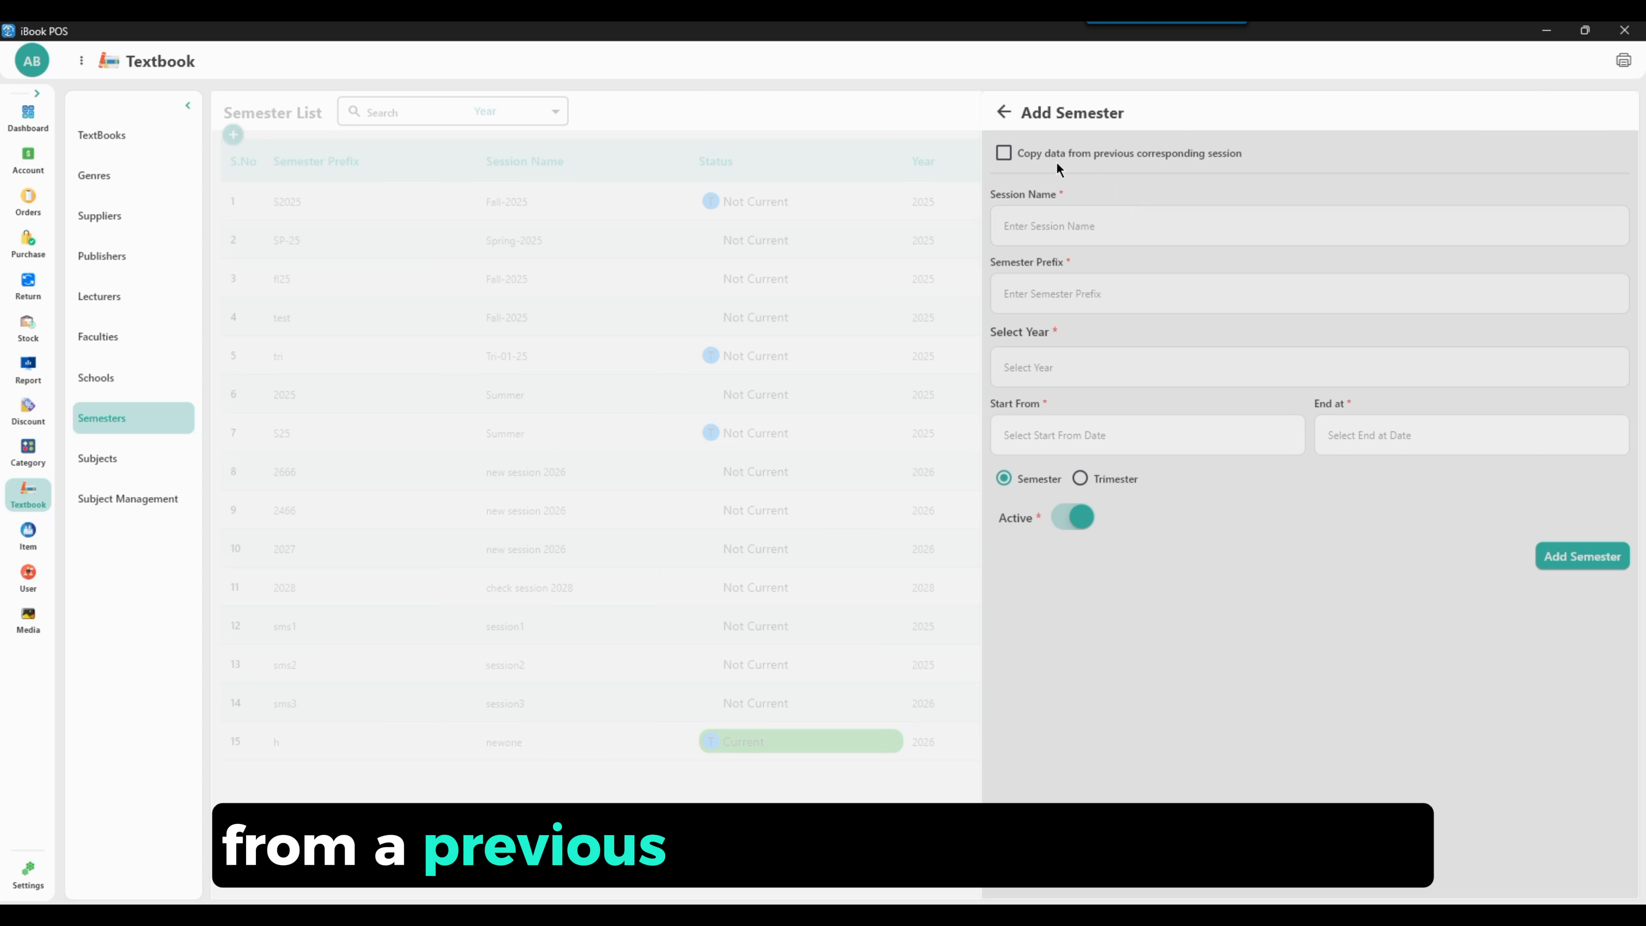
click(1004, 154)
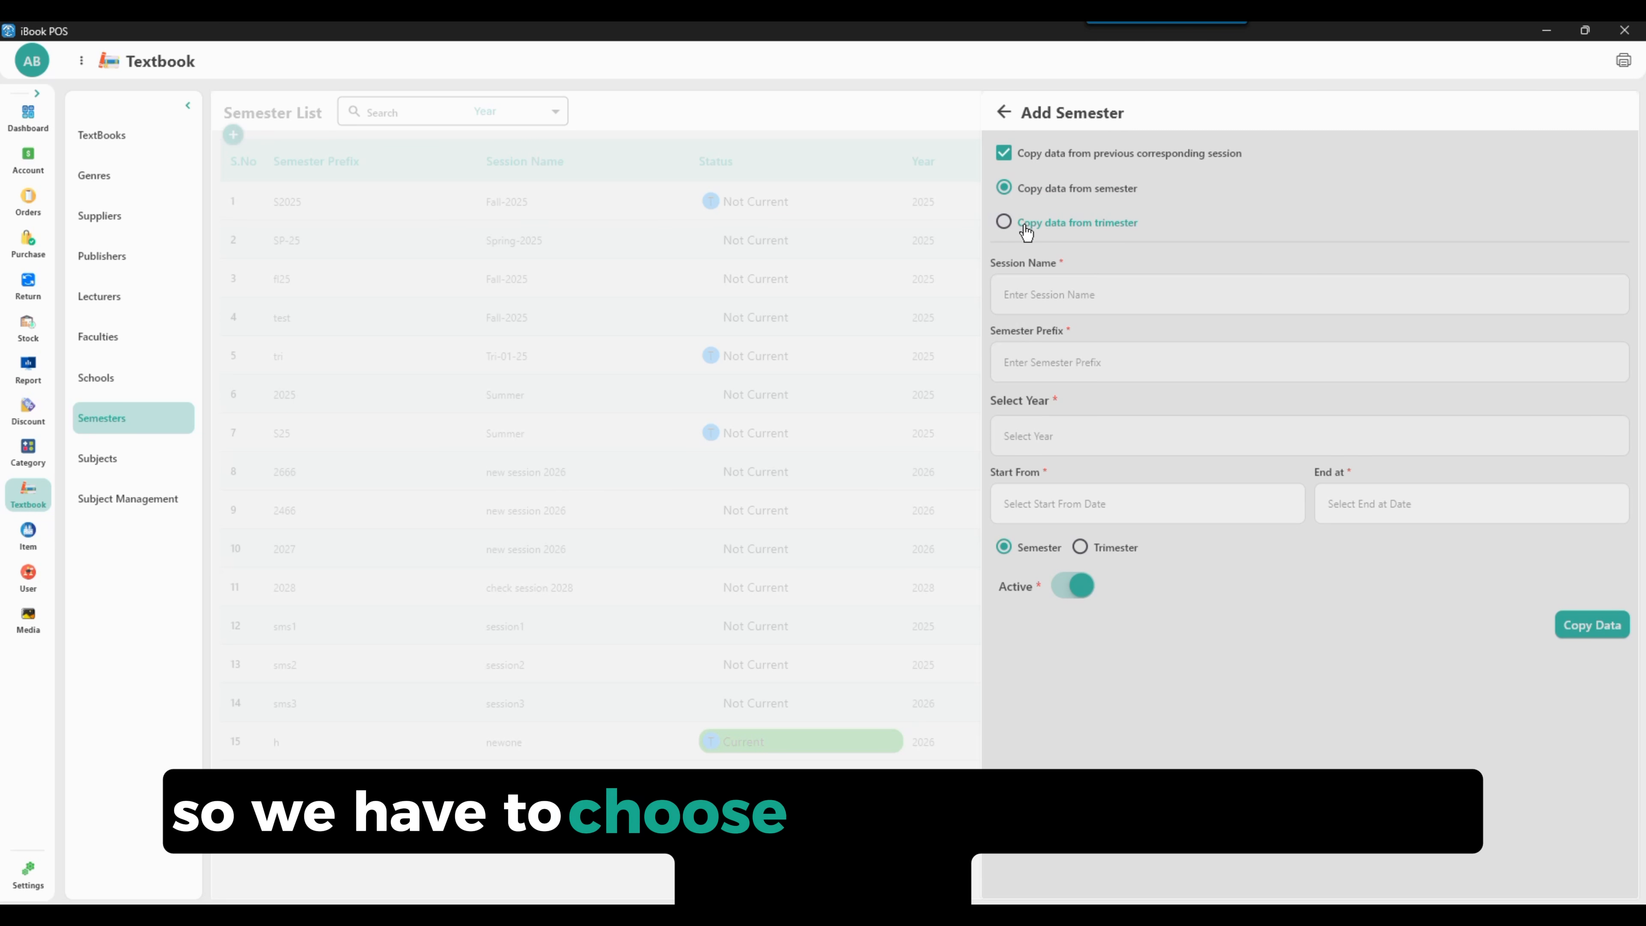
click(1003, 222)
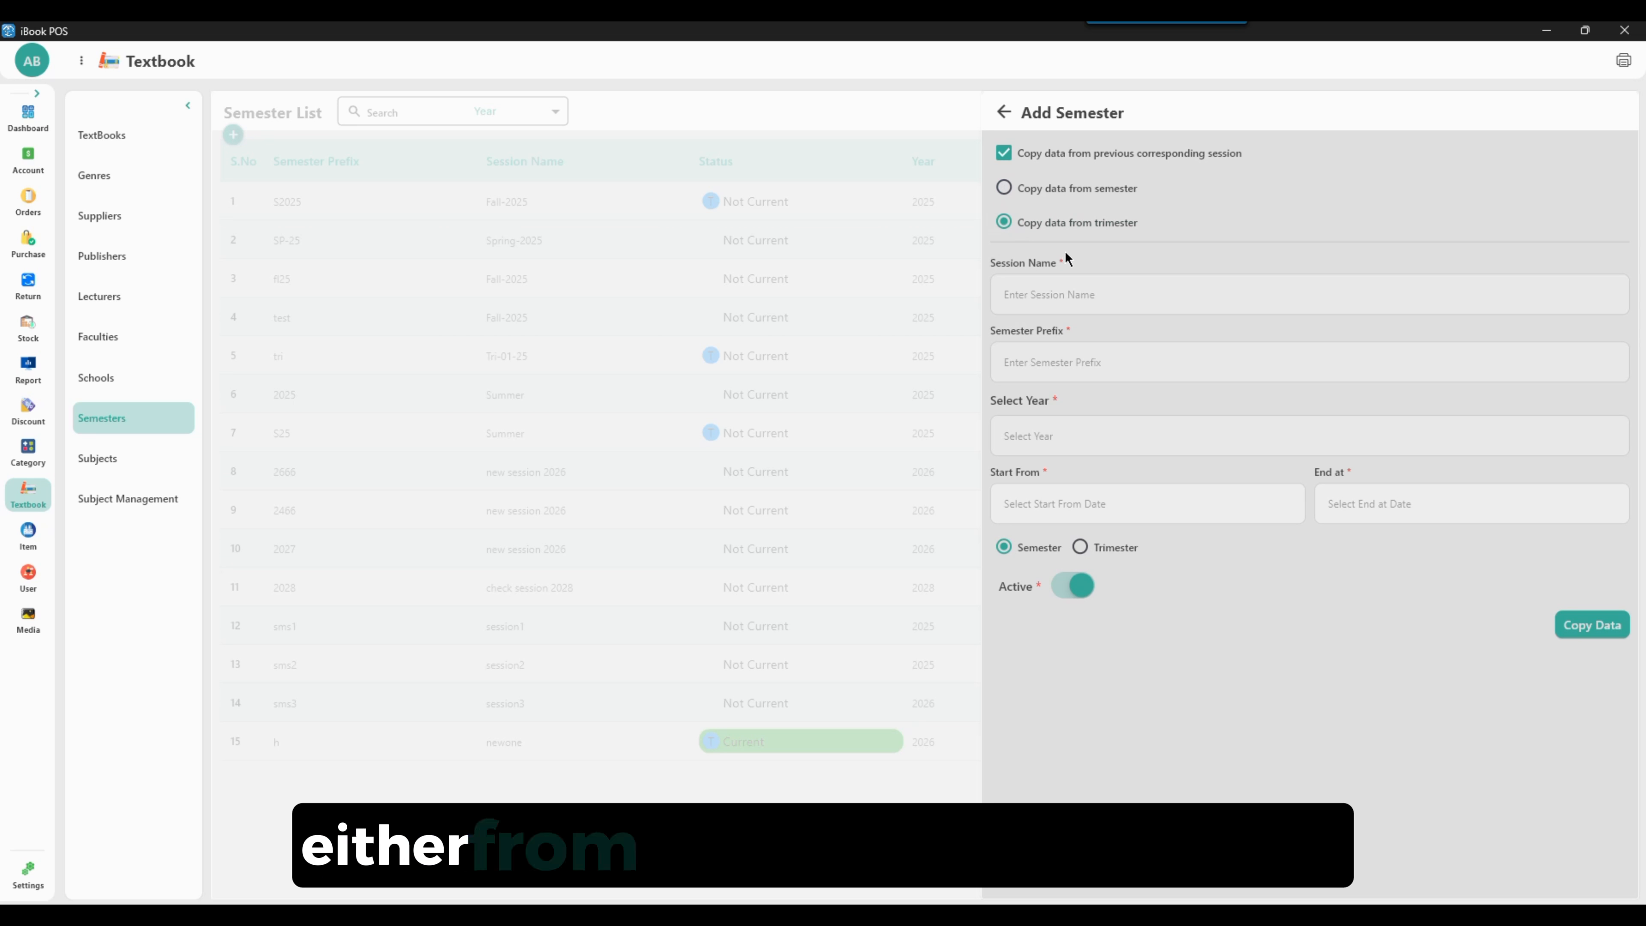
click(1076, 294)
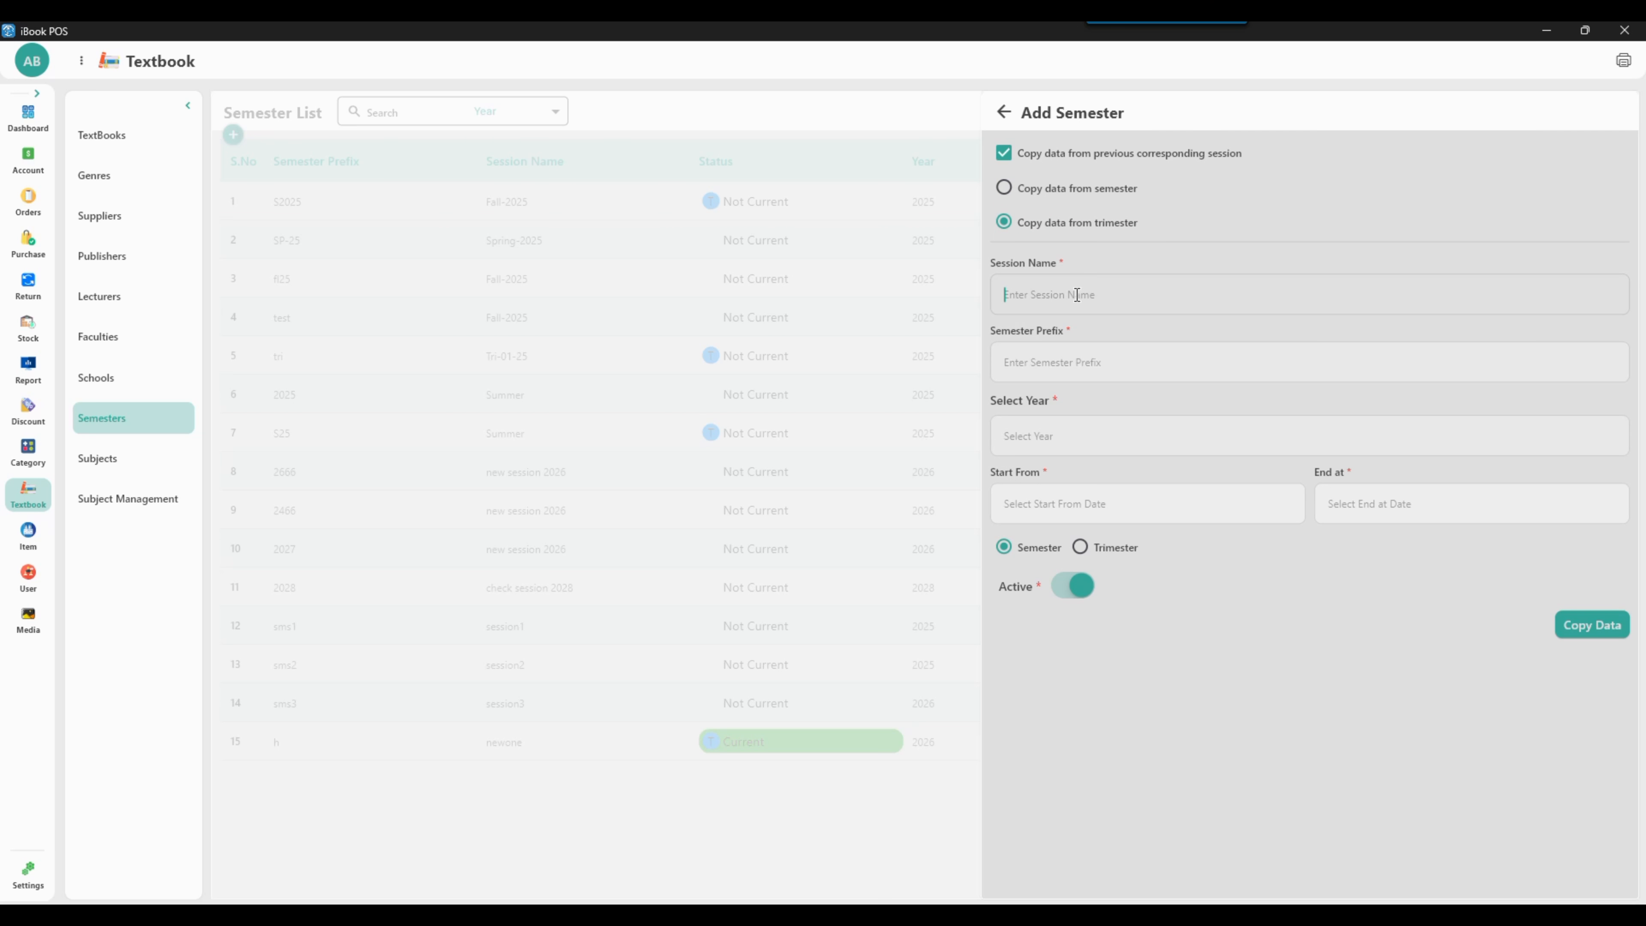
text(pharmacist-2025)
Set the semester prefix to P-25, start date 2025-06-01 and end date 2025-09-30
click(1068, 361)
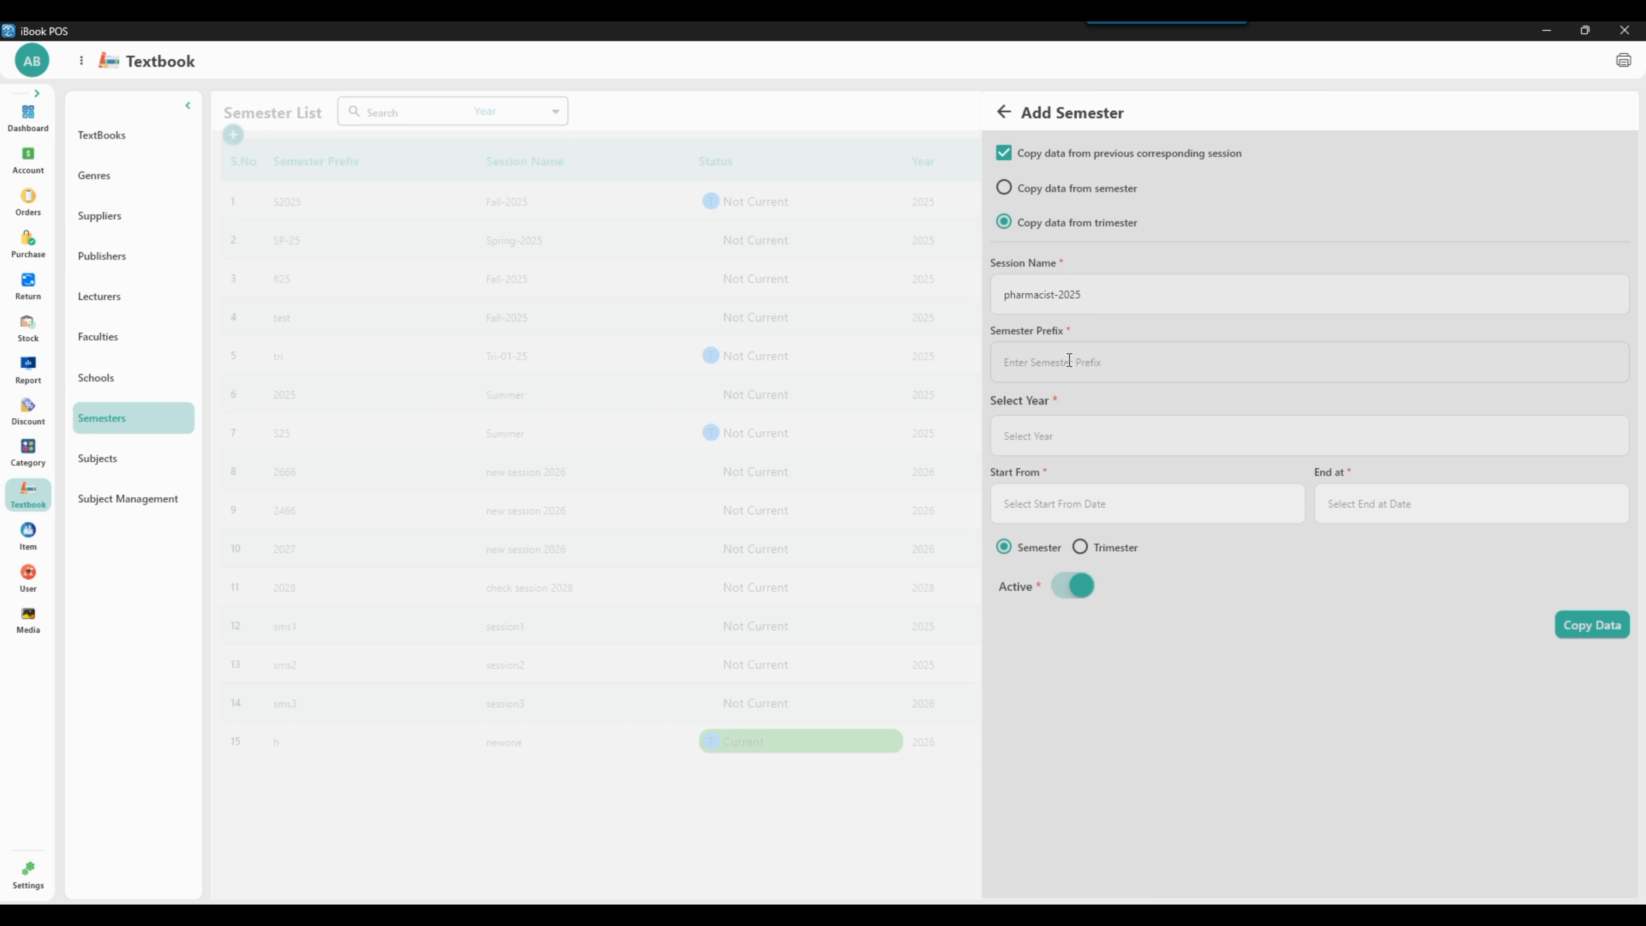
click(1083, 502)
click(981, 349)
click(765, 420)
click(1003, 600)
click(1356, 502)
double_click(1015, 349)
click(852, 535)
click(1004, 599)
Mark the session as a trimester, keep it active, and copy the data to create it
click(1080, 546)
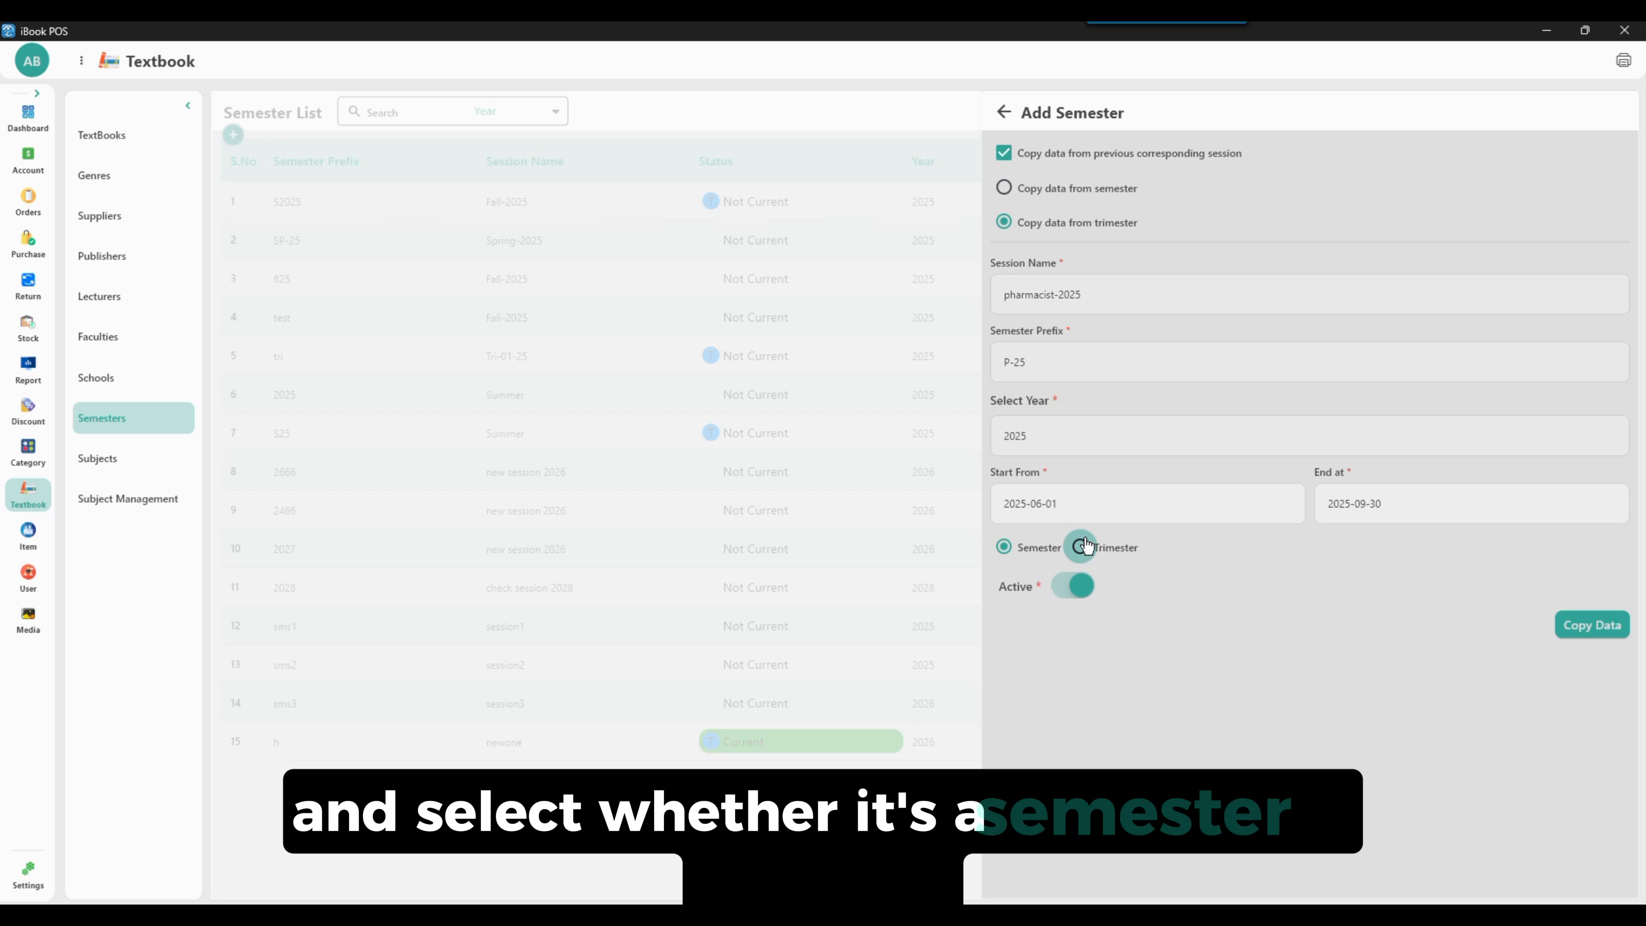
click(1061, 587)
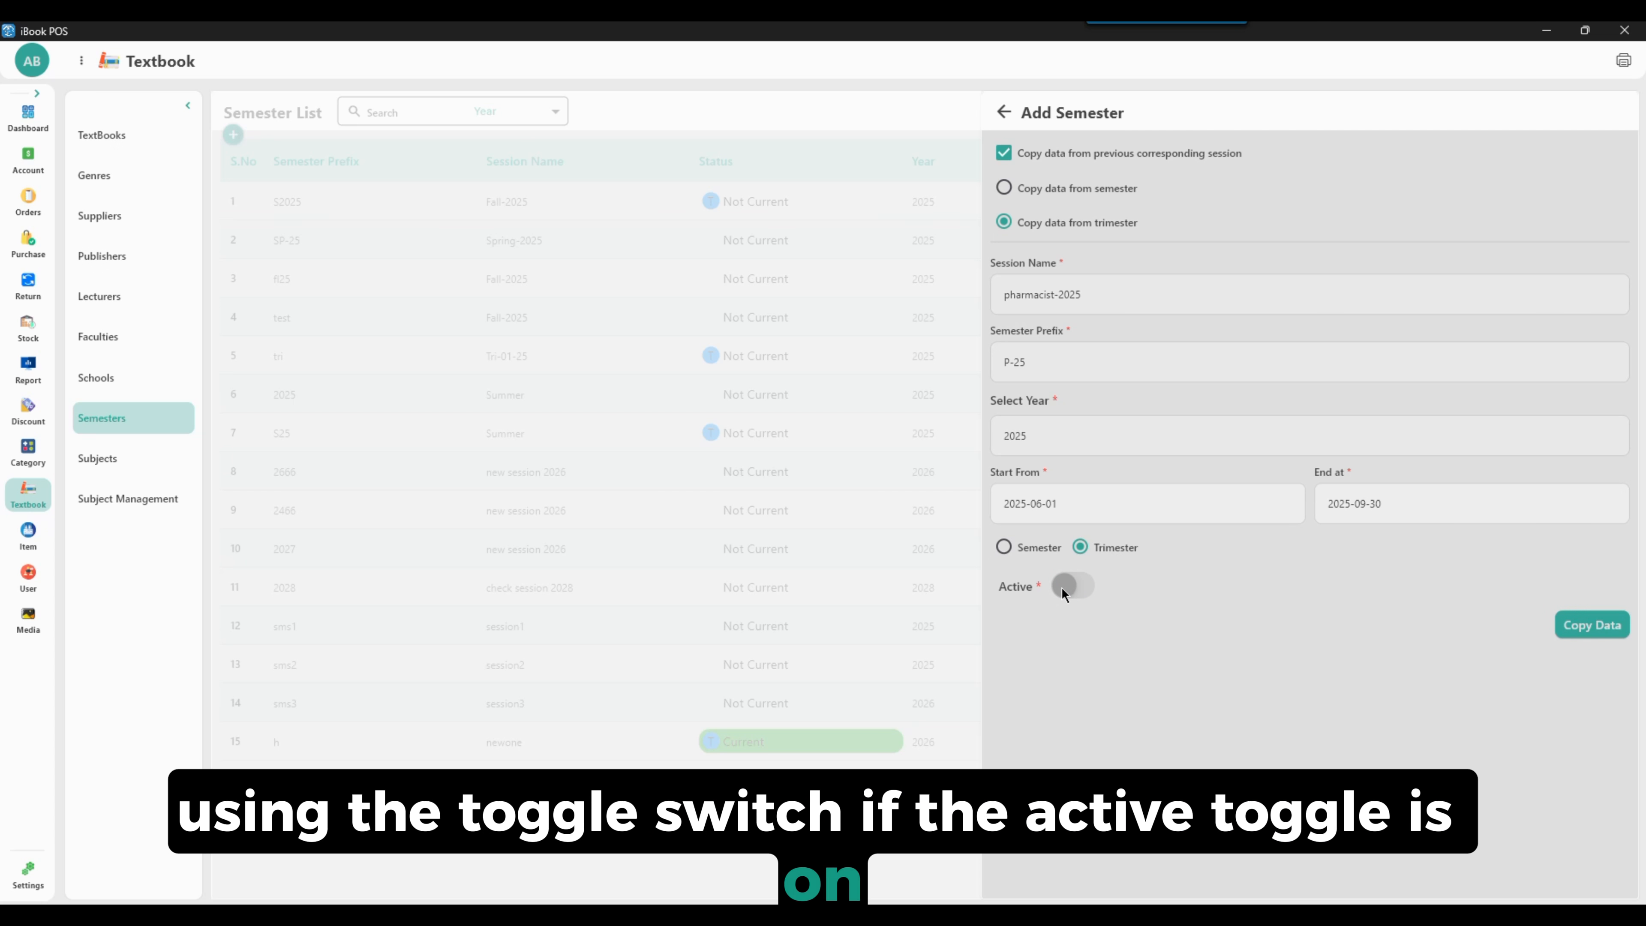
click(1061, 586)
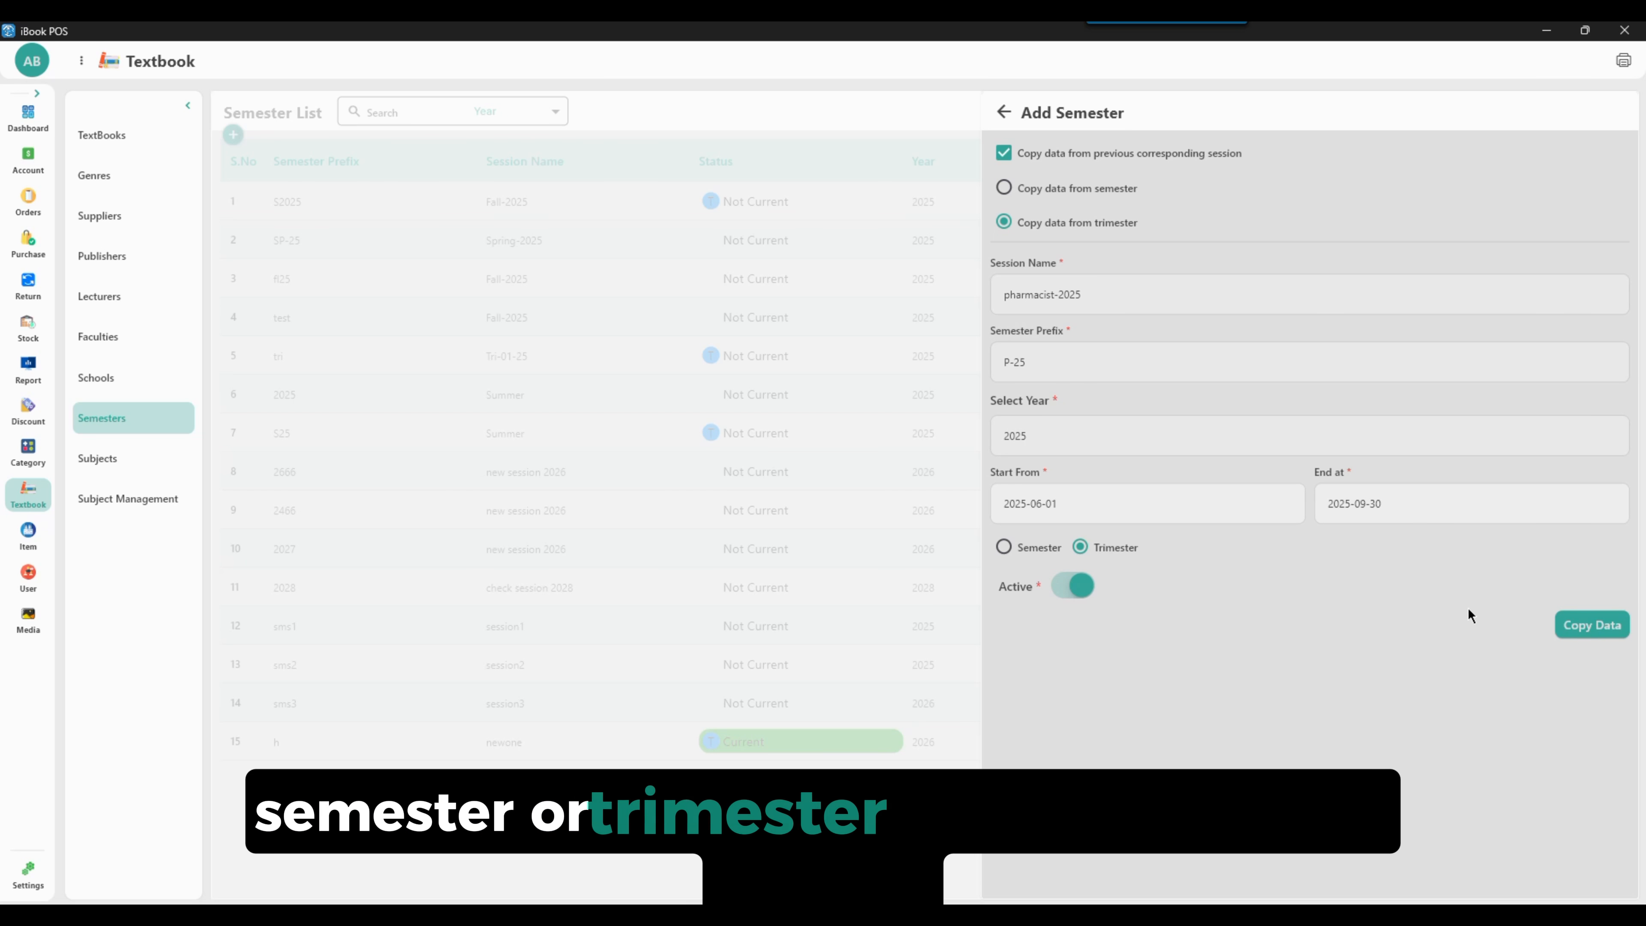
click(1591, 626)
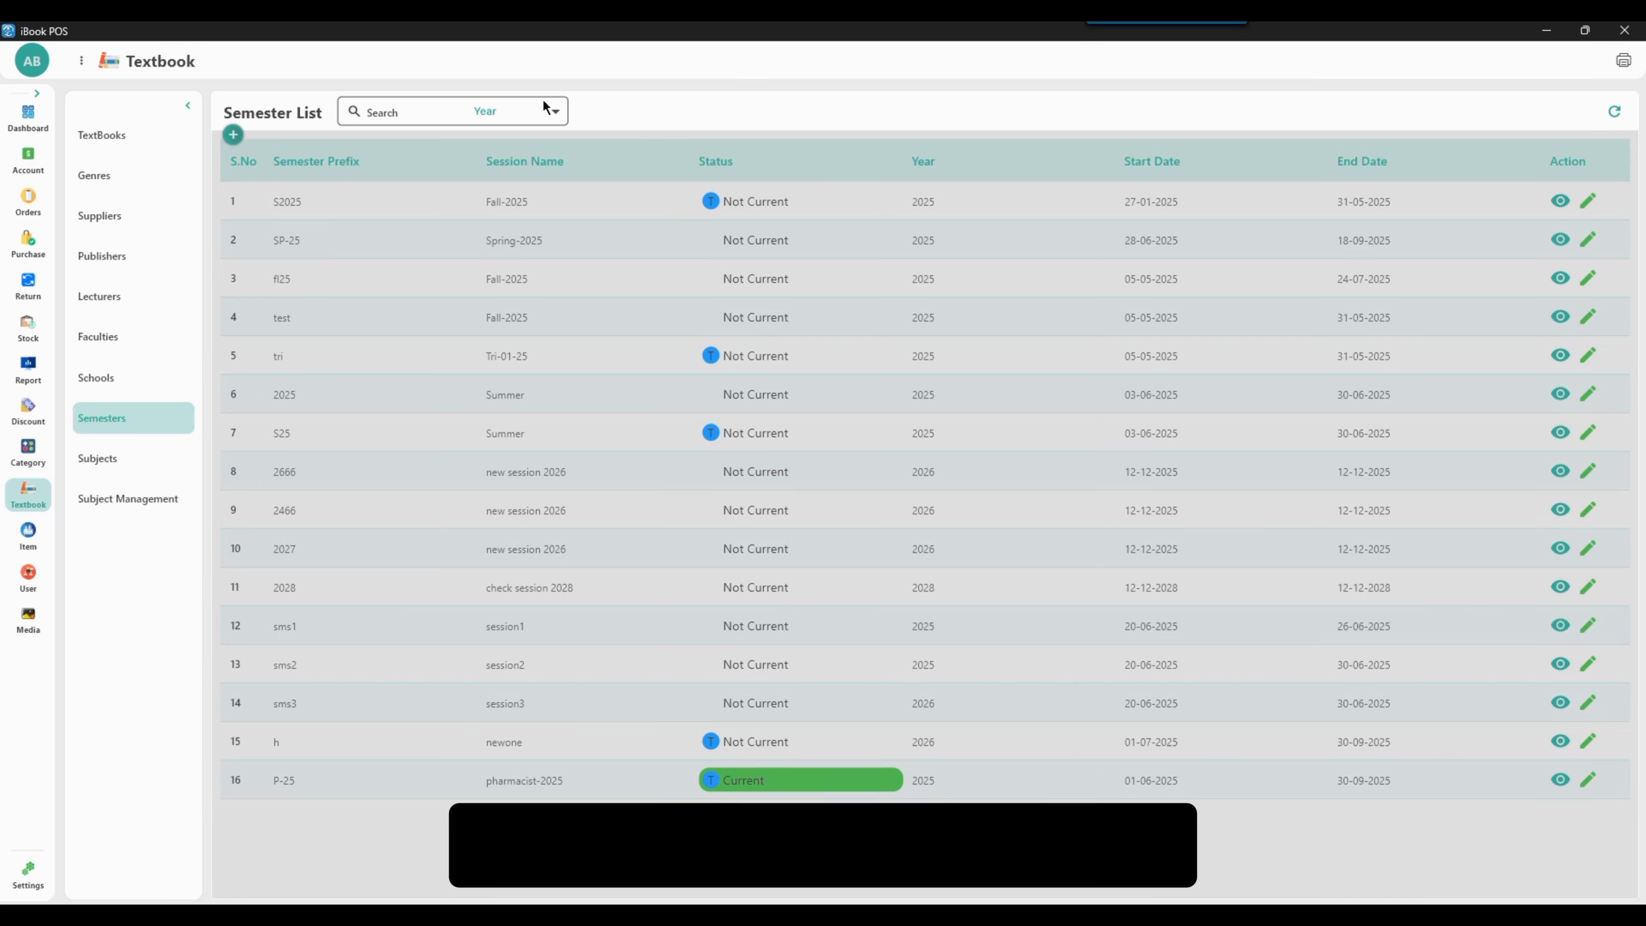
Search the semester list by year for 2025
click(547, 110)
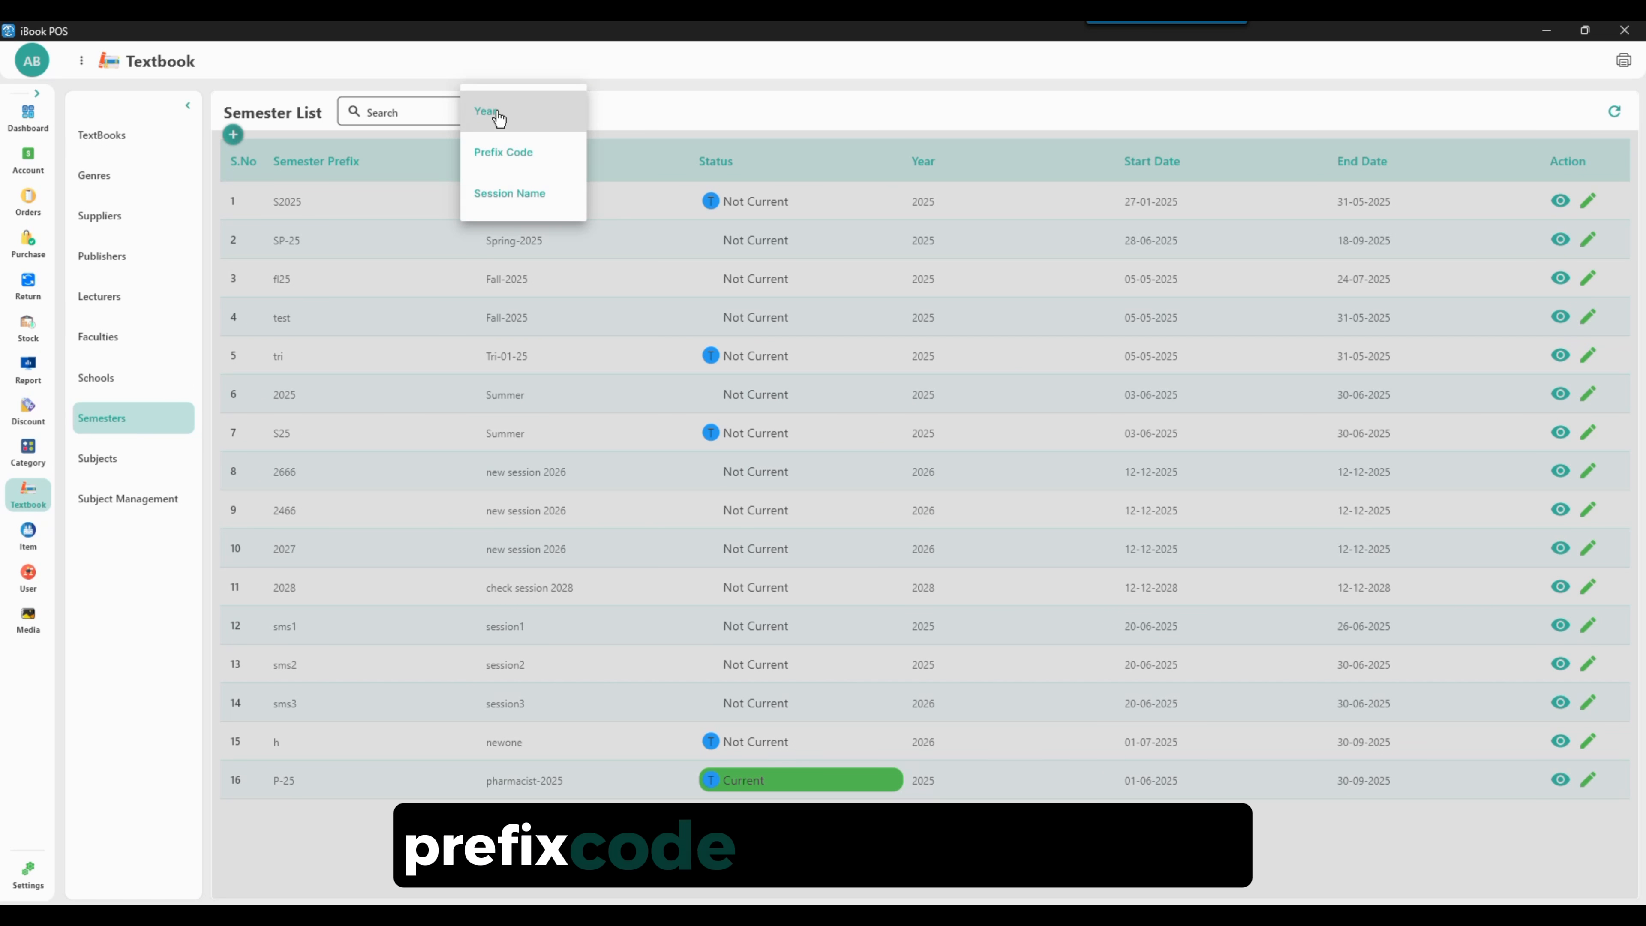
click(428, 111)
text(2025)
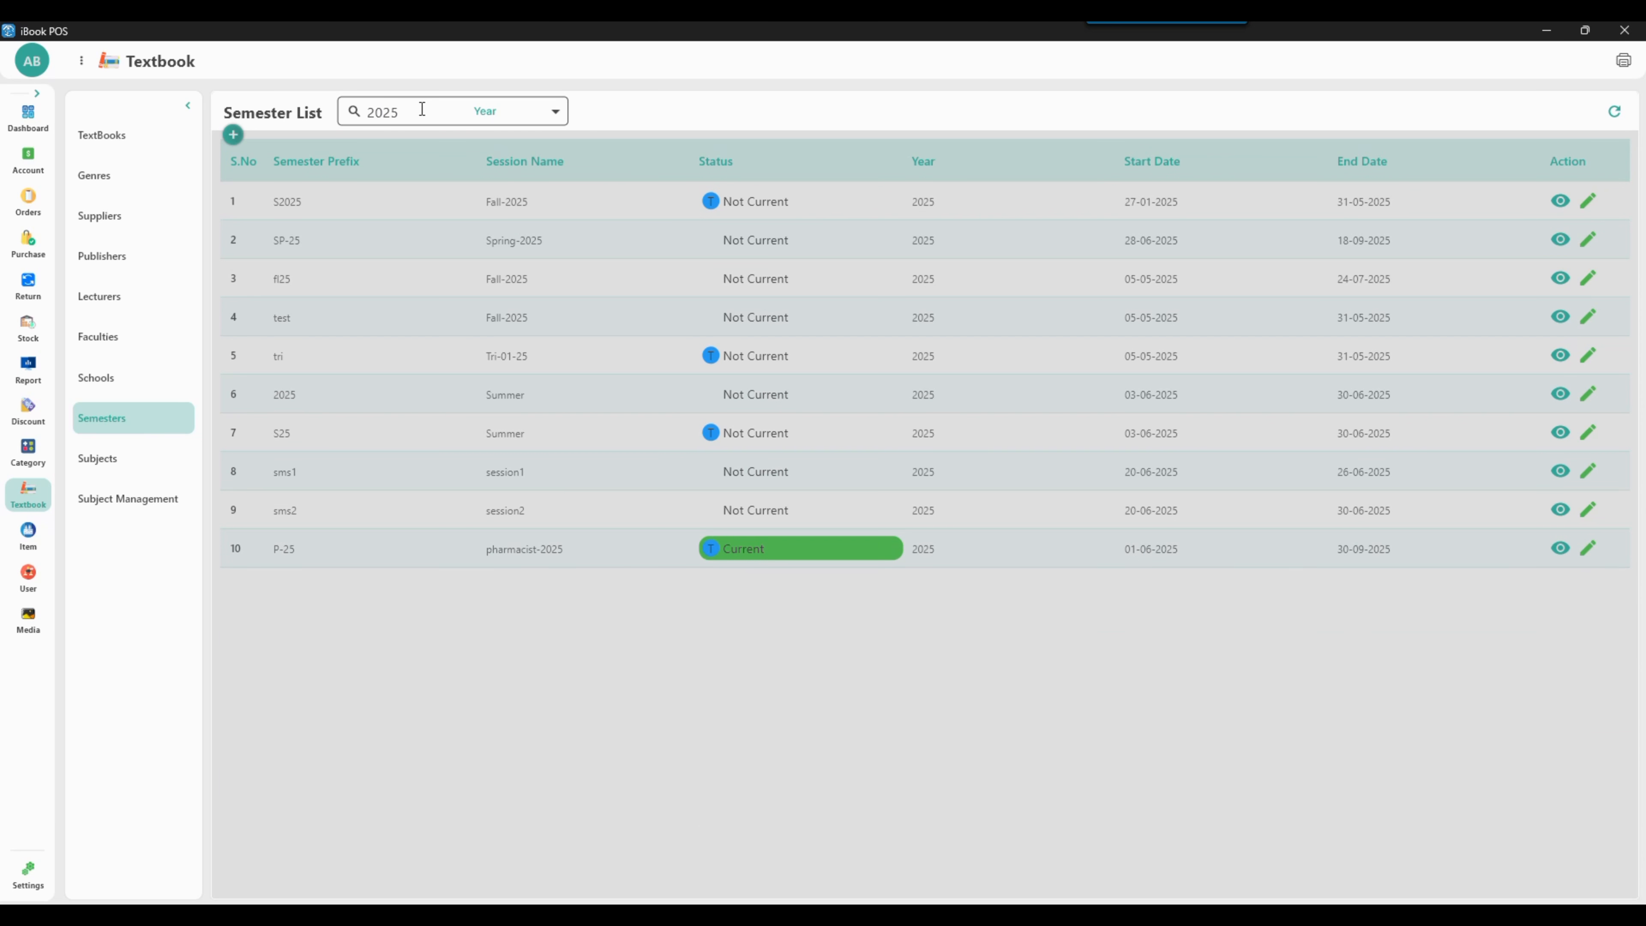
Clear the year search and view the details of the P-25 semester
key(BackSpace)
key(BackSpace)
key(BackSpace)
key(BackSpace)
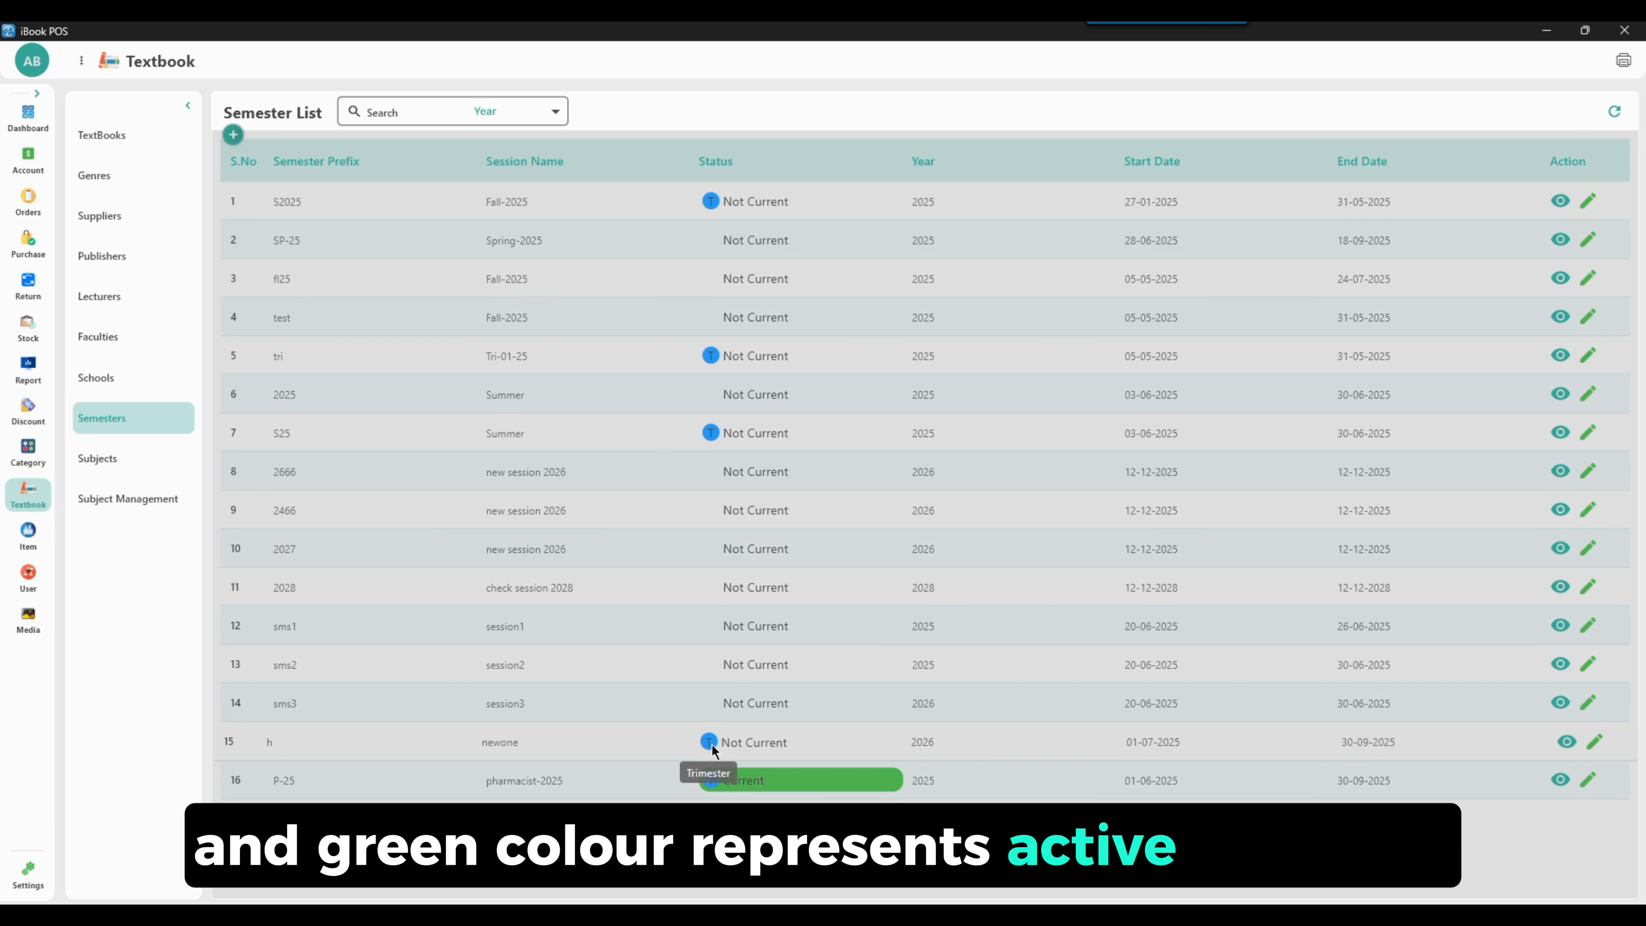
click(1561, 780)
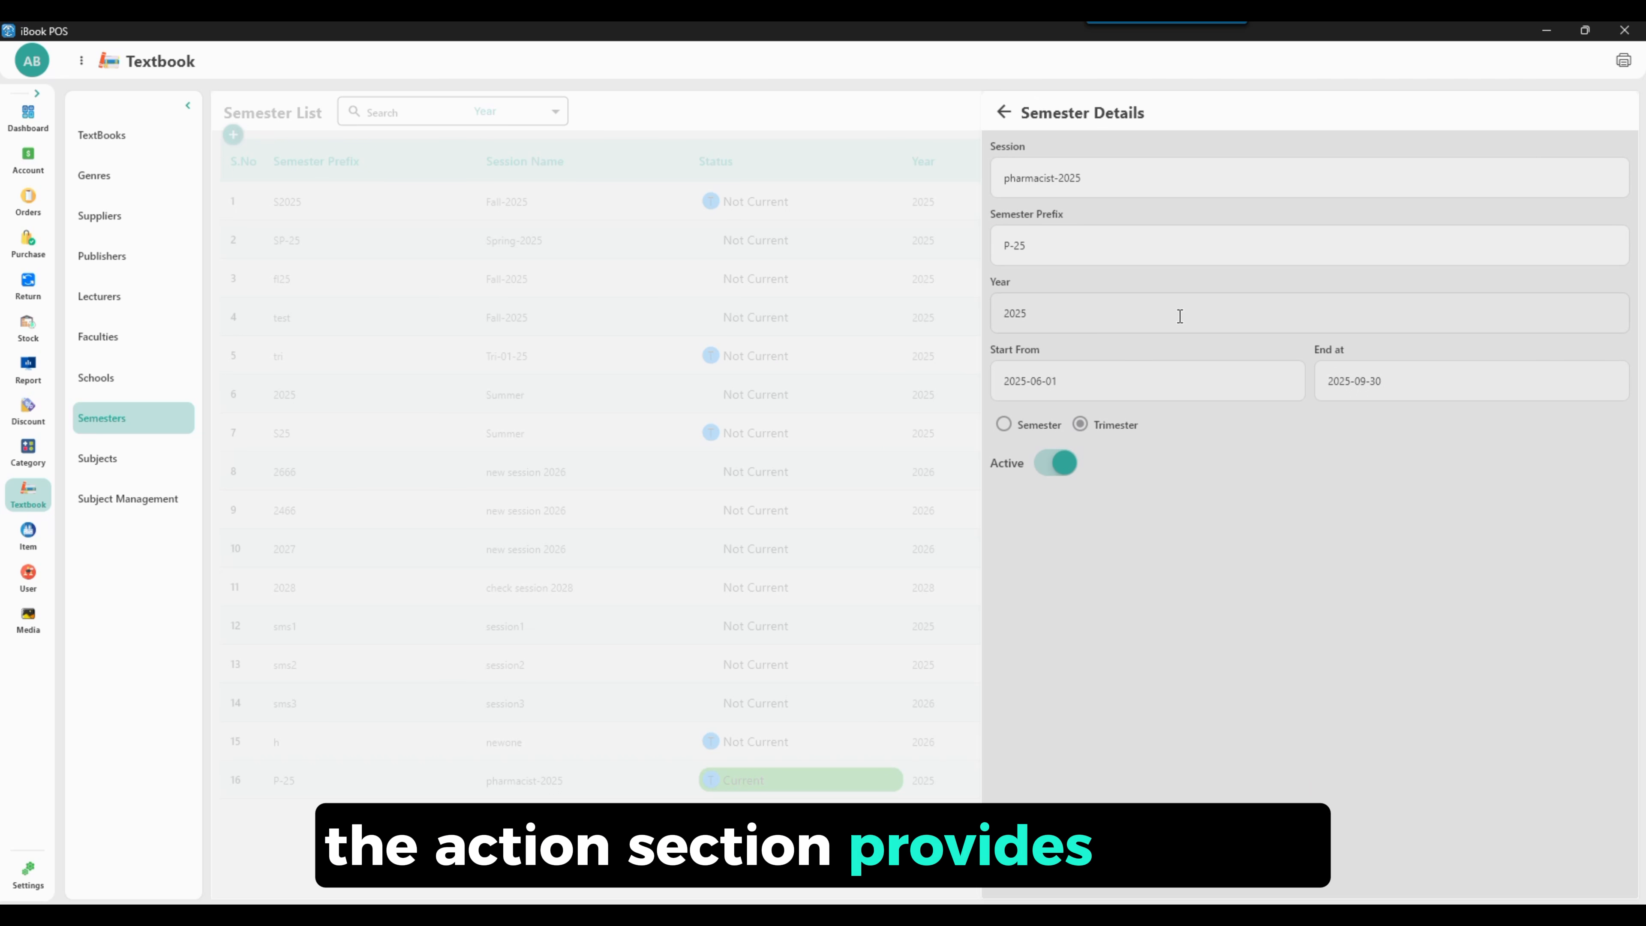
click(1025, 113)
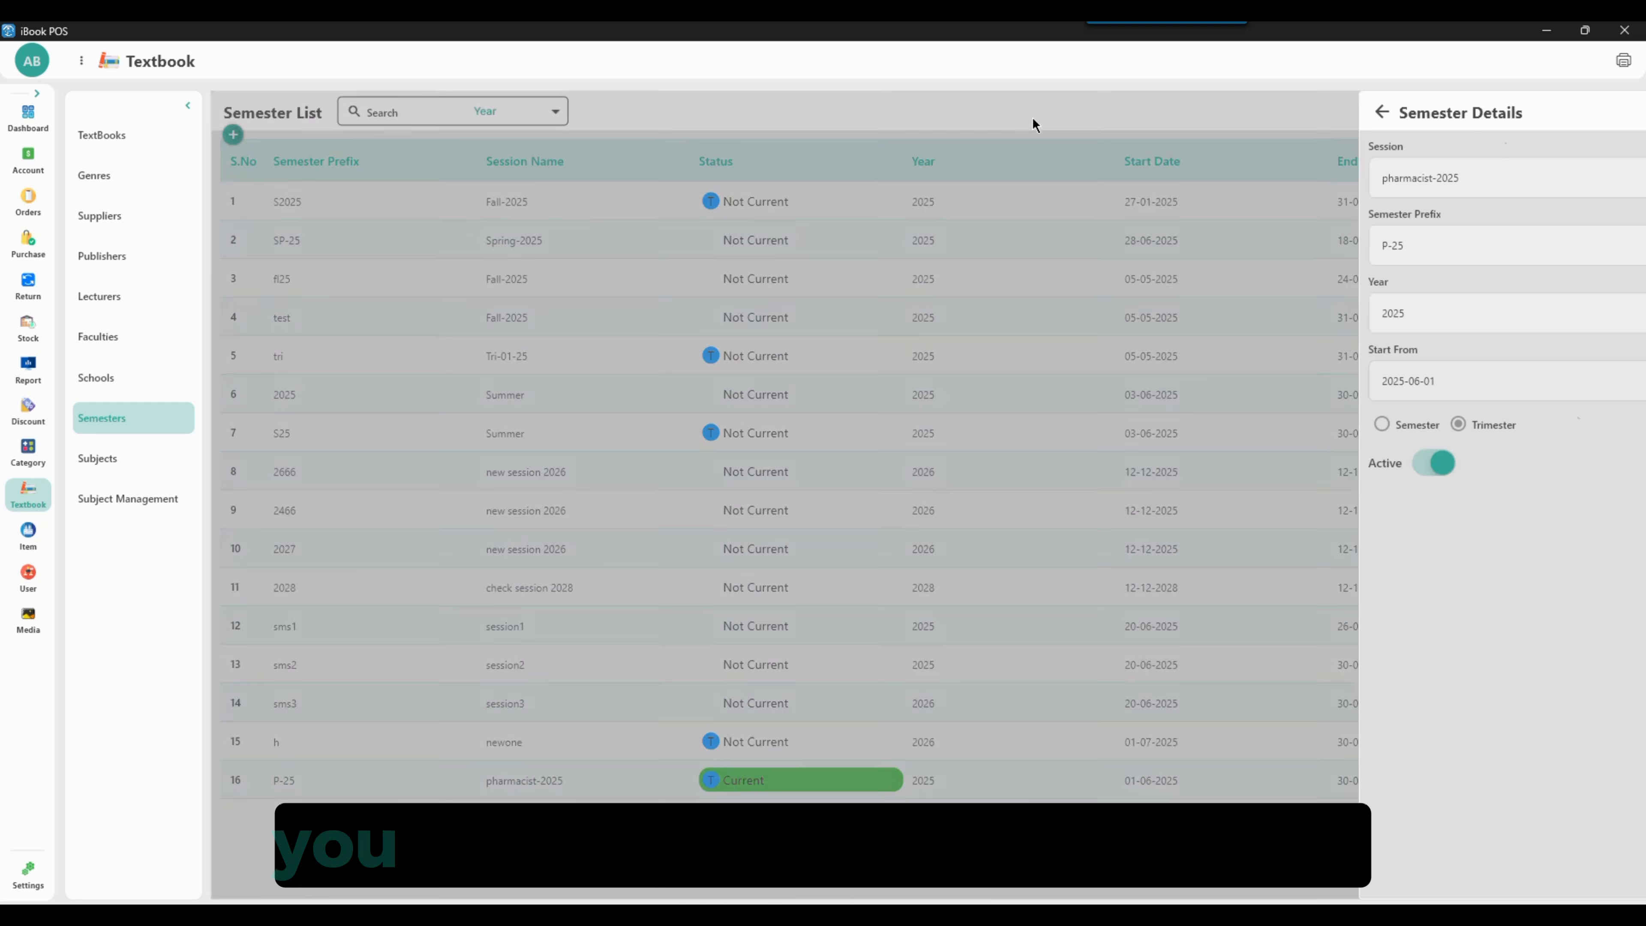
Edit the P-25 semester, choosing the Current25 session and saving the session details
click(1101, 187)
scroll(1066, 259, down, 10)
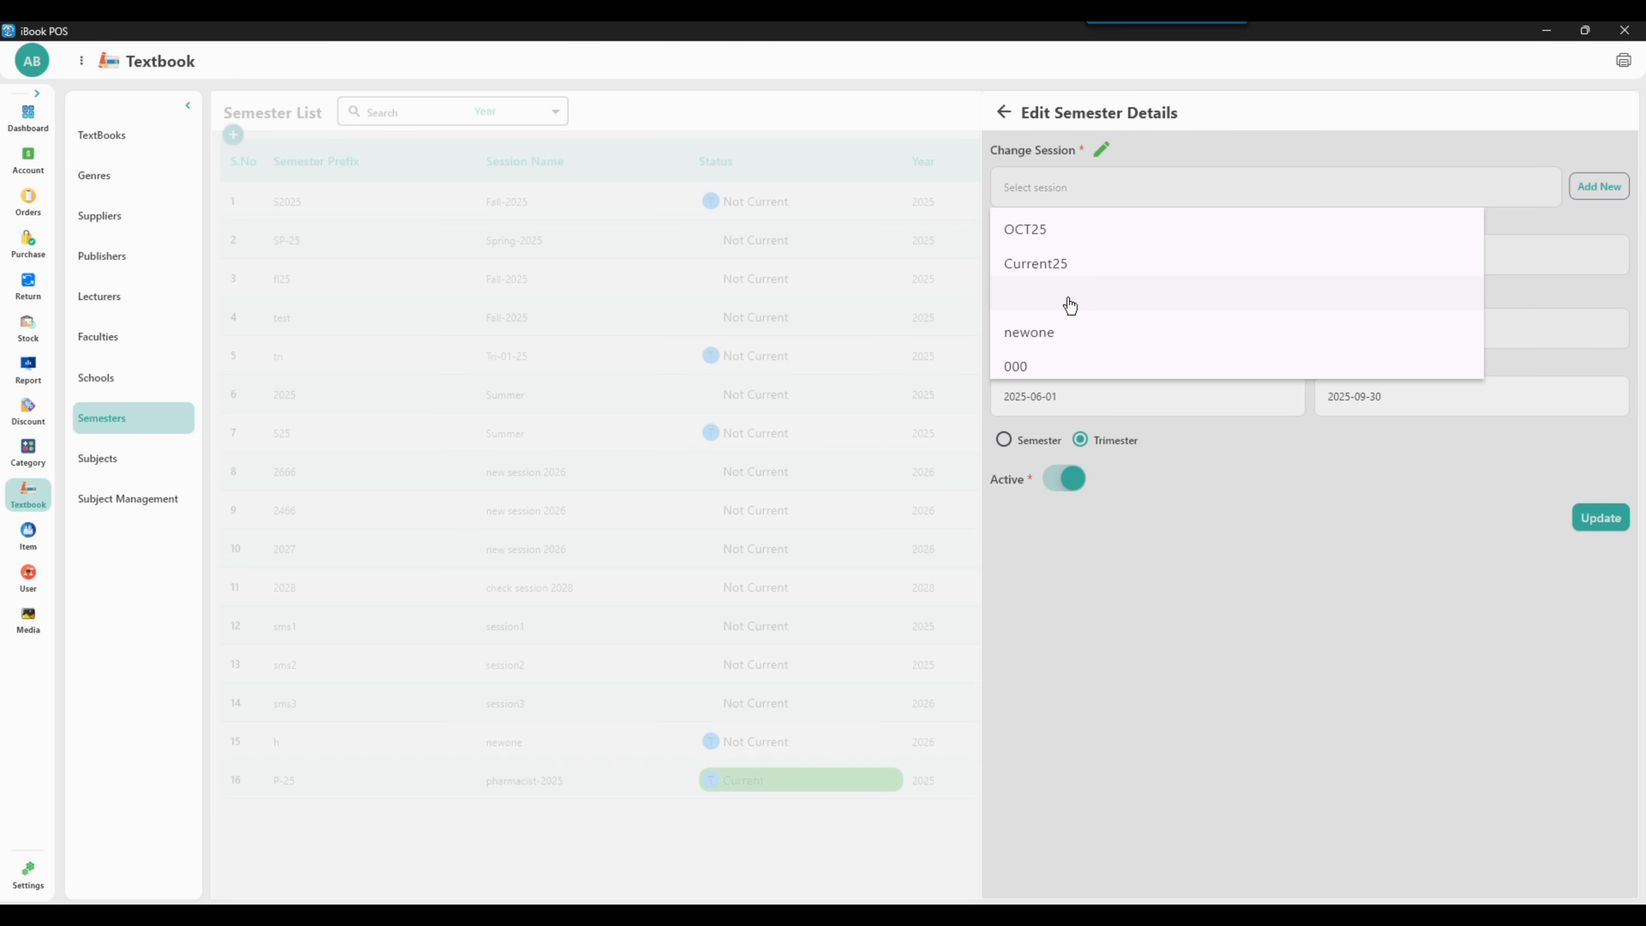
click(1128, 264)
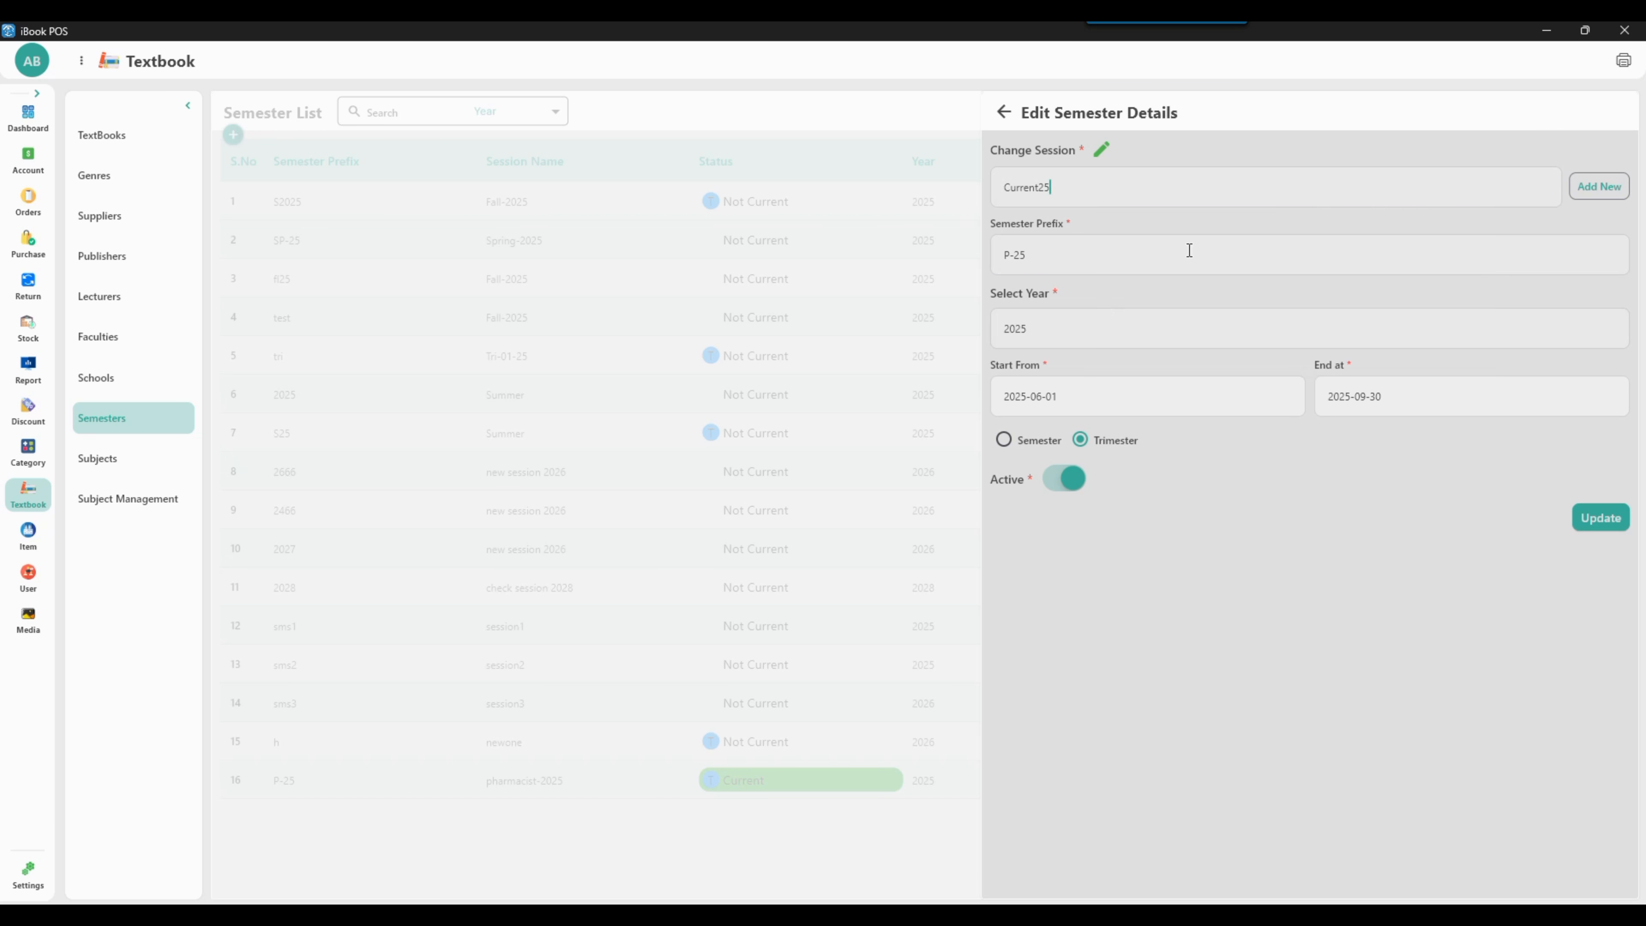
click(1102, 153)
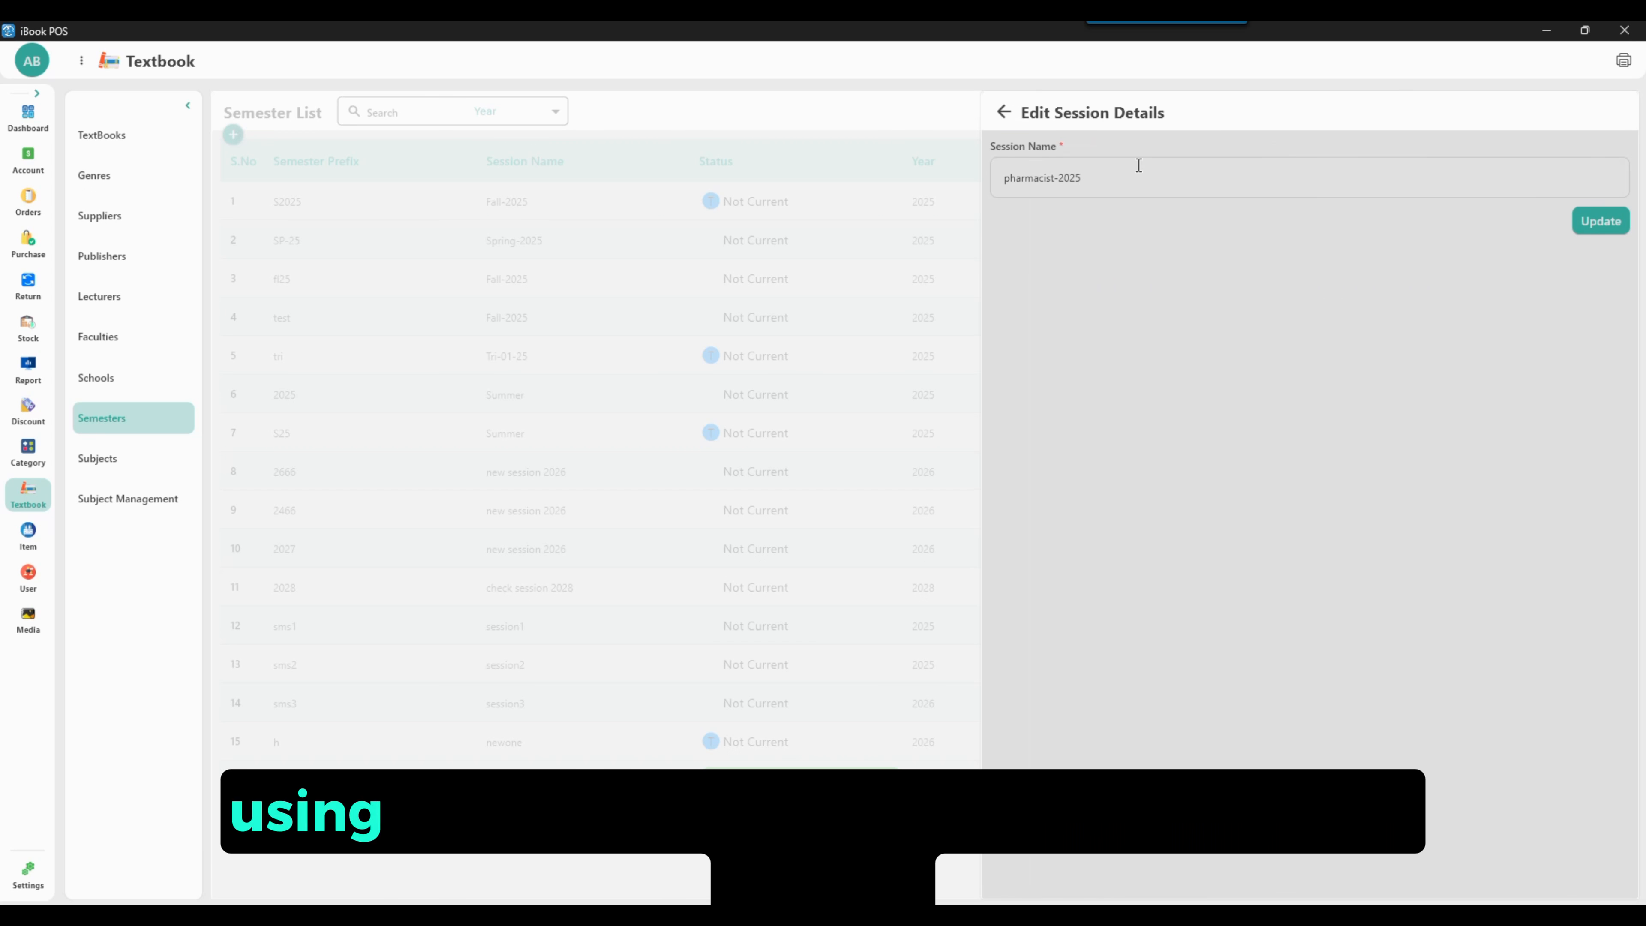
click(1599, 221)
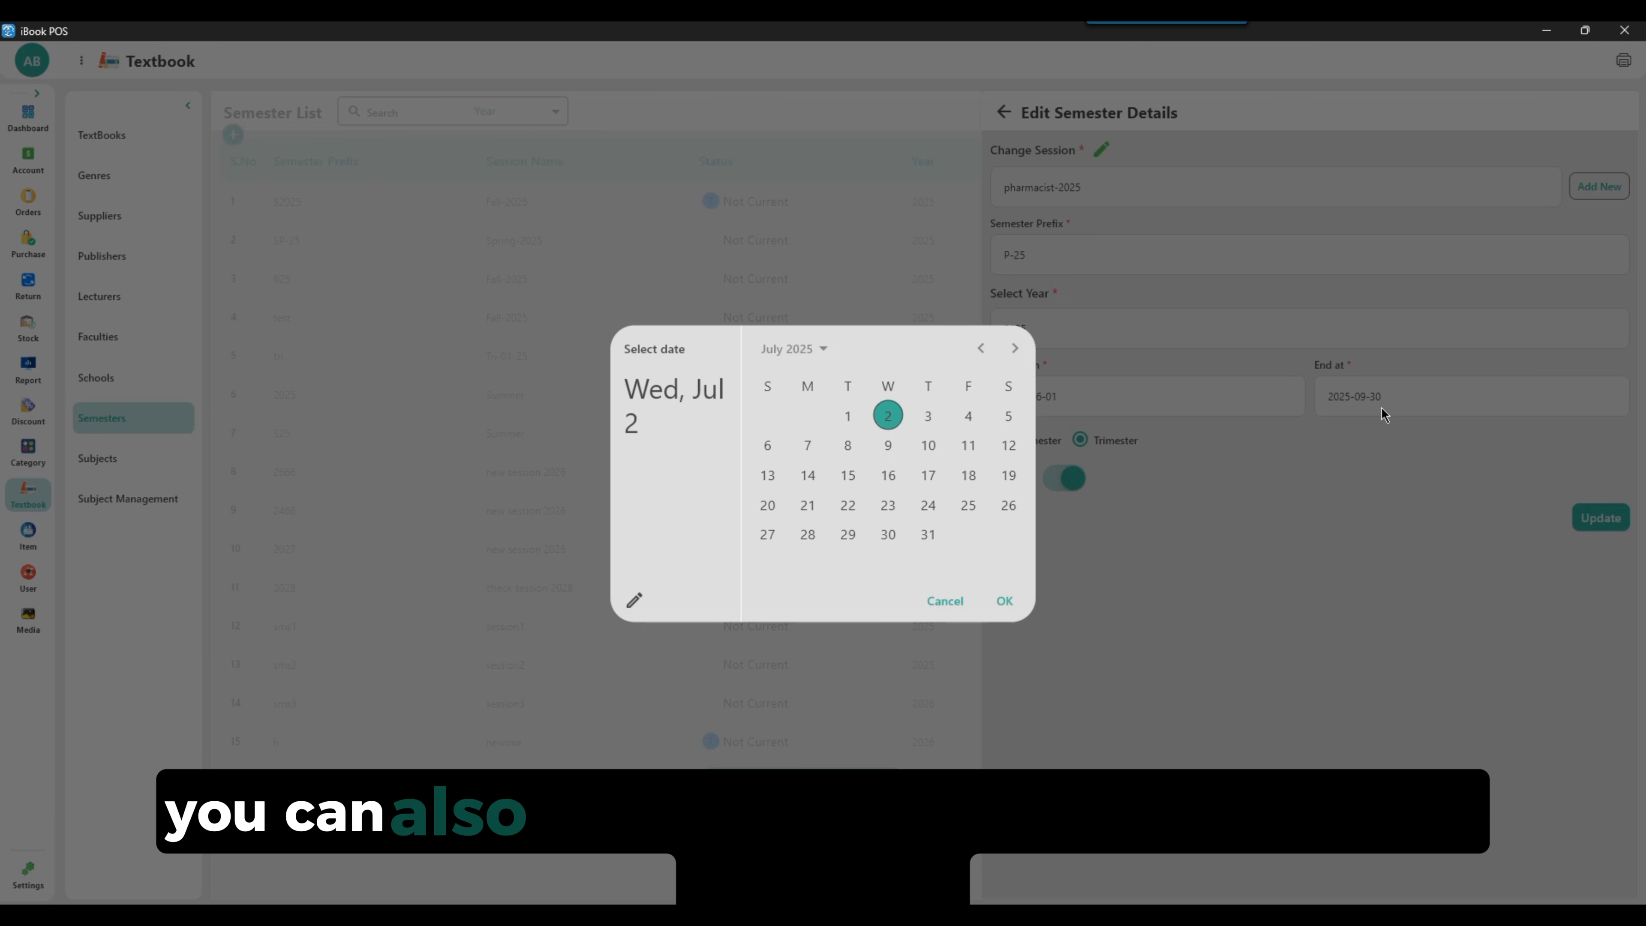
Set the semester's end date to 2025-06-30 and update it
click(981, 350)
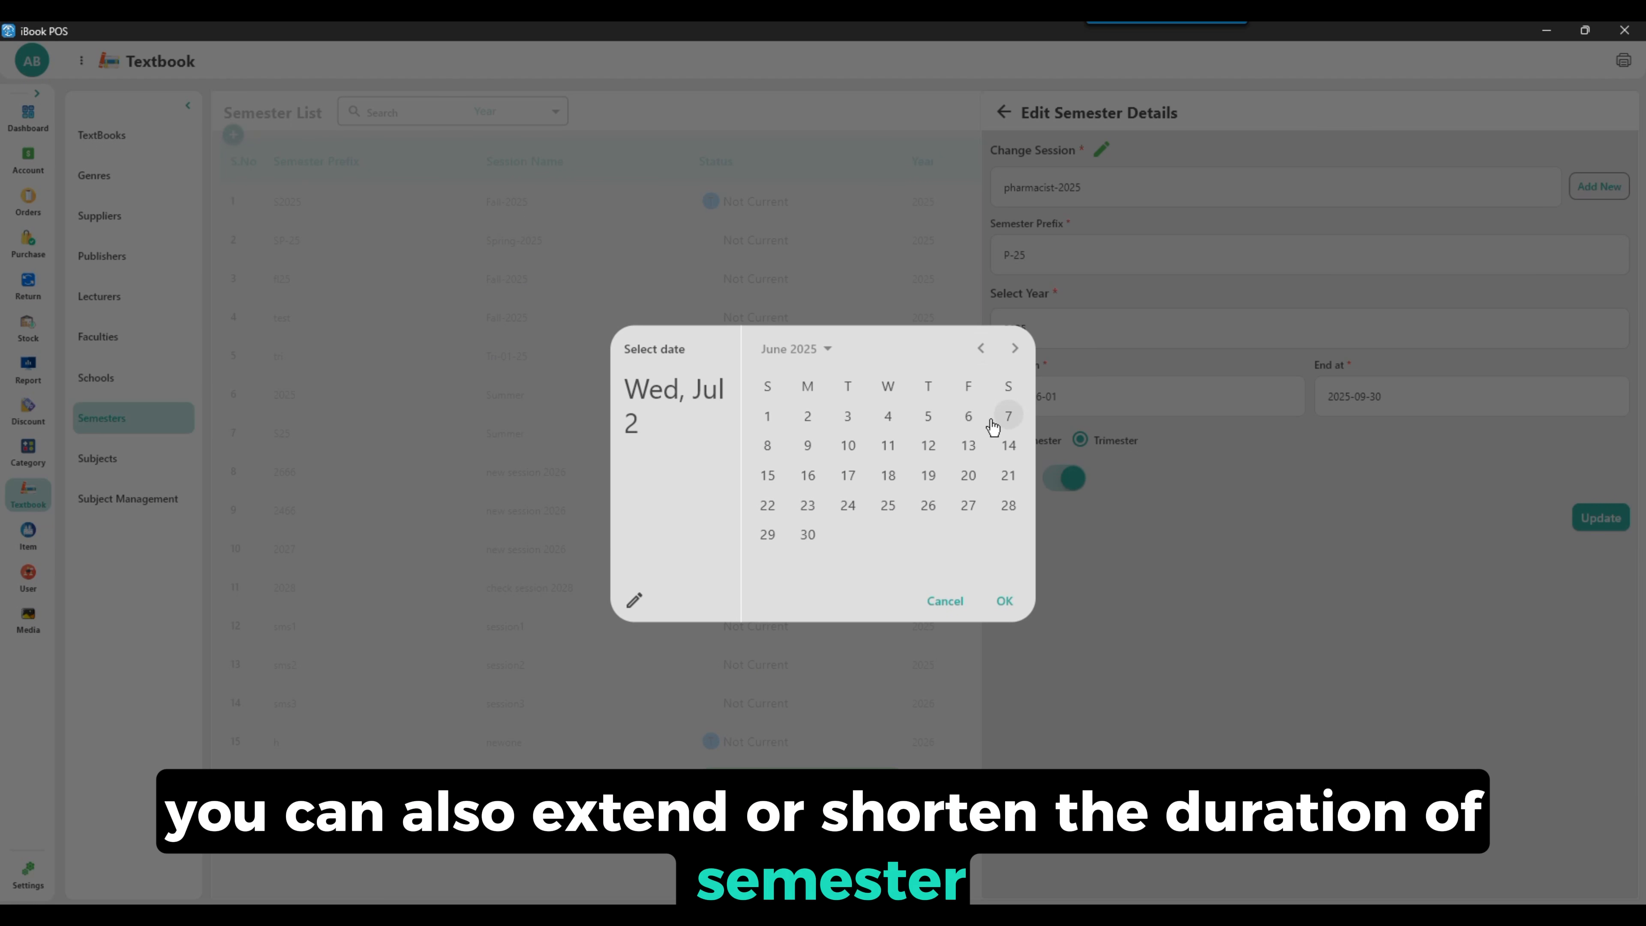
click(809, 535)
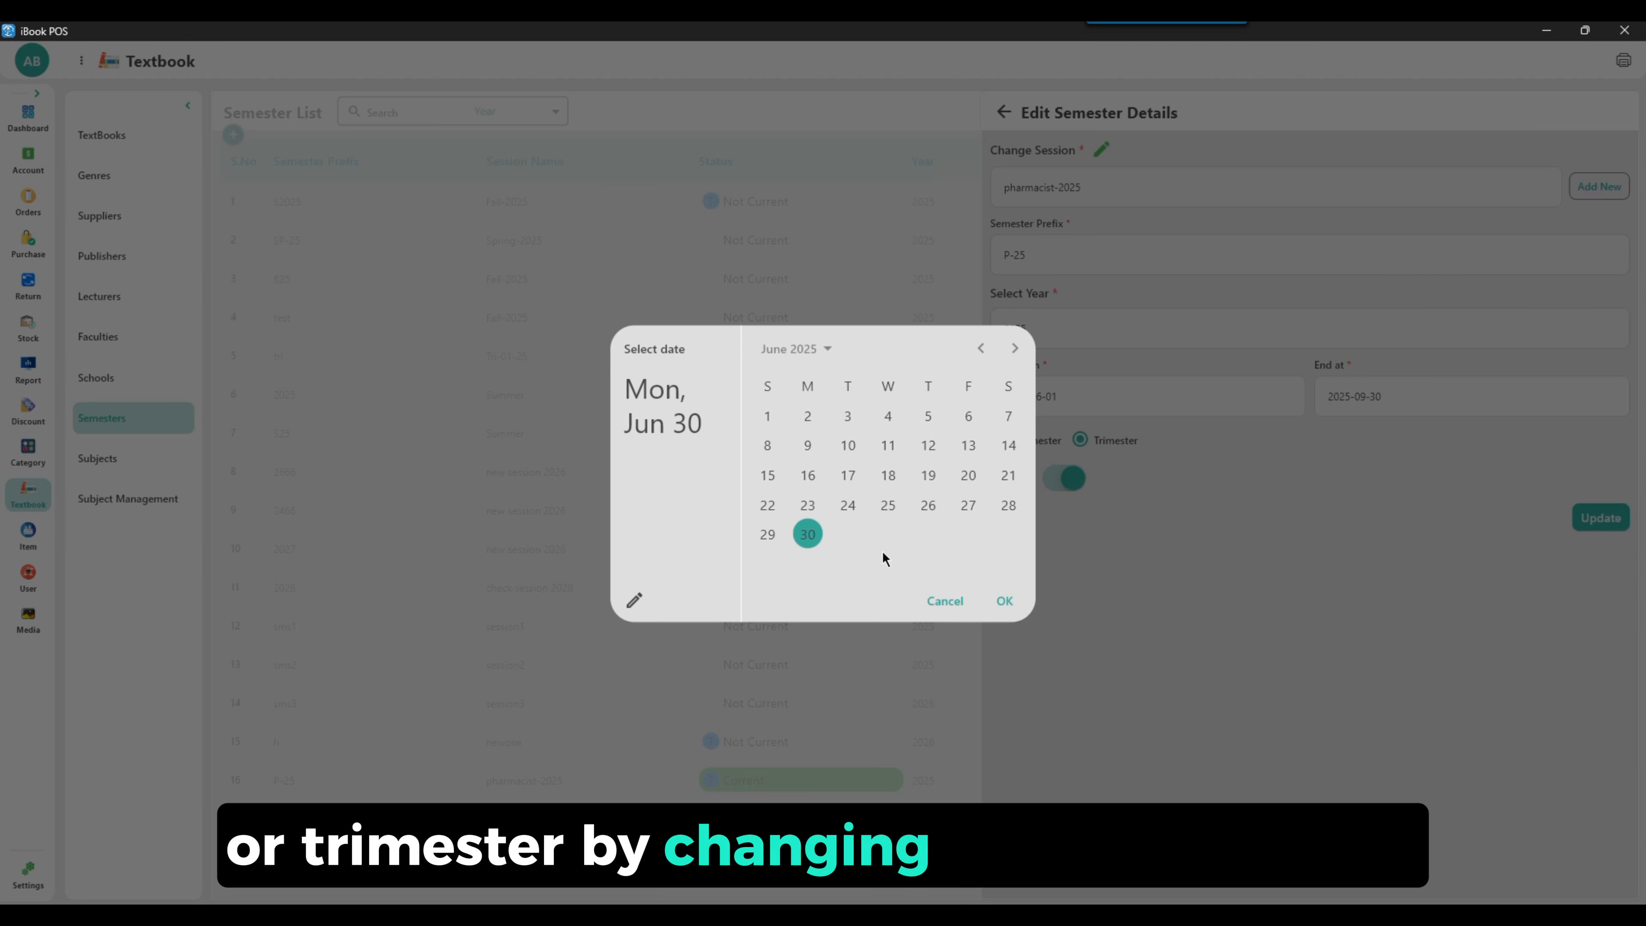
click(1004, 601)
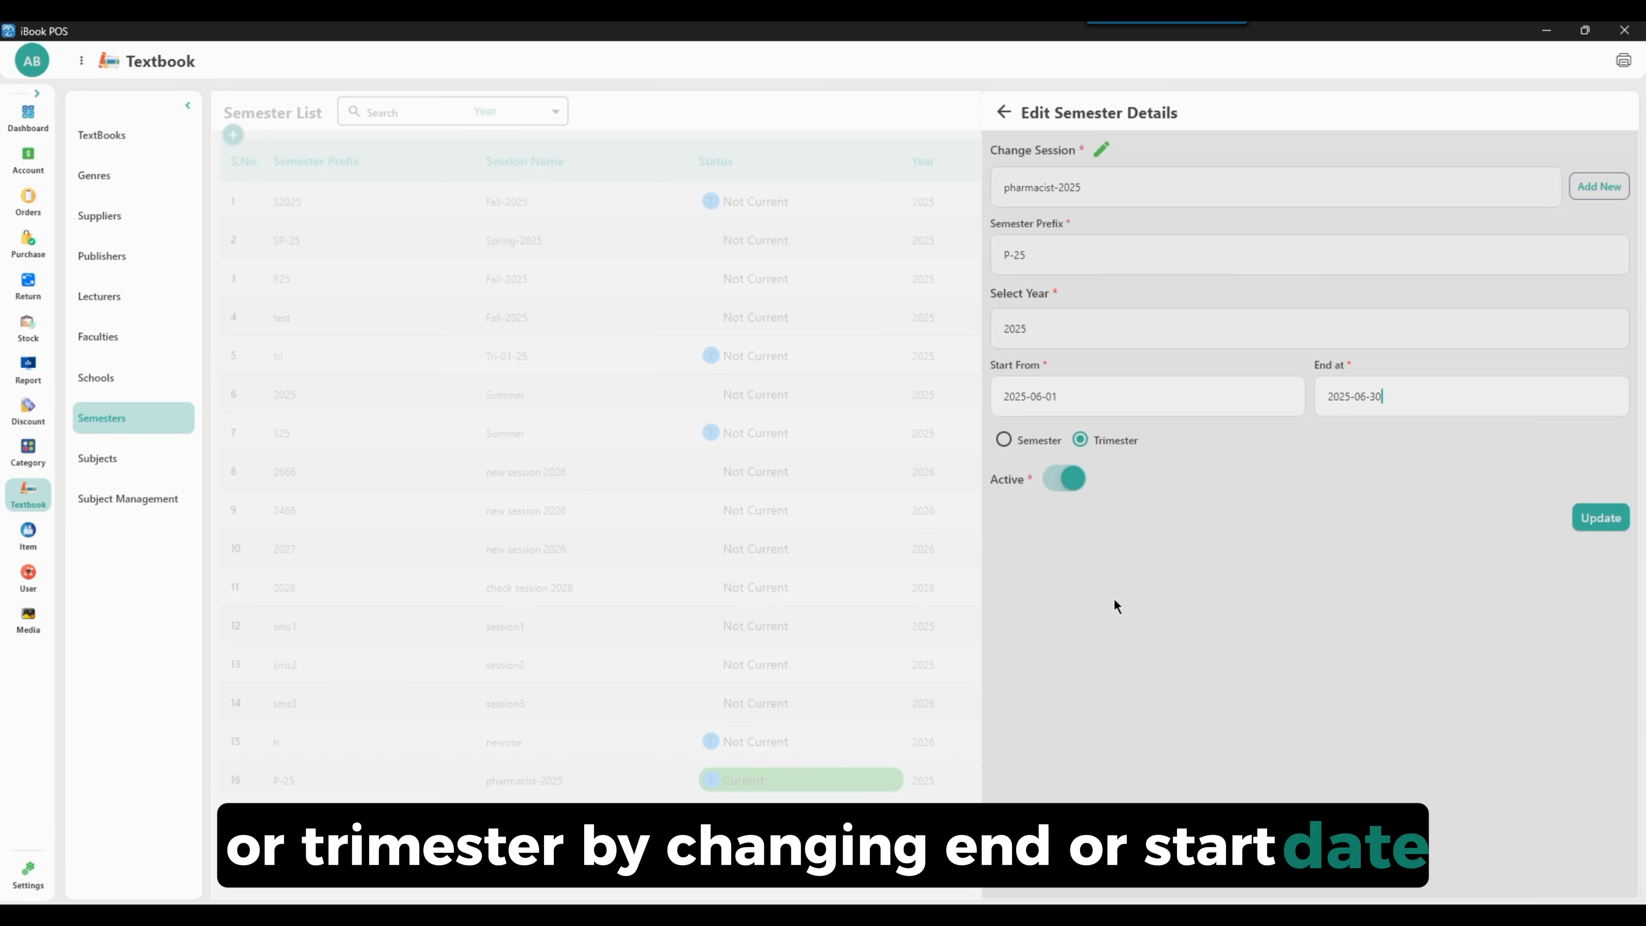
click(1620, 525)
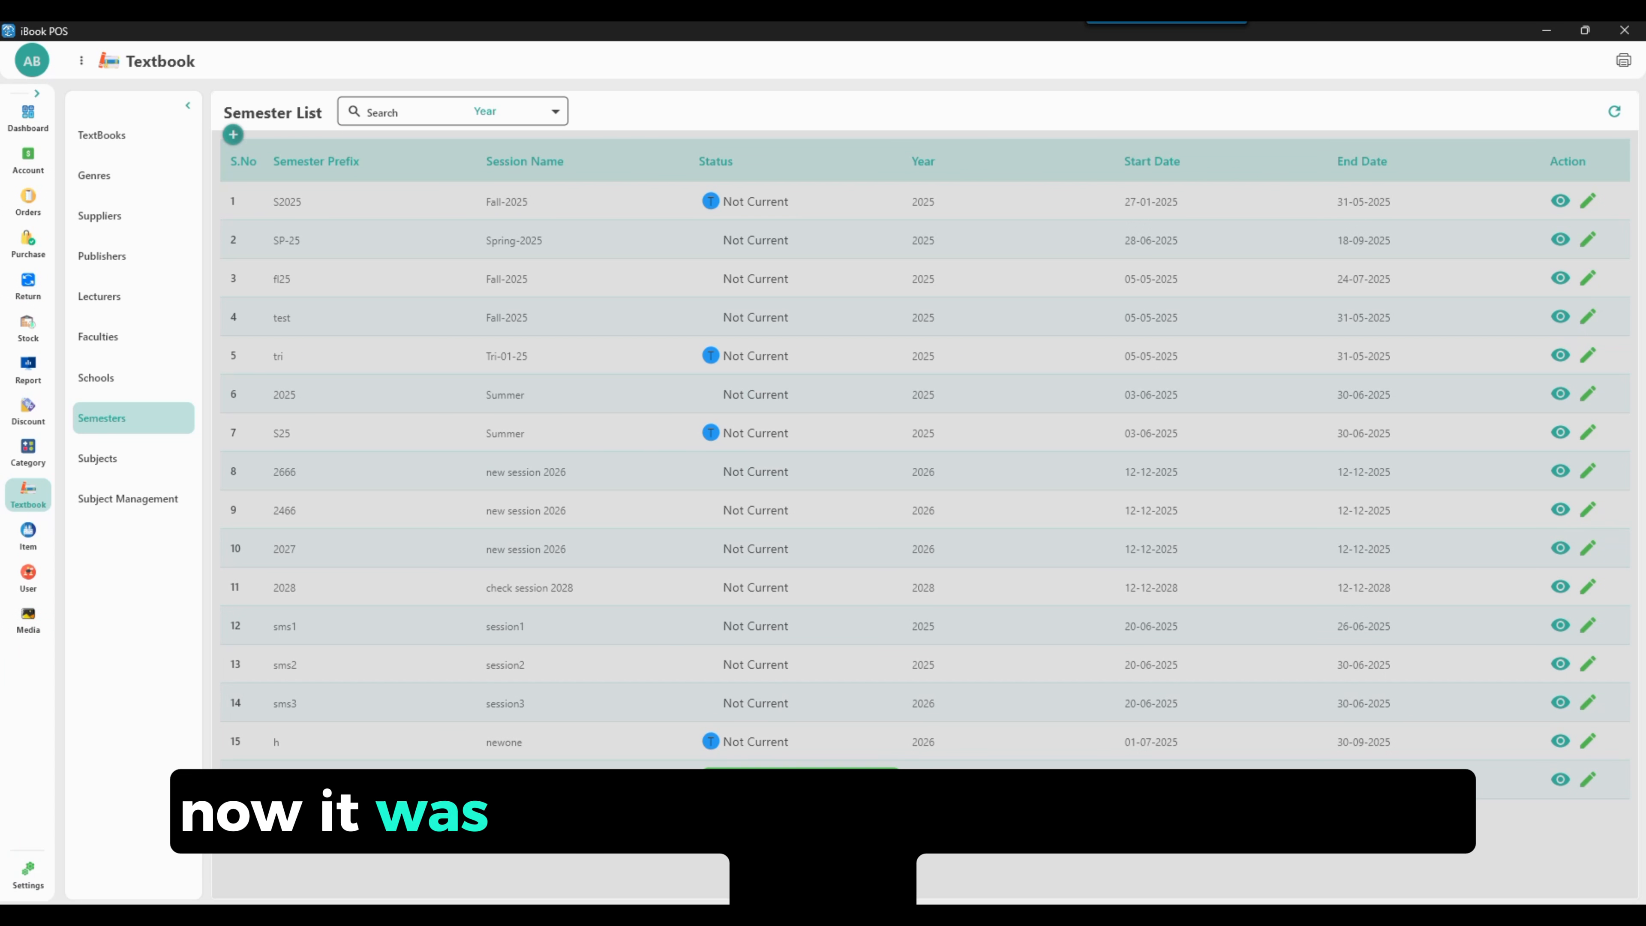
Reopen the P-25 semester for editing, mark it as a Semester, and update it
click(1587, 779)
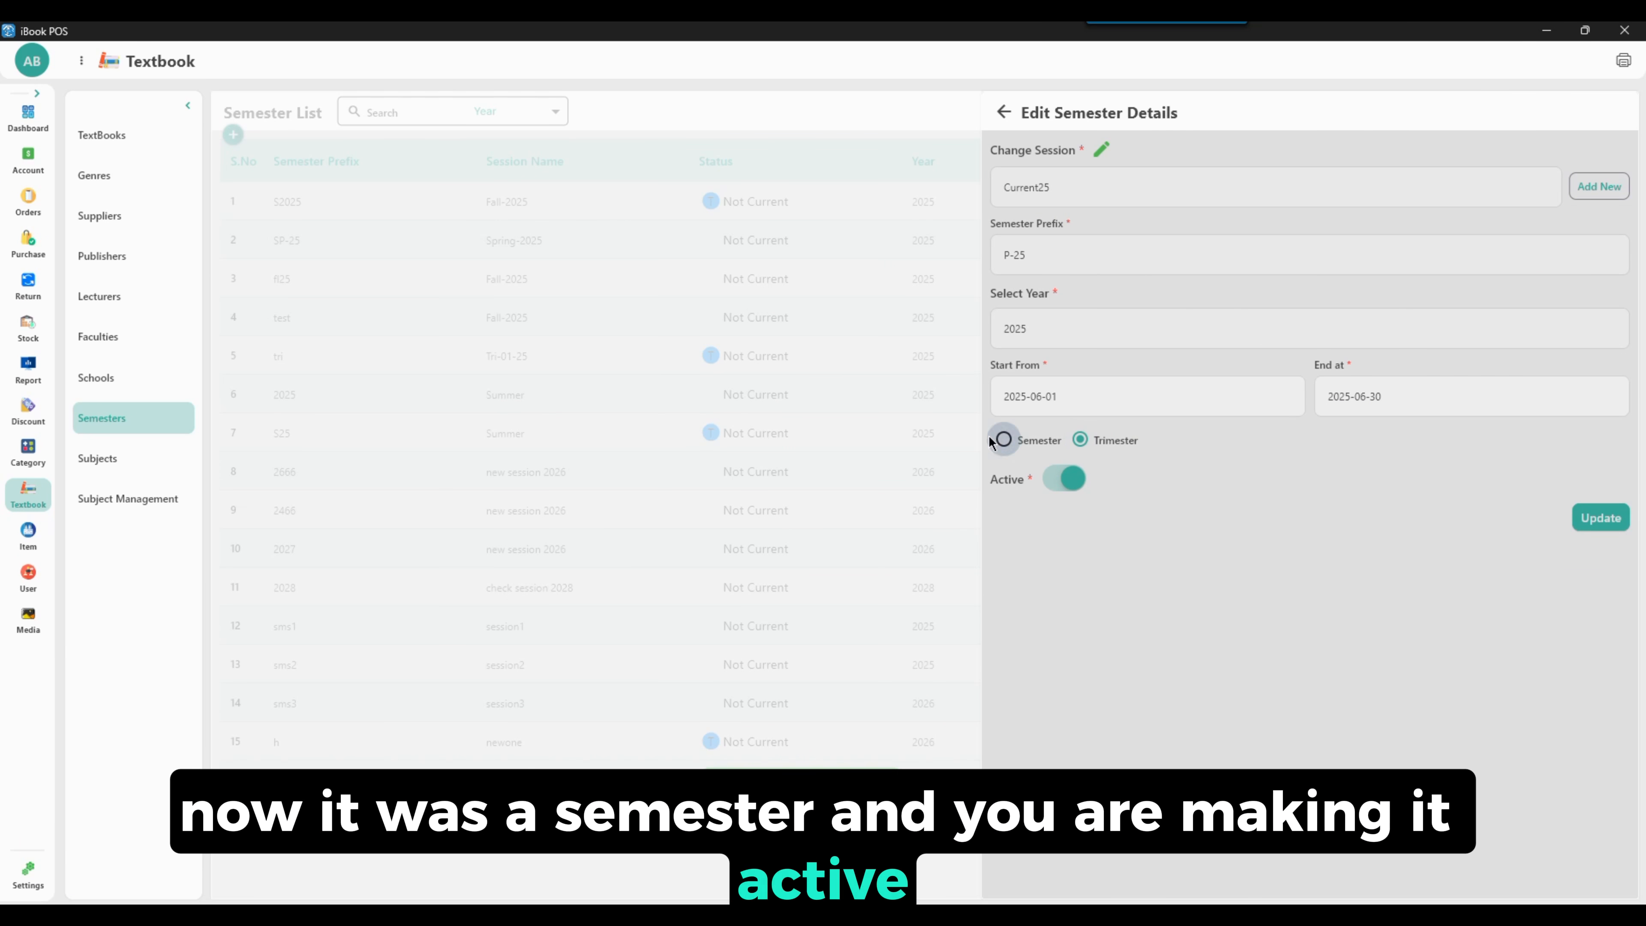
click(1590, 522)
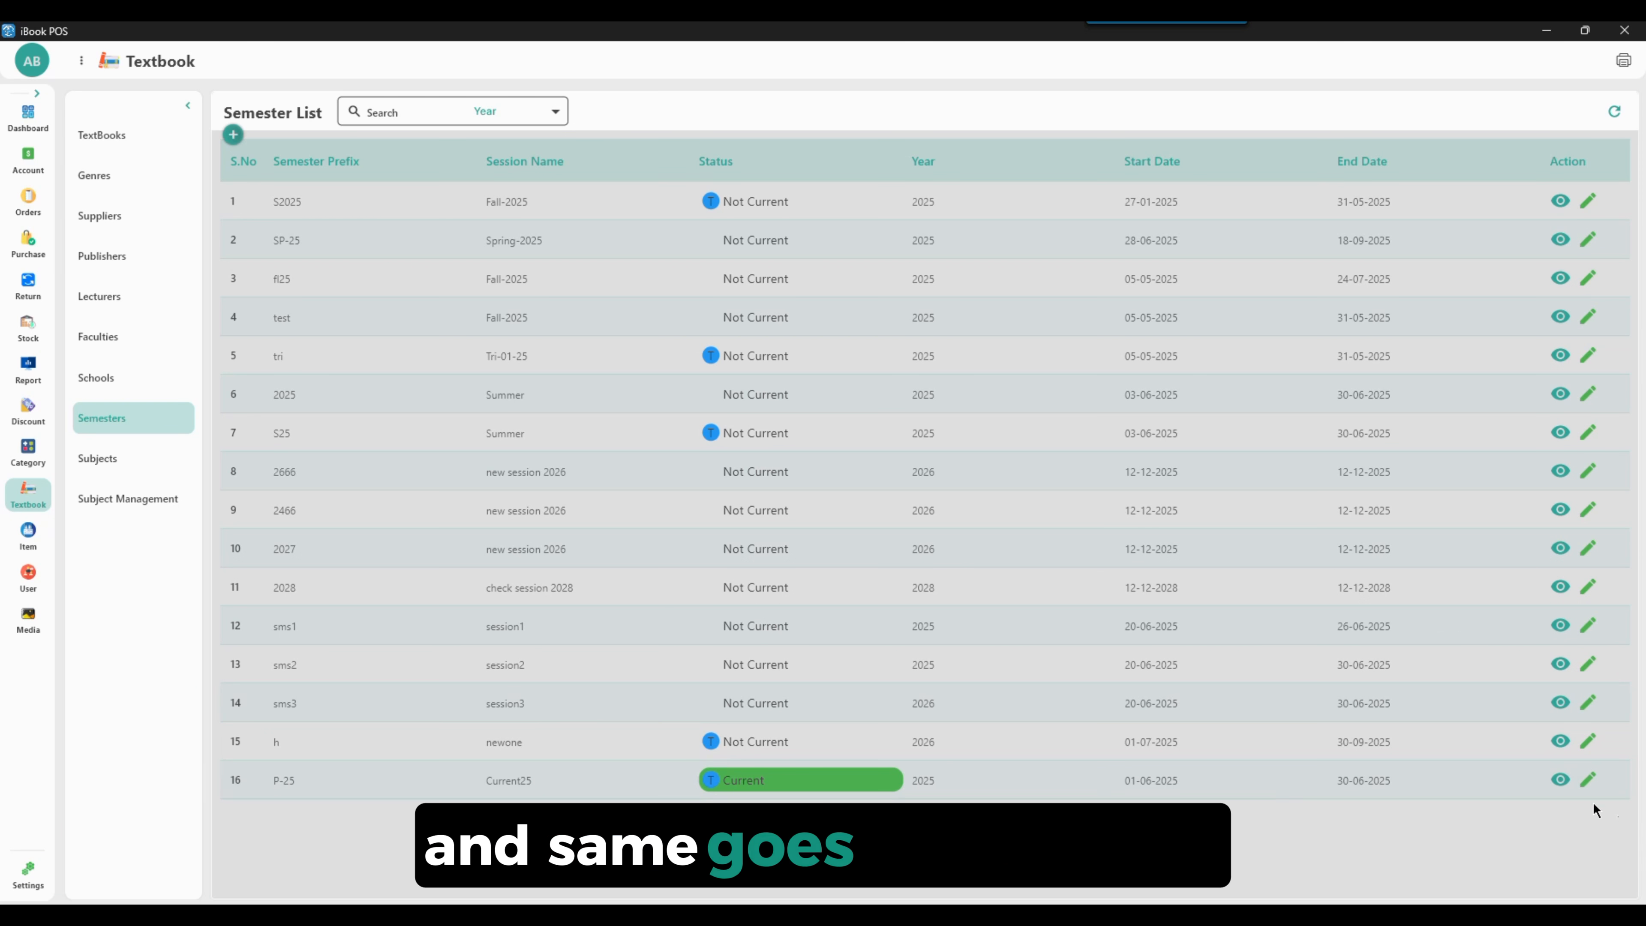
click(1592, 782)
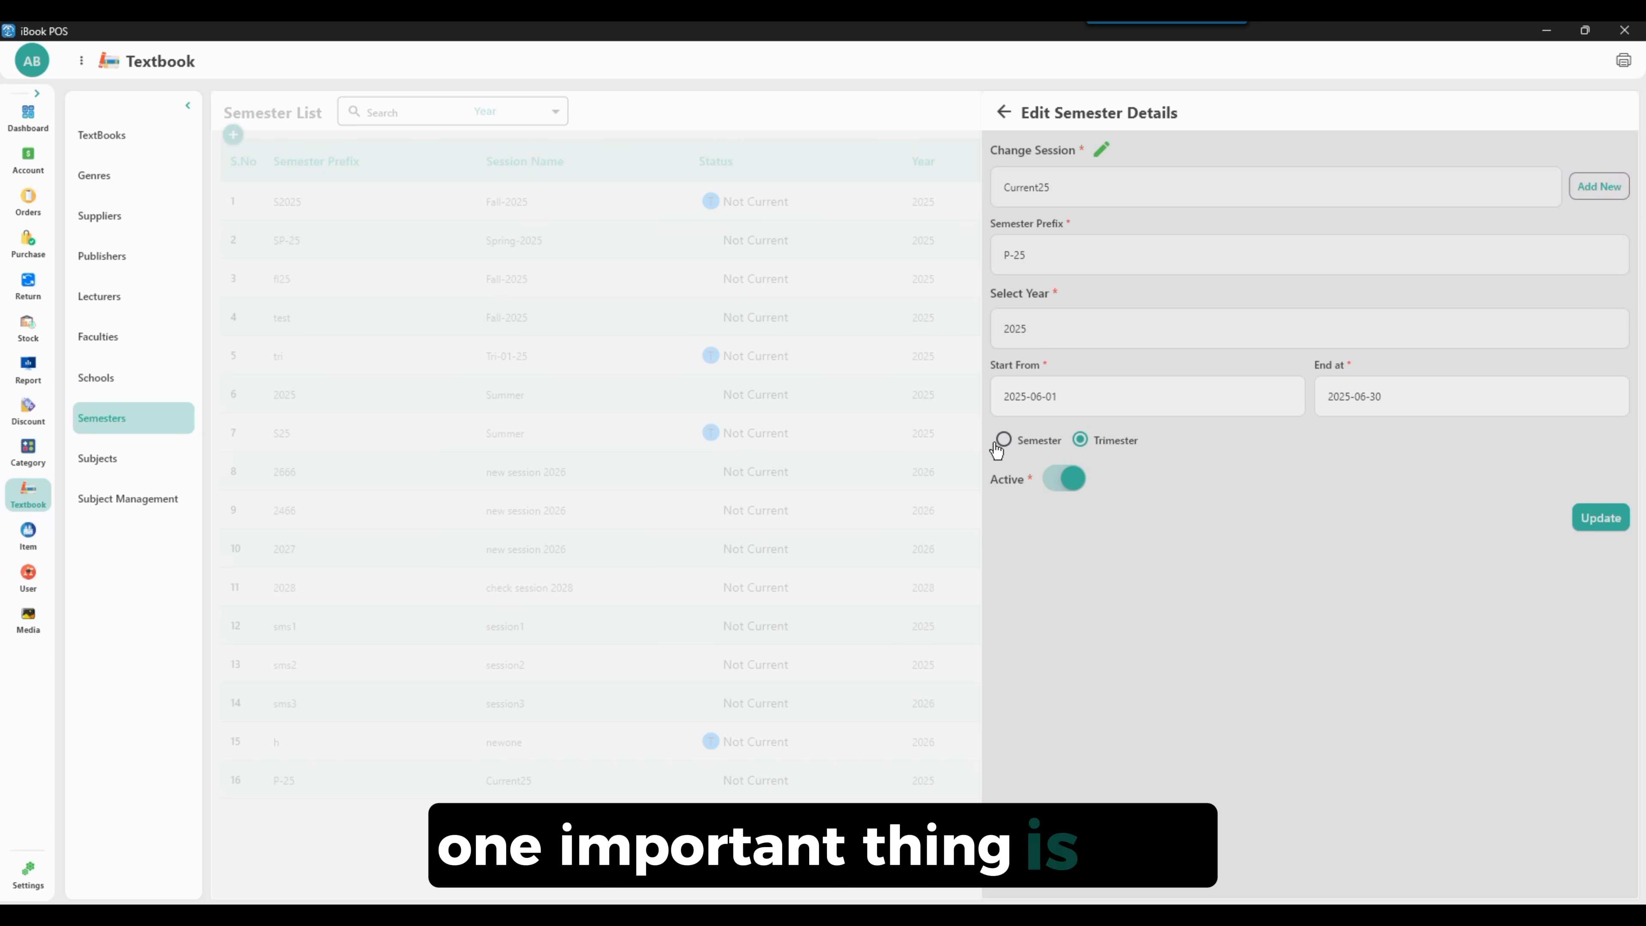
click(1023, 446)
click(1601, 517)
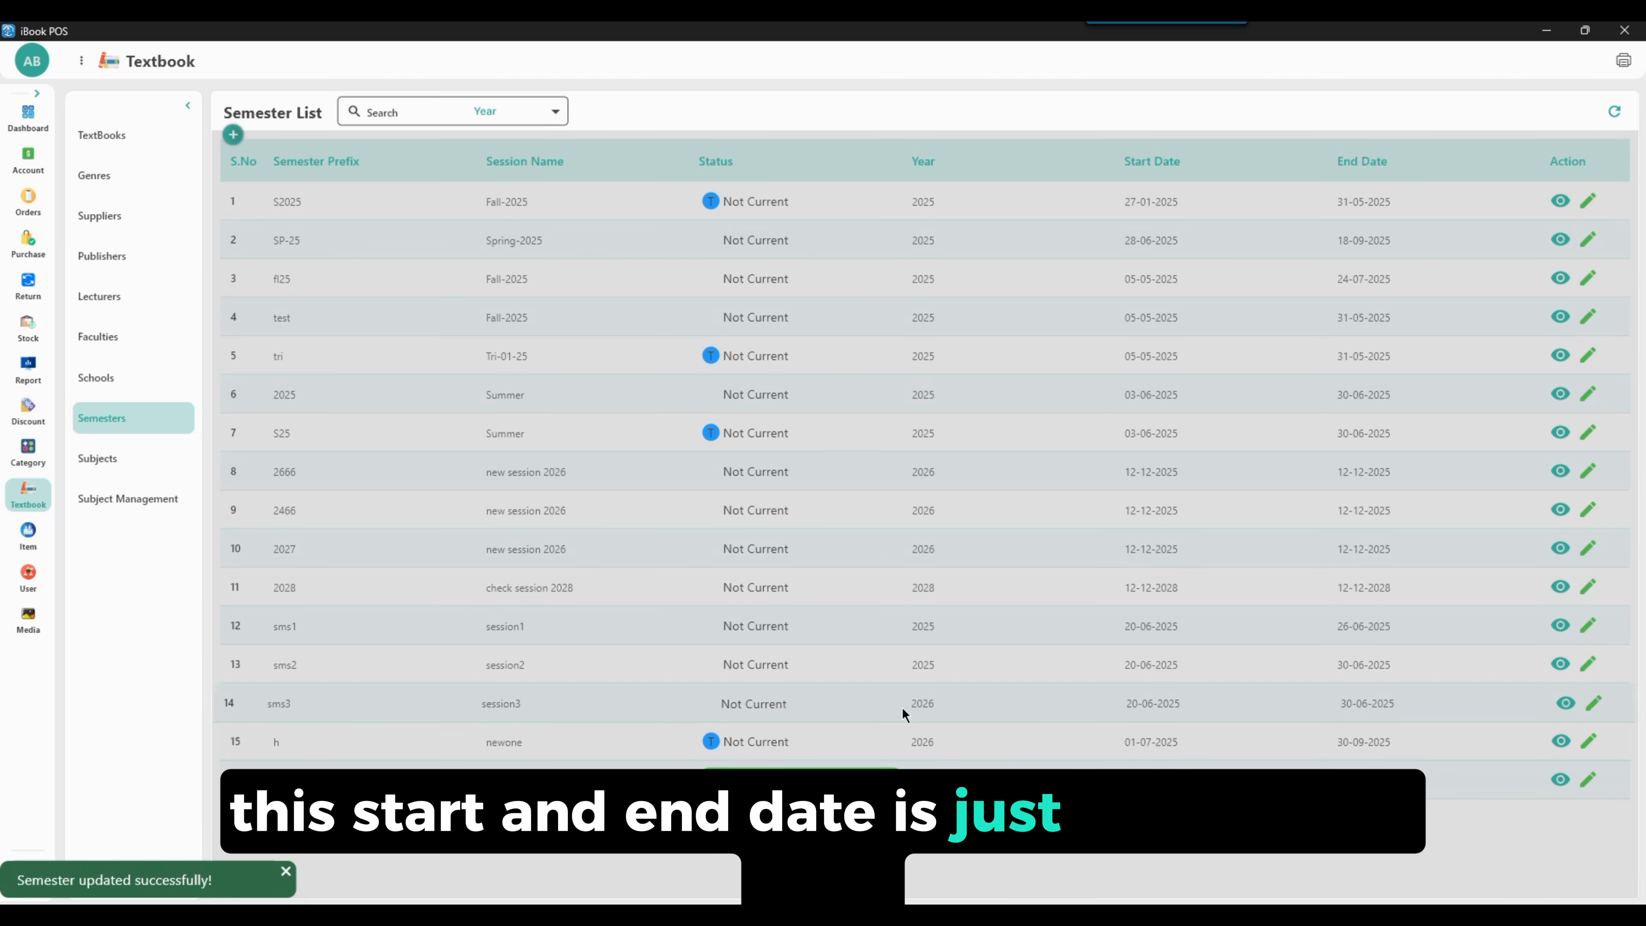
Open the S25 Summer semester for editing and update it
click(1586, 433)
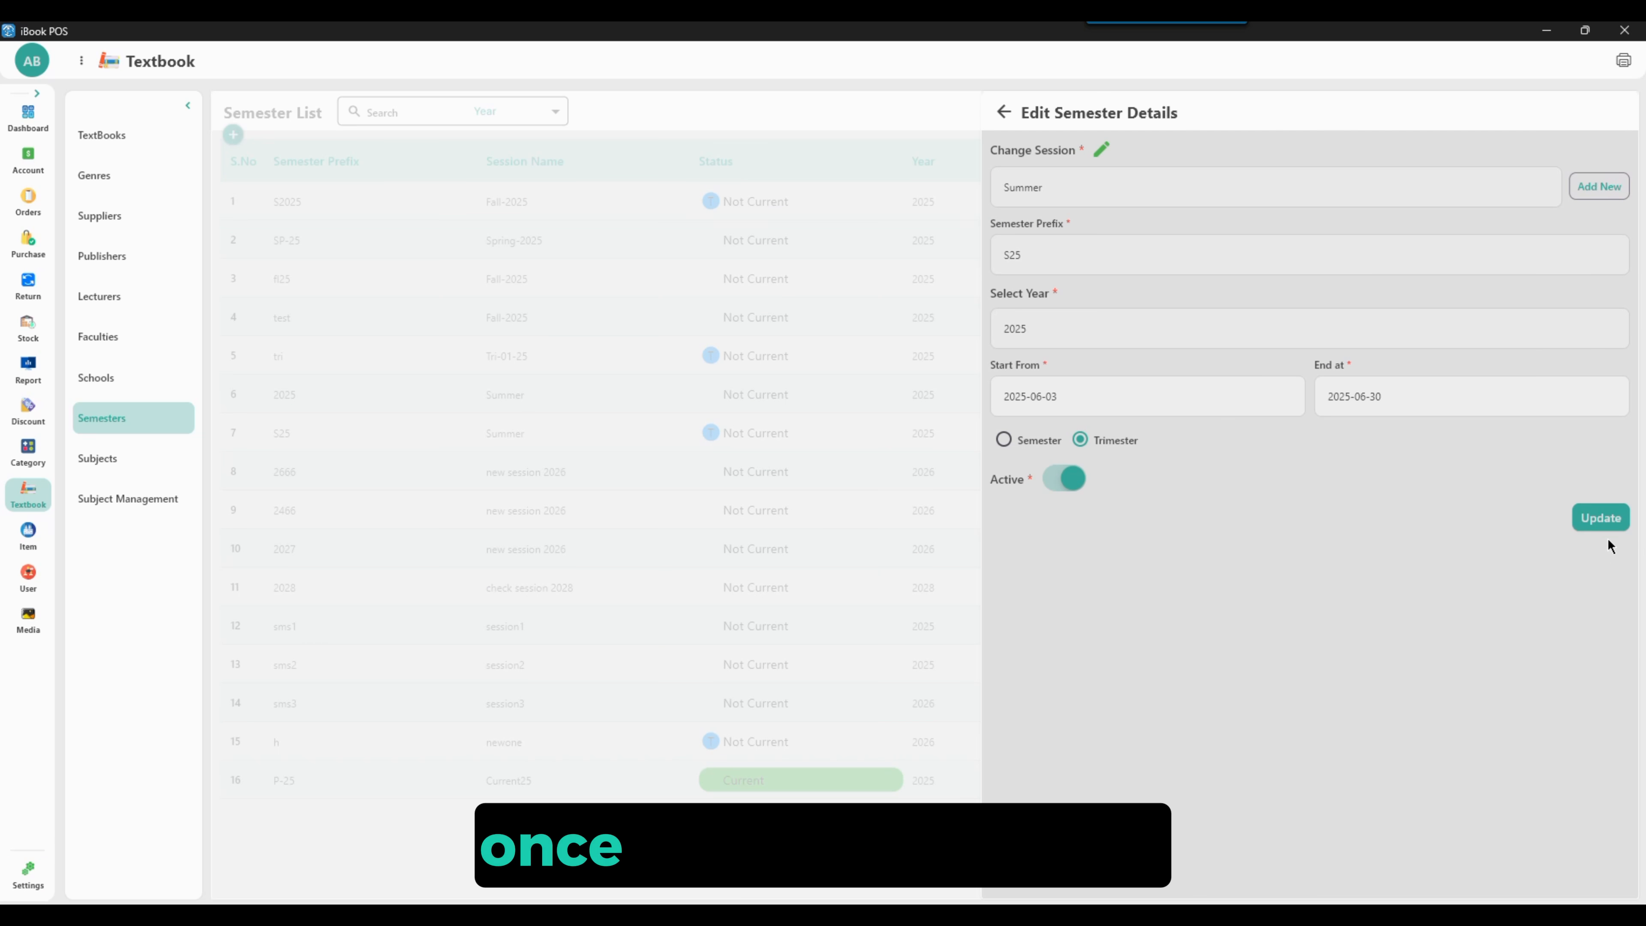
click(1600, 519)
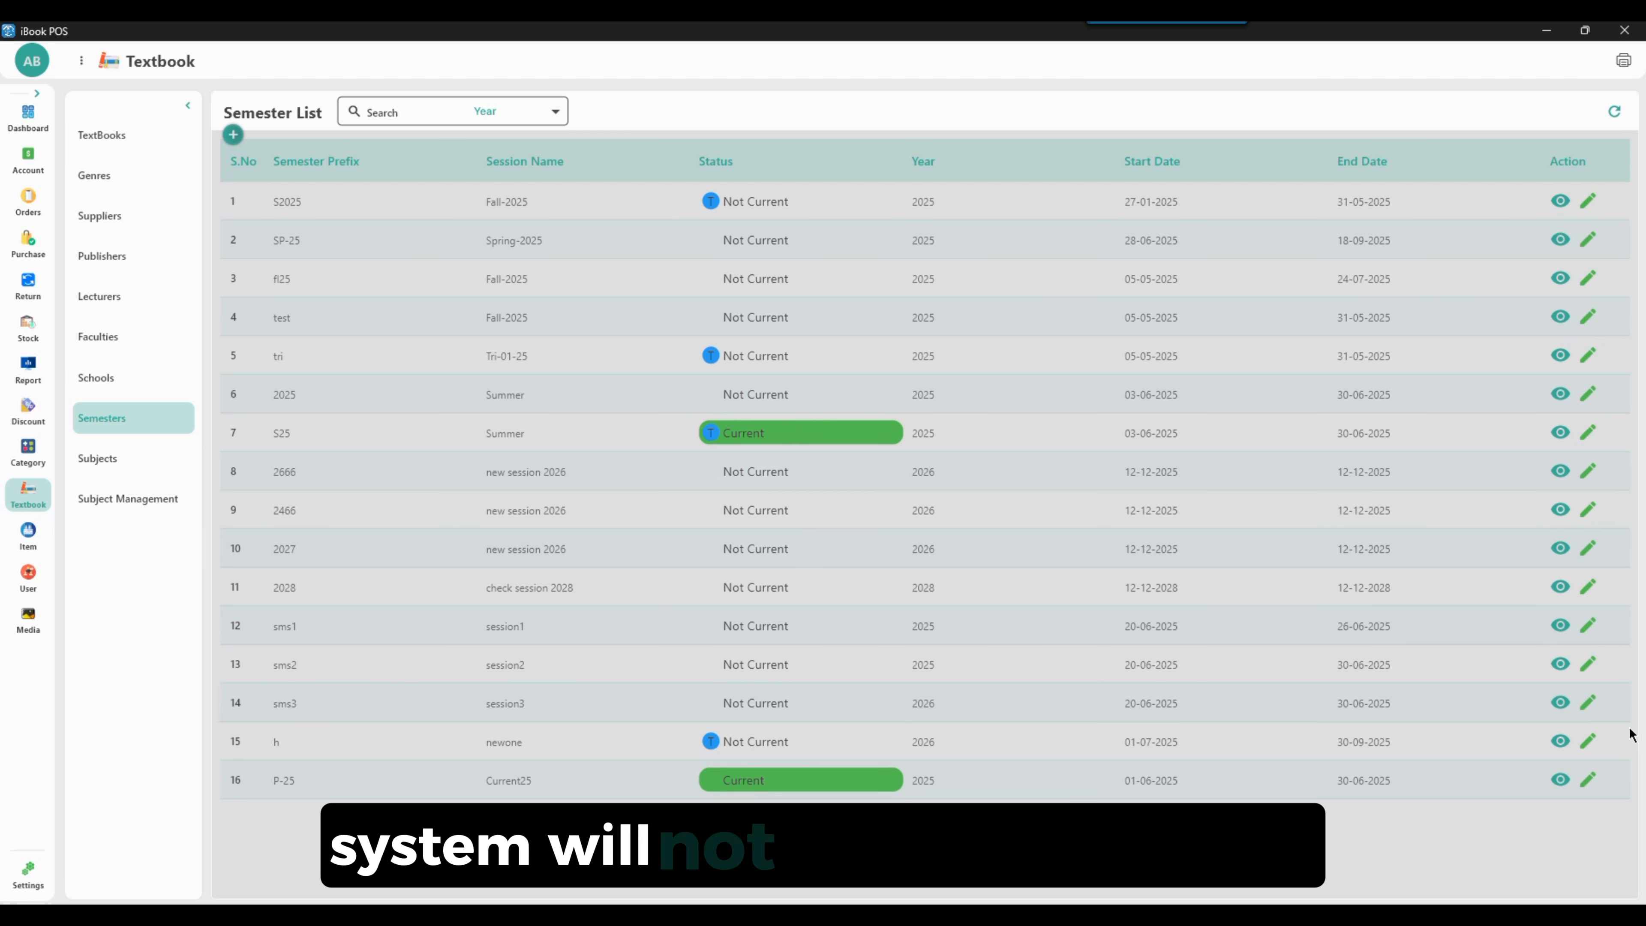
Start adding a new subject with code ph-778 and name ph43
click(96, 459)
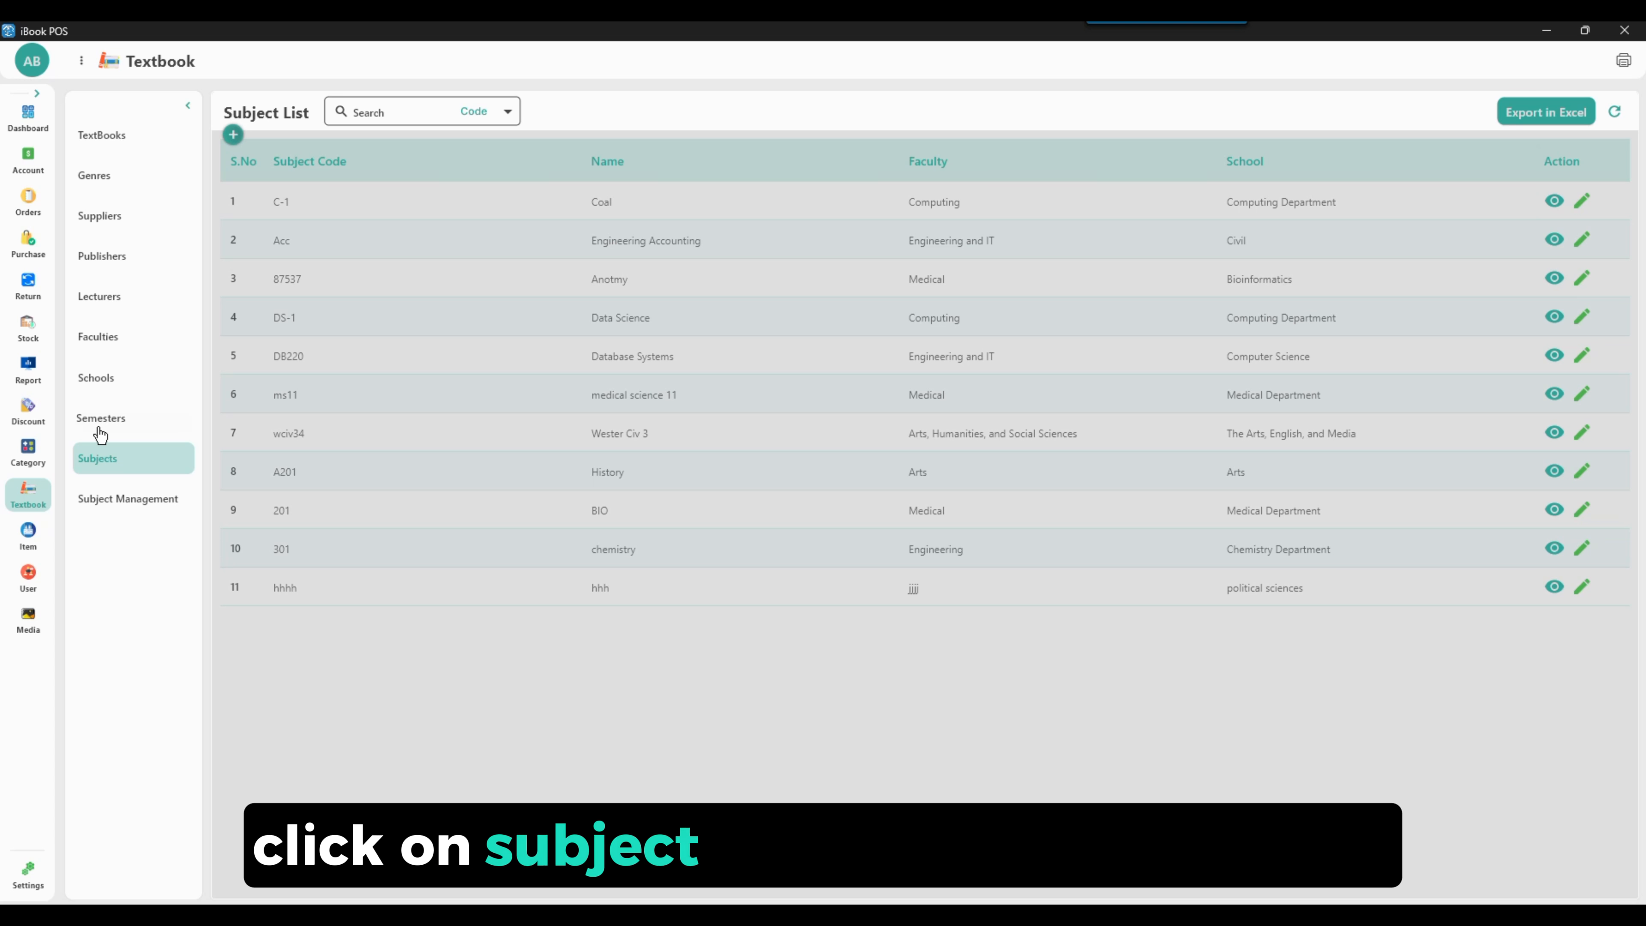
click(233, 137)
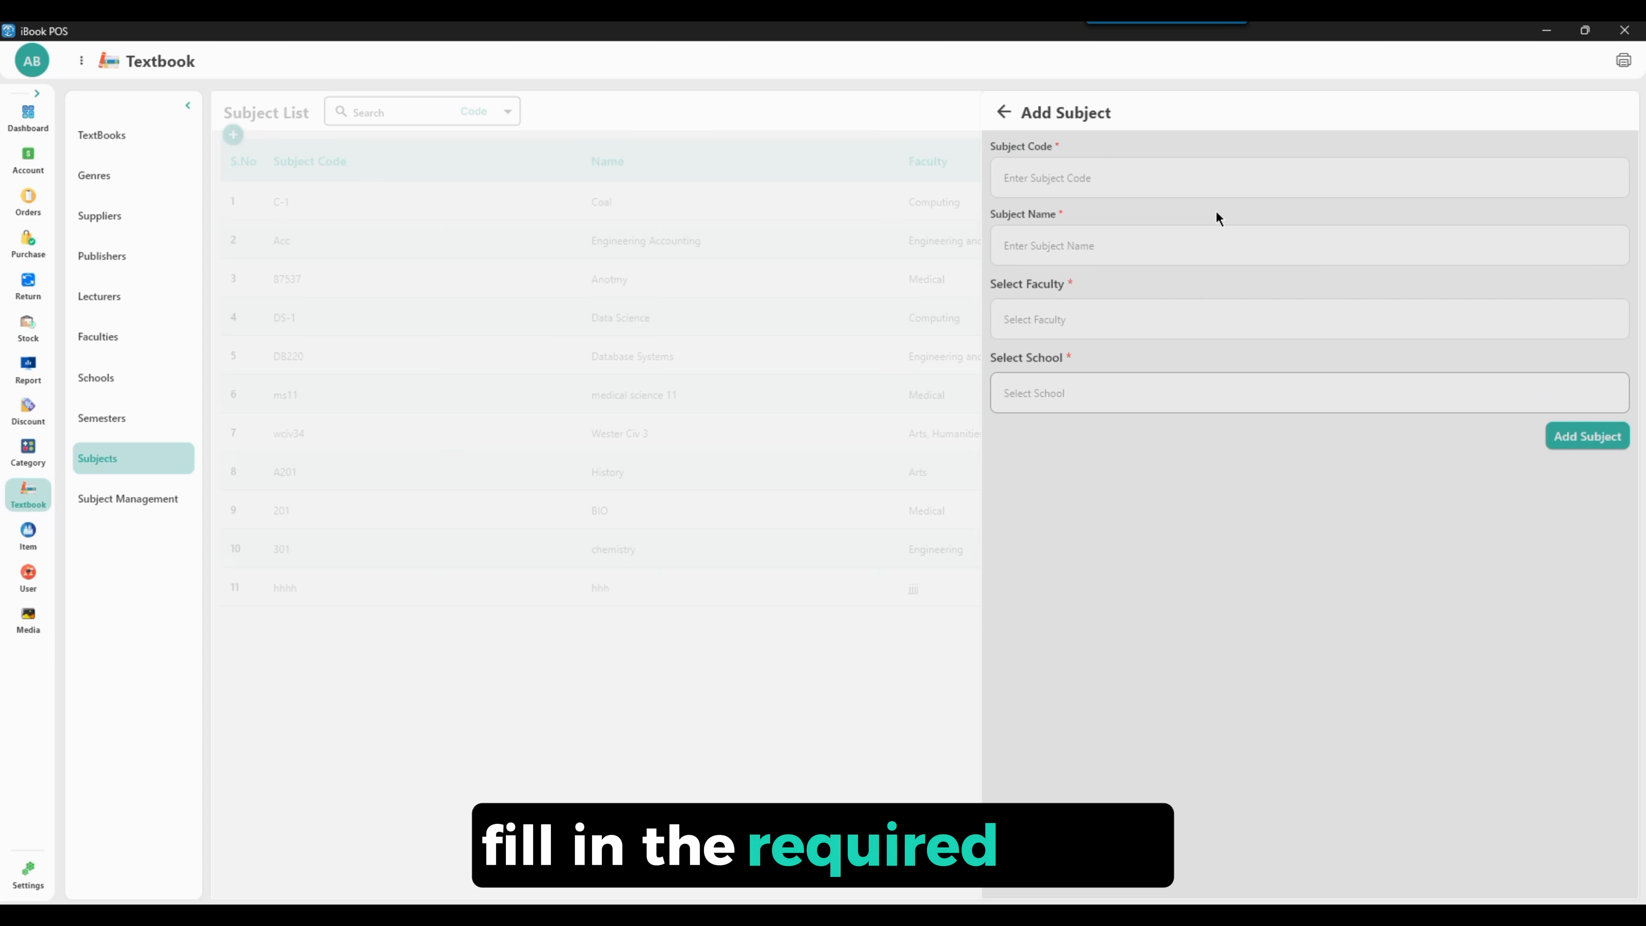
text(ph-778)
click(1120, 243)
text(ph43)
Select faculty pharmacists and school Medical Sciences, then add the subject
click(1109, 319)
click(1101, 496)
click(1135, 393)
click(1063, 438)
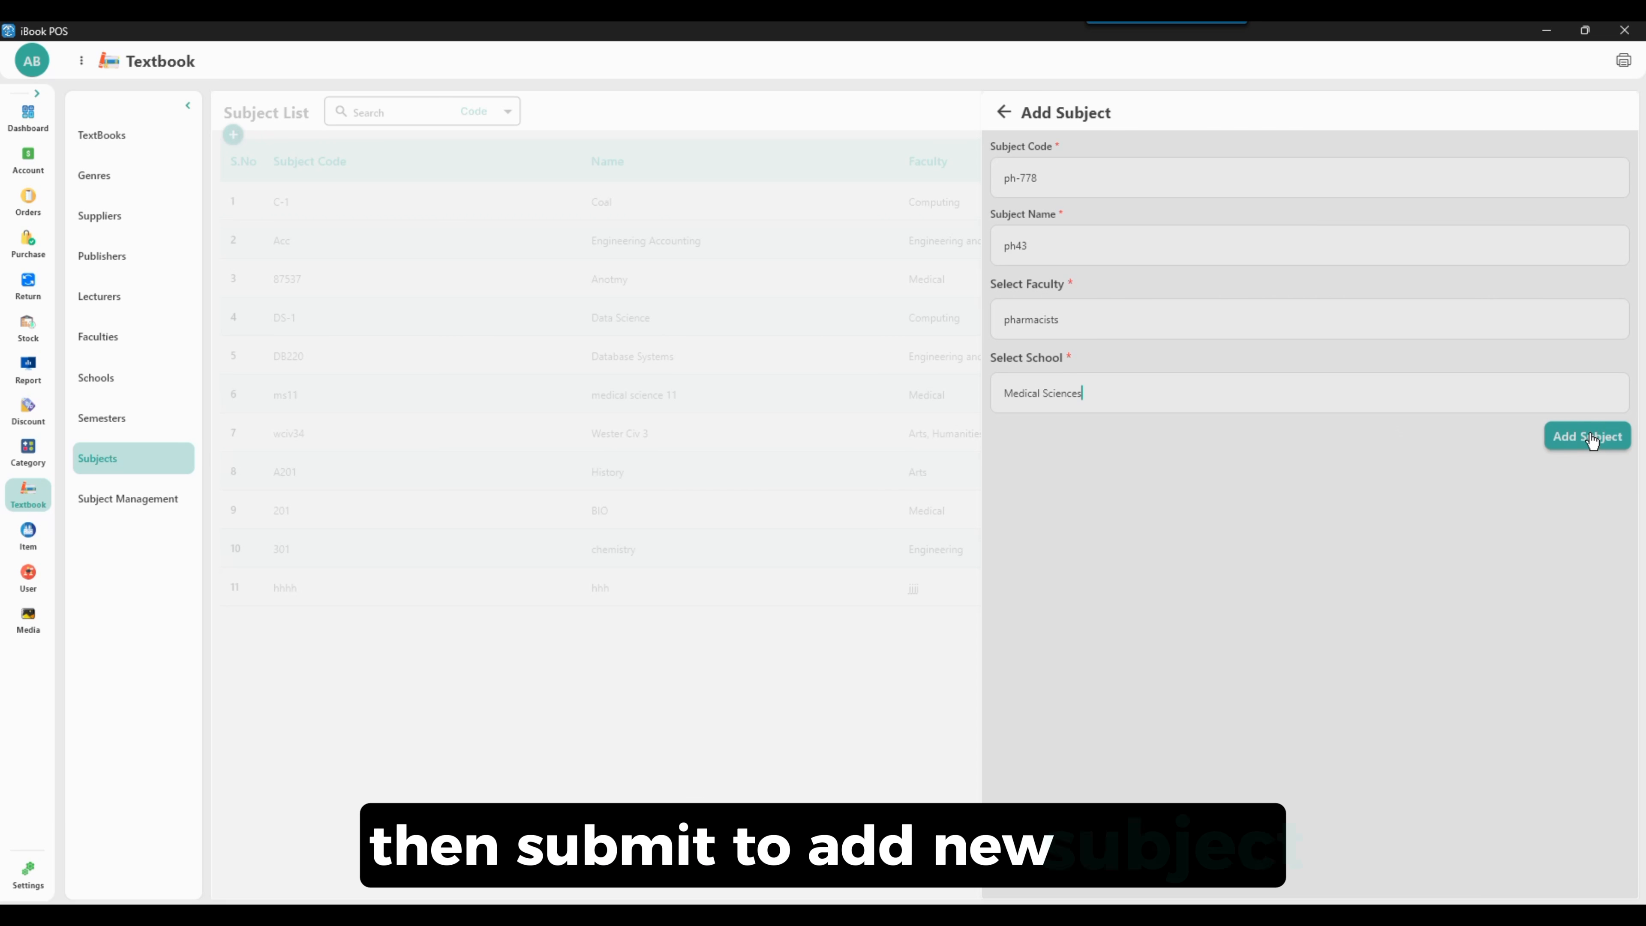
click(1589, 436)
Search subjects by code for ph, refresh the list, and view the ph-778 subject's details
text(ph)
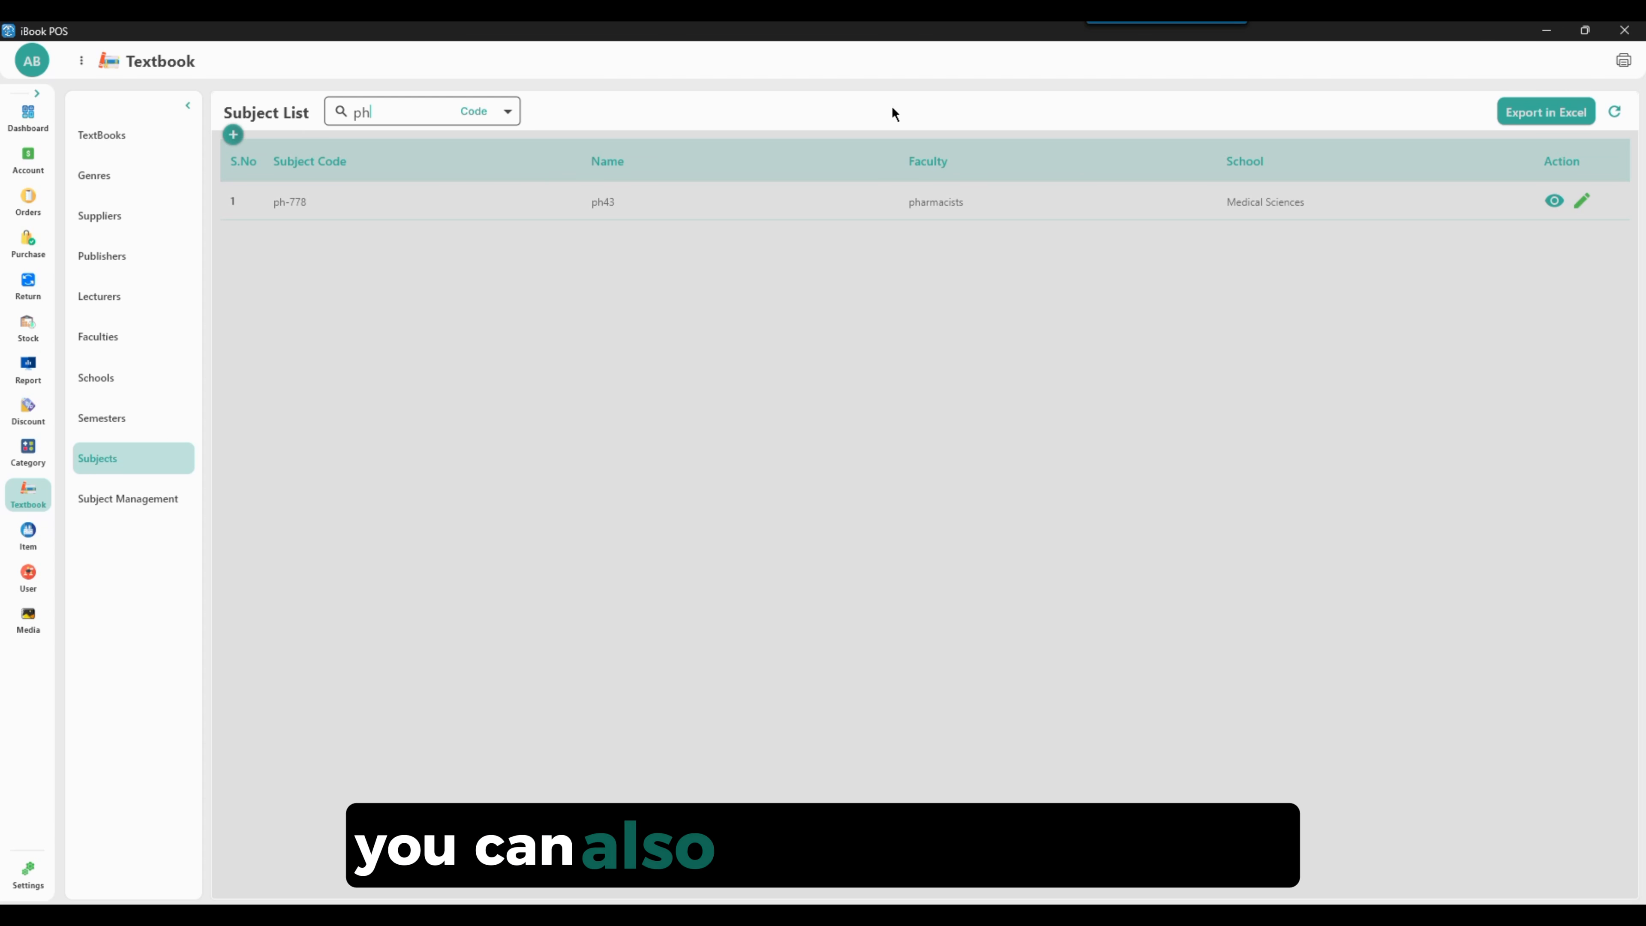
click(1620, 114)
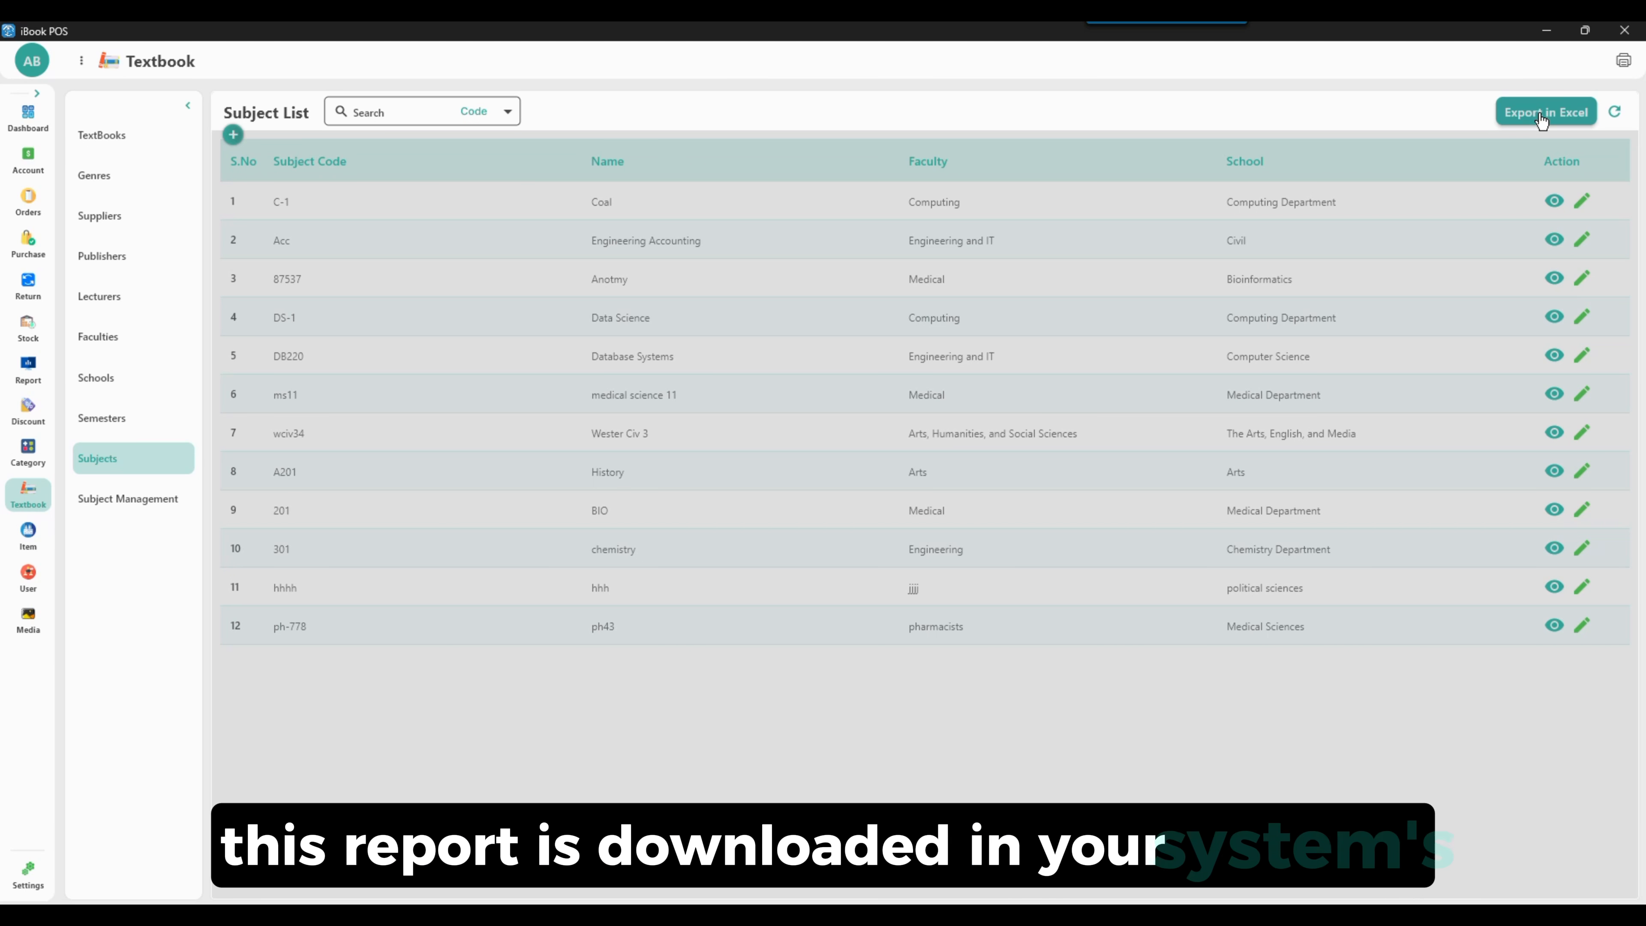
click(1553, 630)
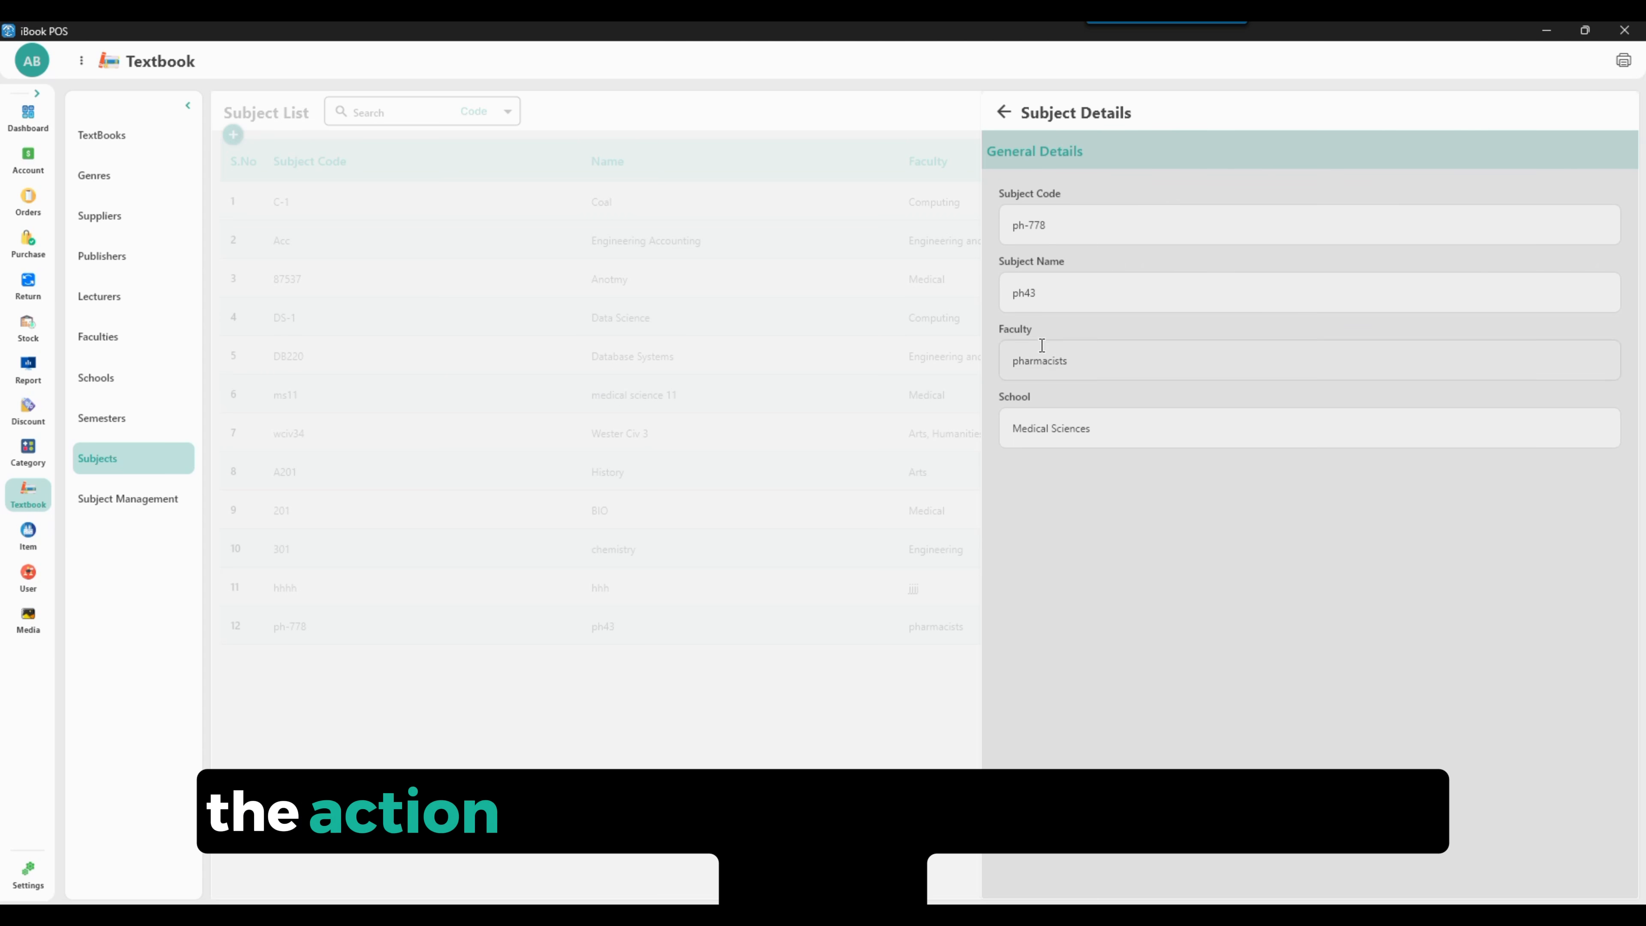
click(1003, 113)
click(1558, 626)
click(1003, 112)
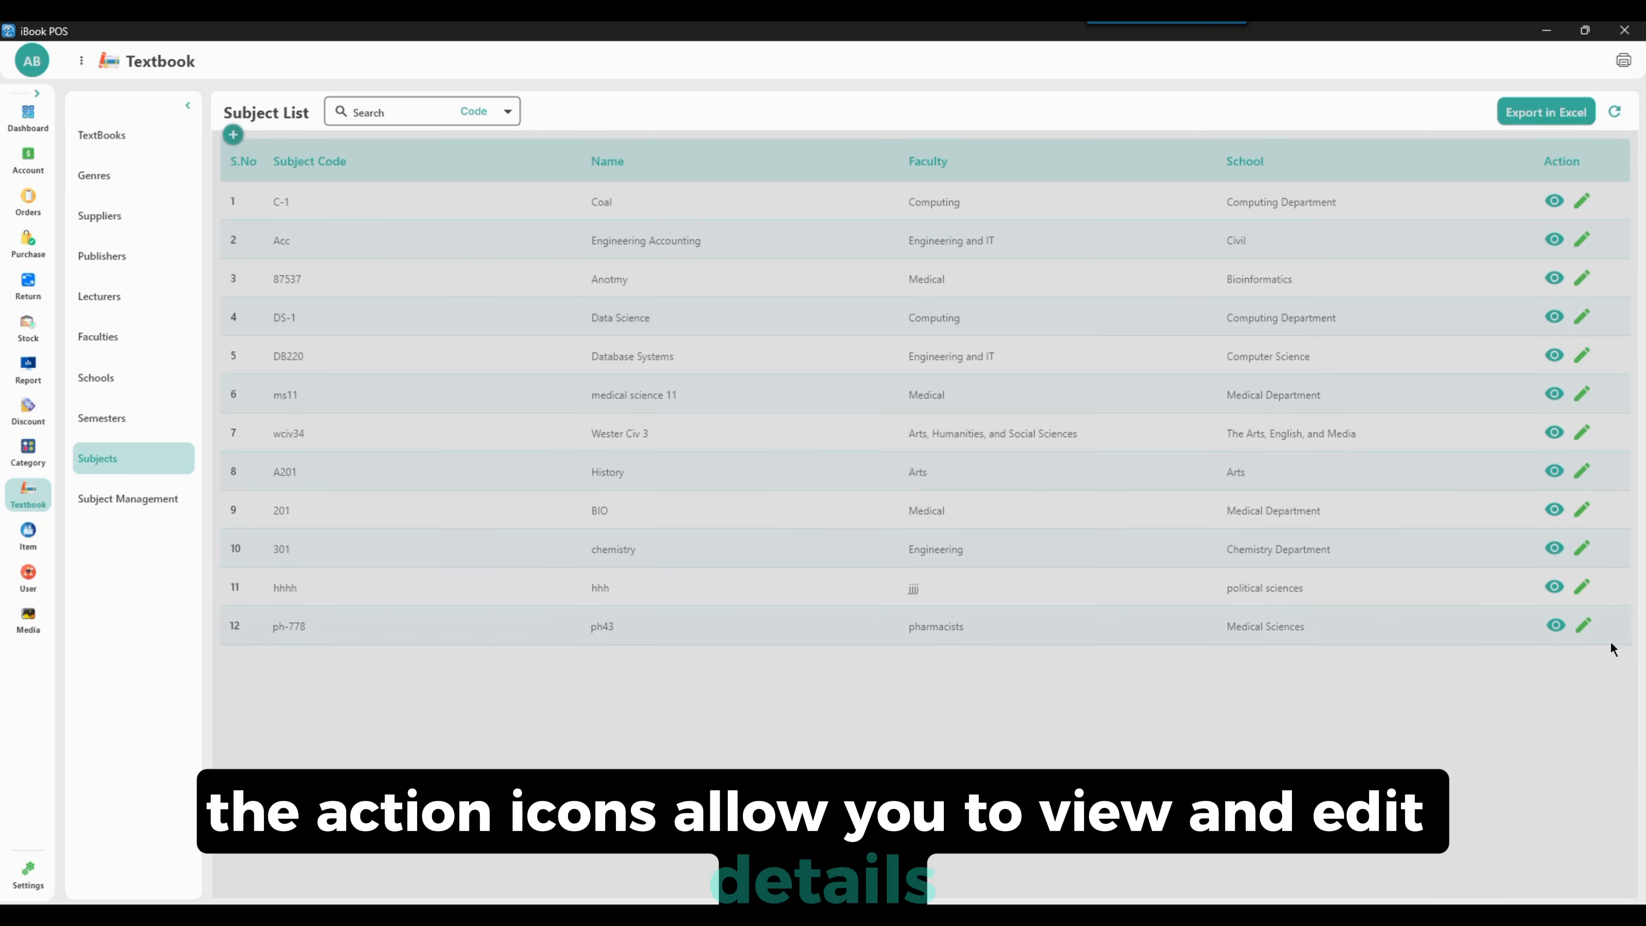
Rename the ph-778 subject to ph433 and update it
click(1584, 626)
click(1065, 292)
text(3)
click(1585, 489)
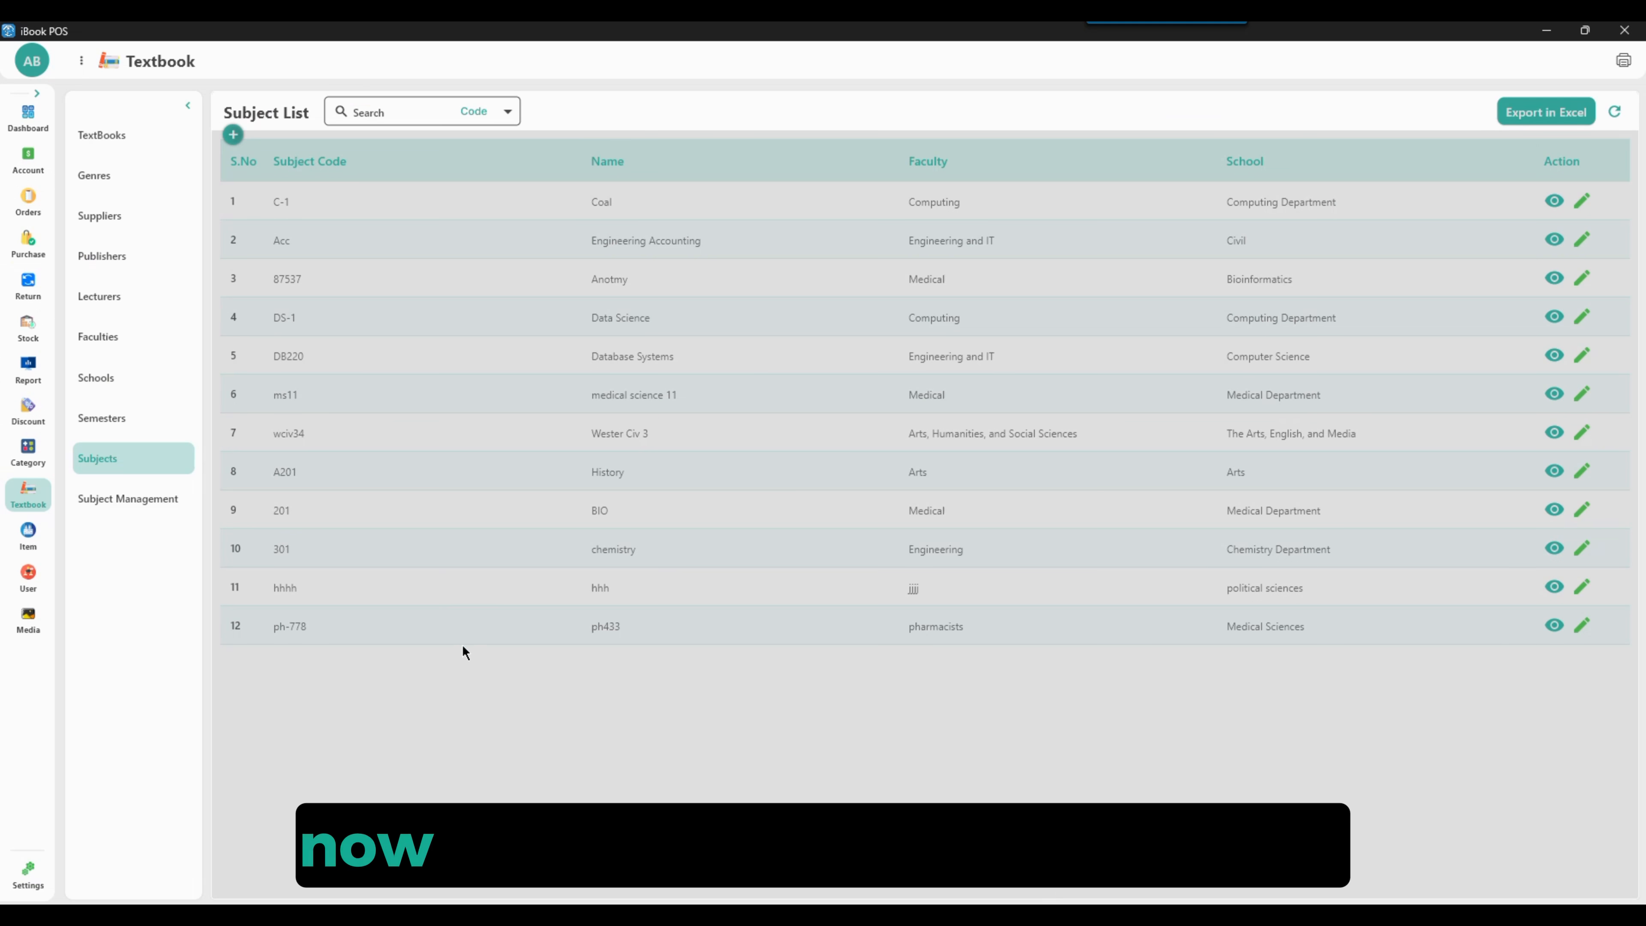
Open Subject Management and filter the entries to show subjects for all semesters
click(147, 508)
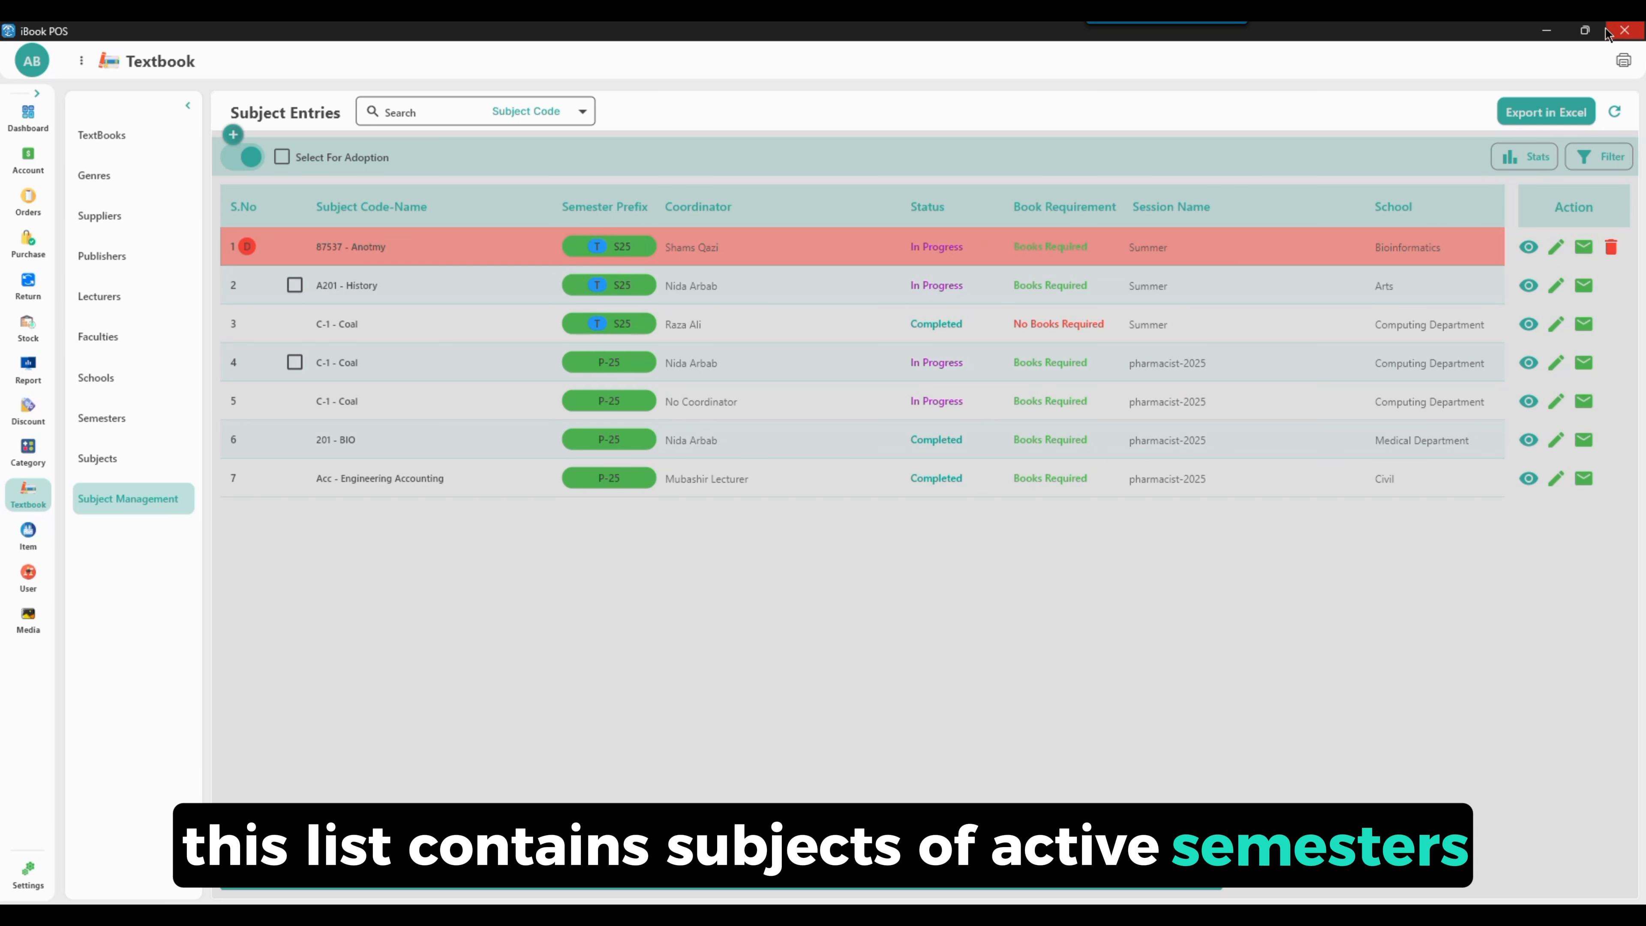
click(1574, 159)
click(1167, 155)
click(1168, 218)
click(1241, 217)
click(1320, 218)
click(1574, 378)
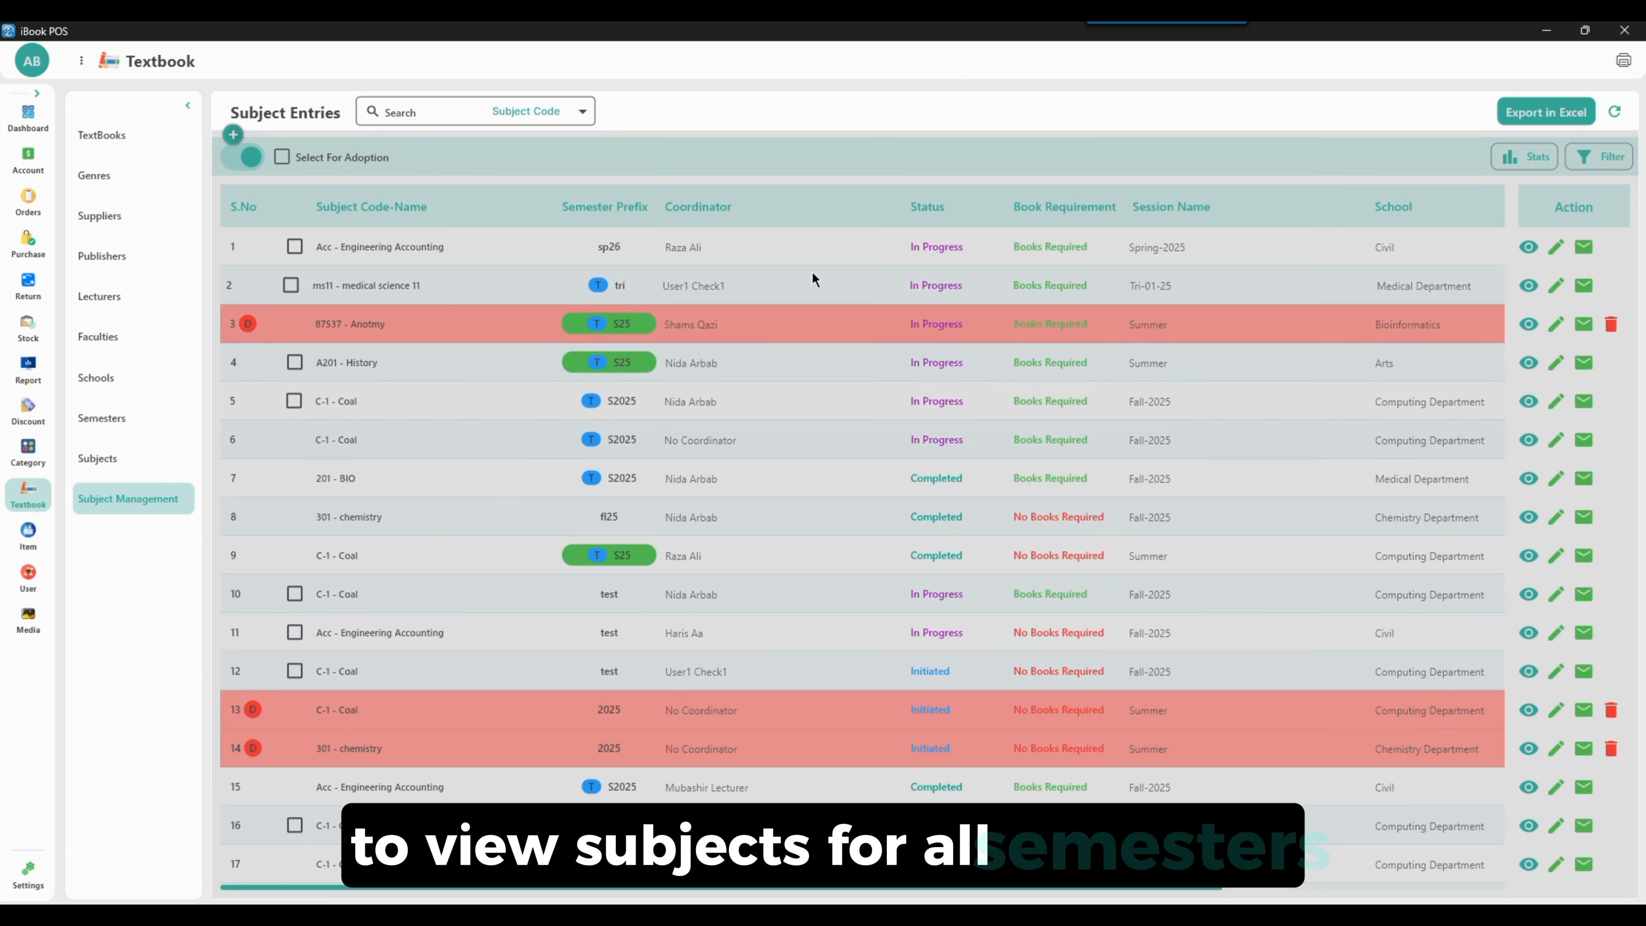
Start a new subject entry for subject ph-778 - ph433 in semester 2025 - P-25
click(233, 134)
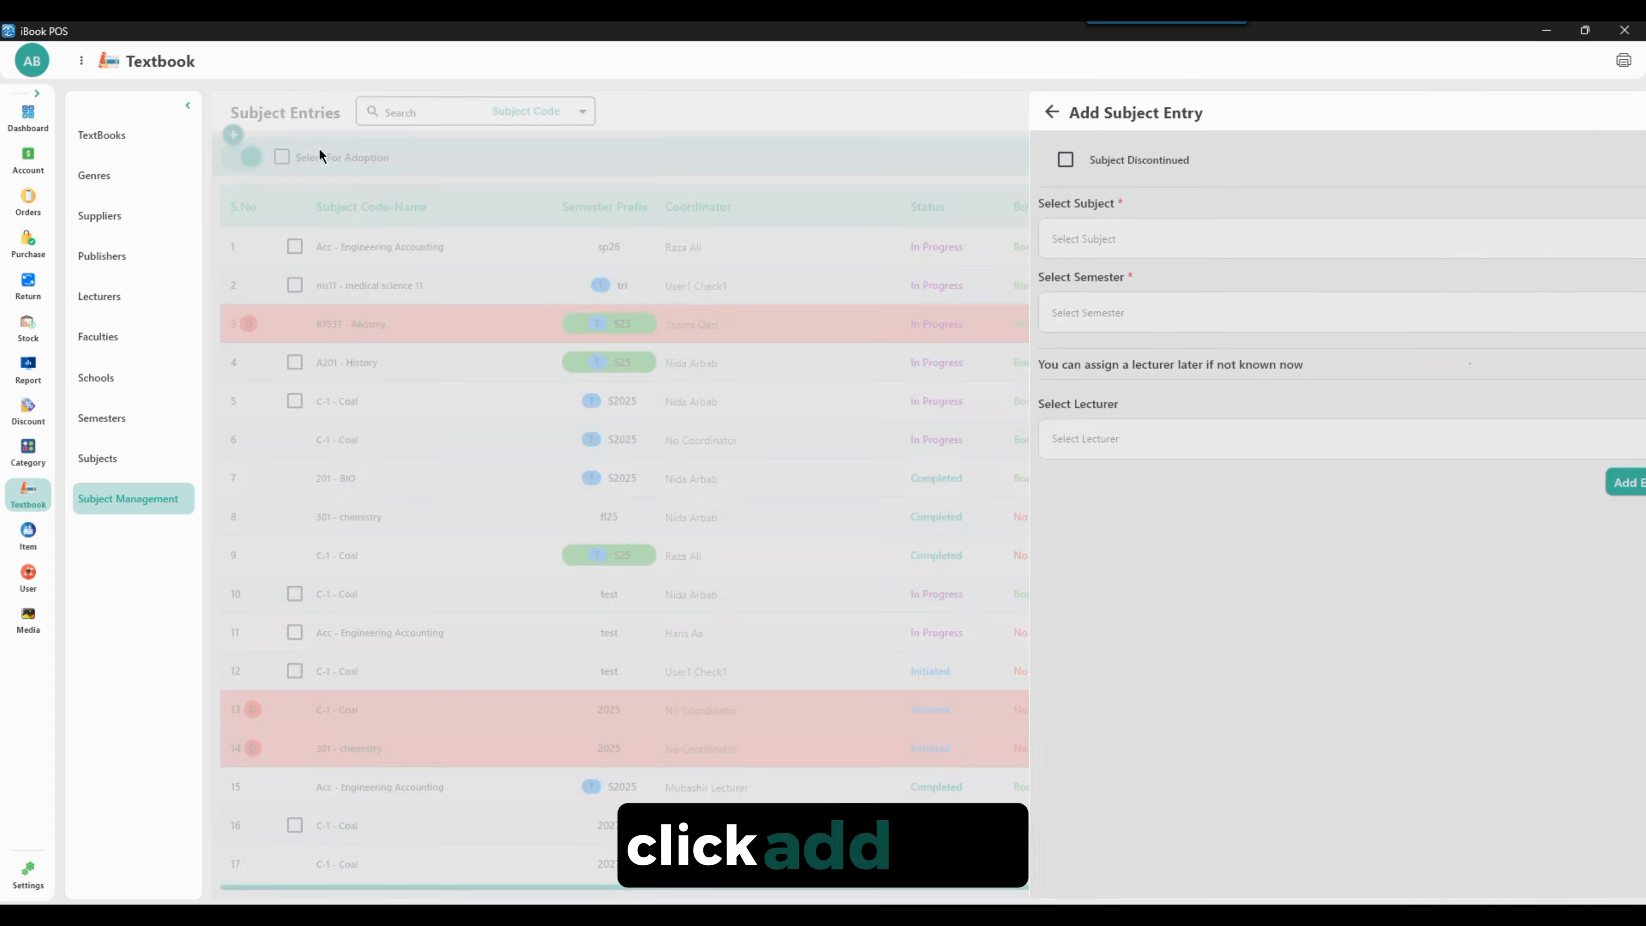
click(1010, 235)
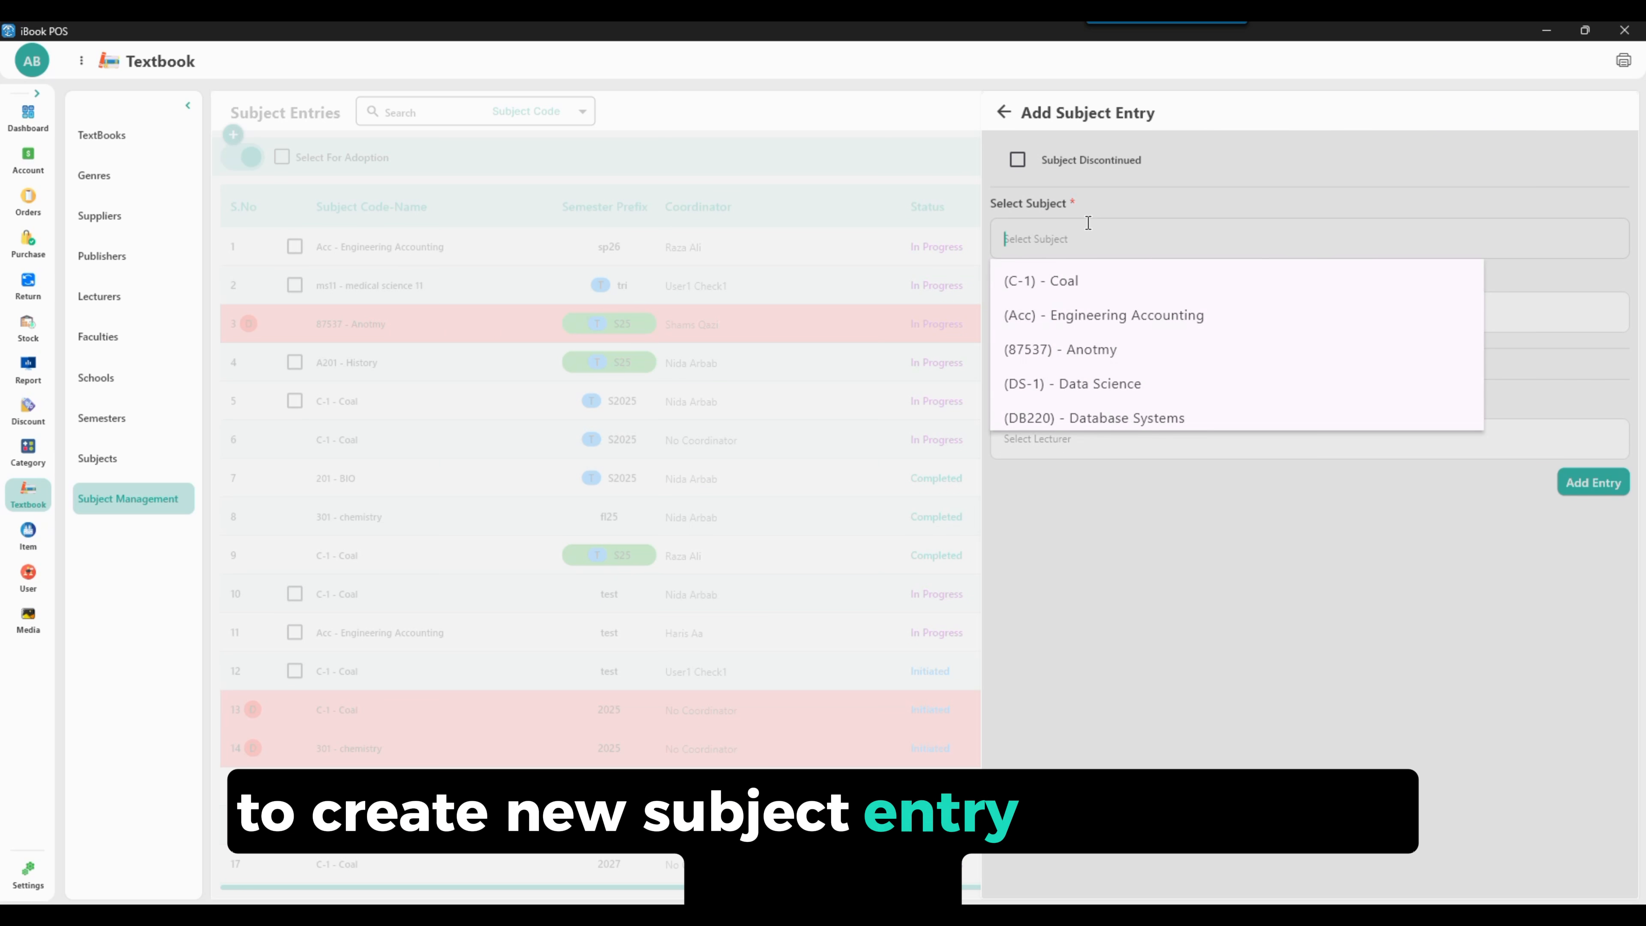
scroll(1102, 350, down, 3)
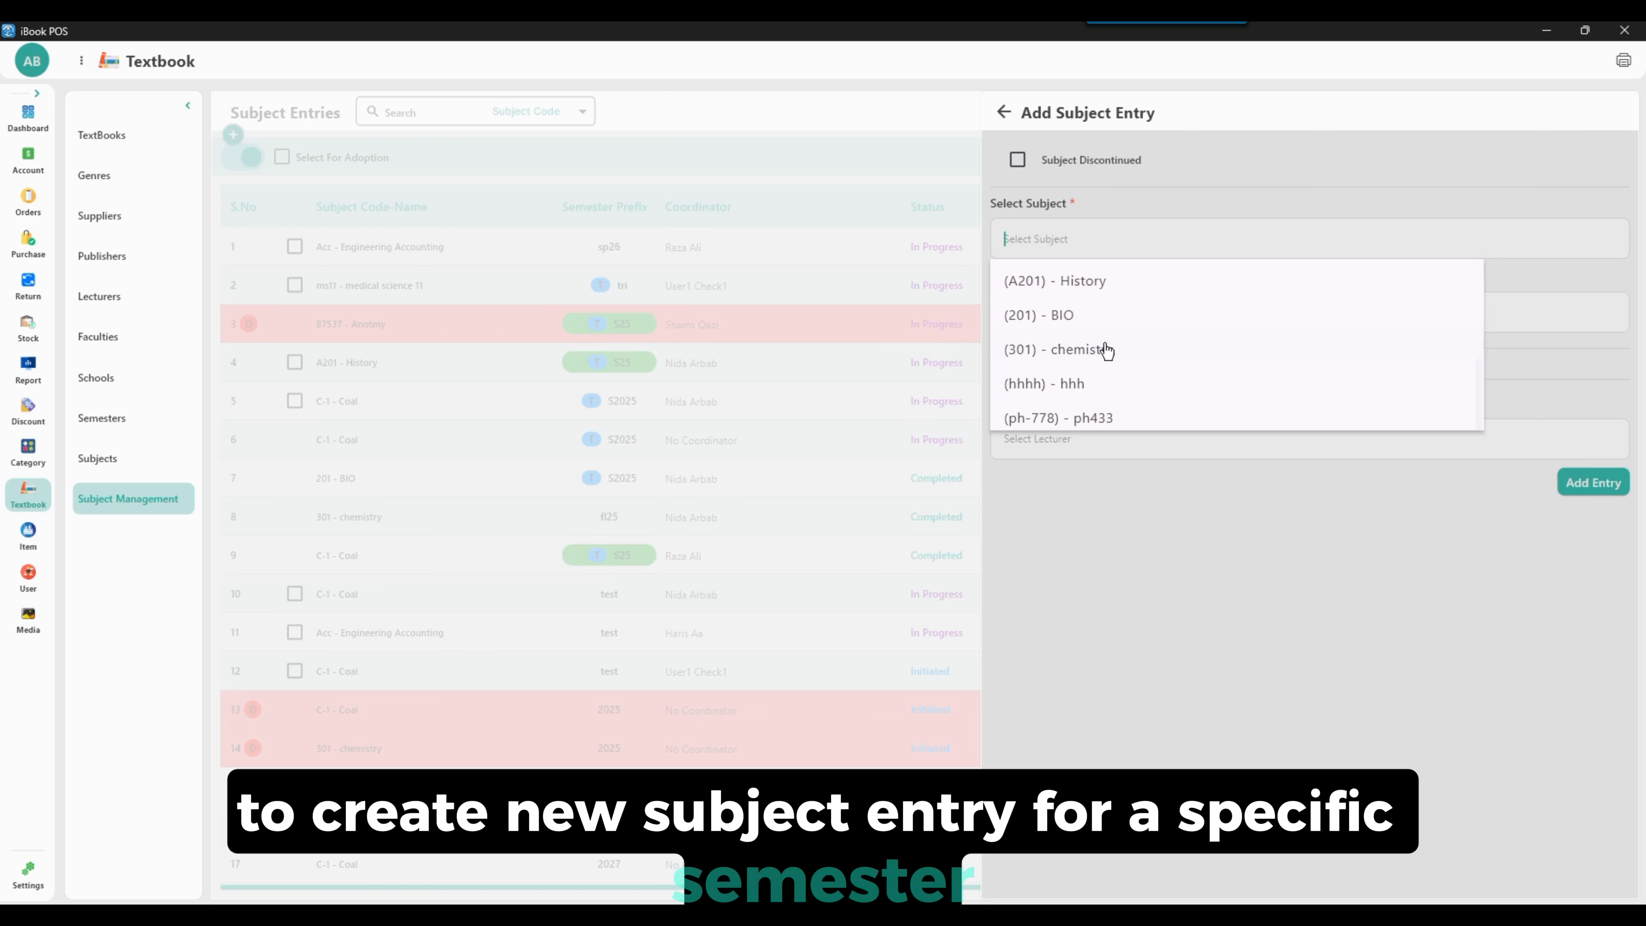
click(1119, 421)
click(1105, 299)
scroll(1098, 407, down, 5)
click(1081, 485)
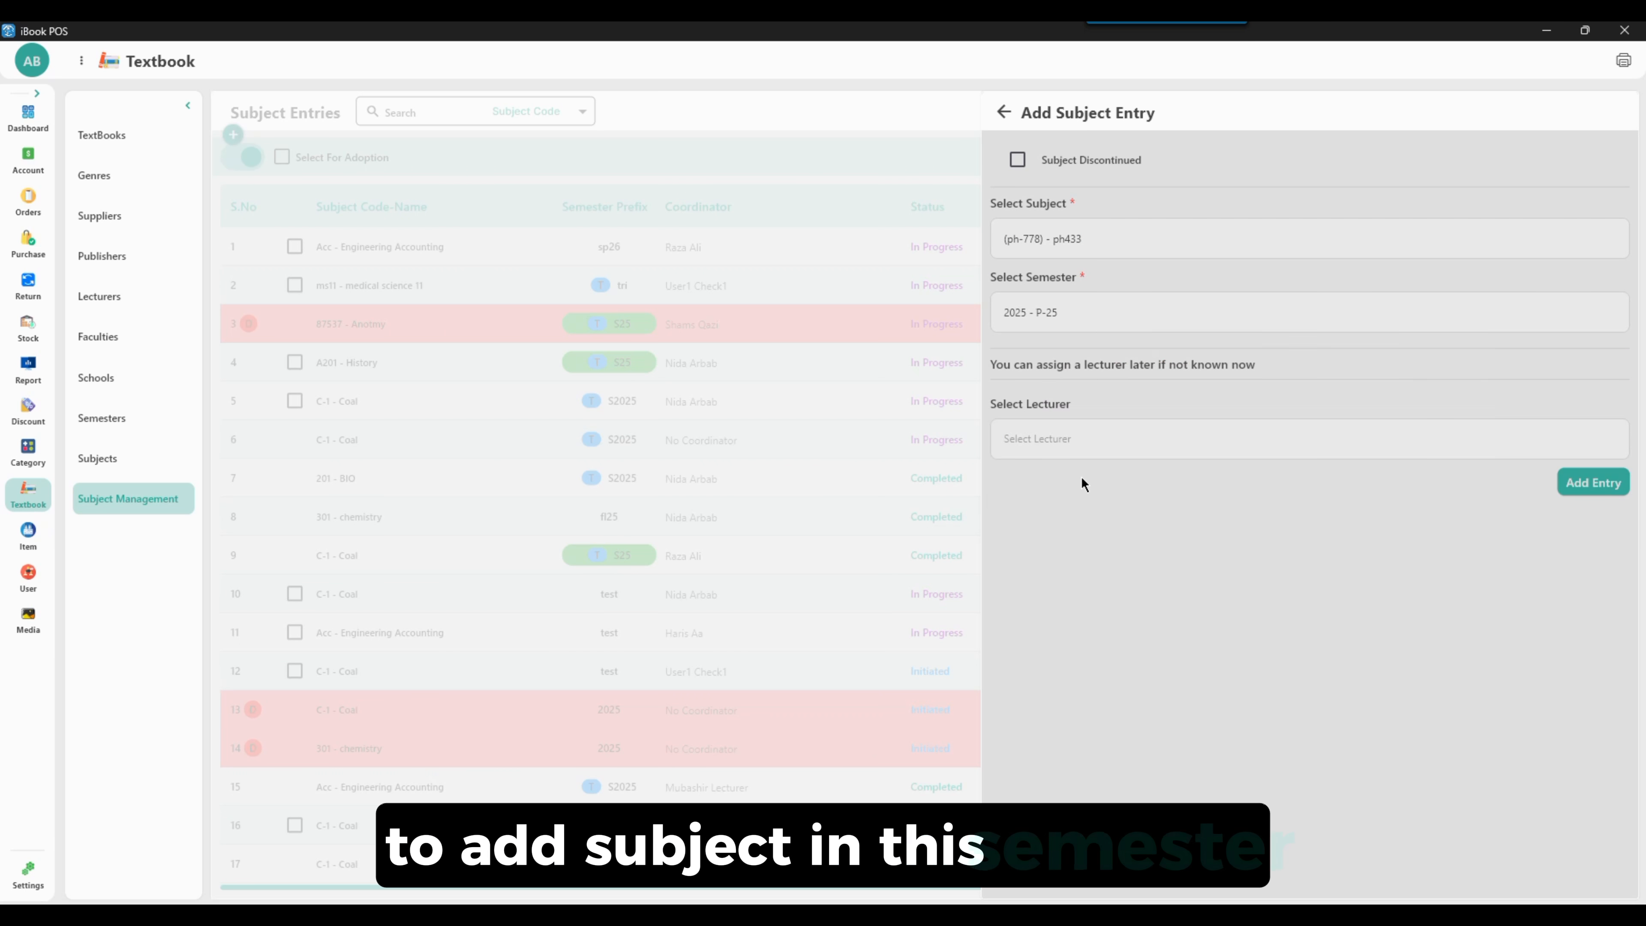
Assign a lecturer to the entry, add it, and scroll through the entries list
click(1091, 438)
scroll(1231, 545, down, 3)
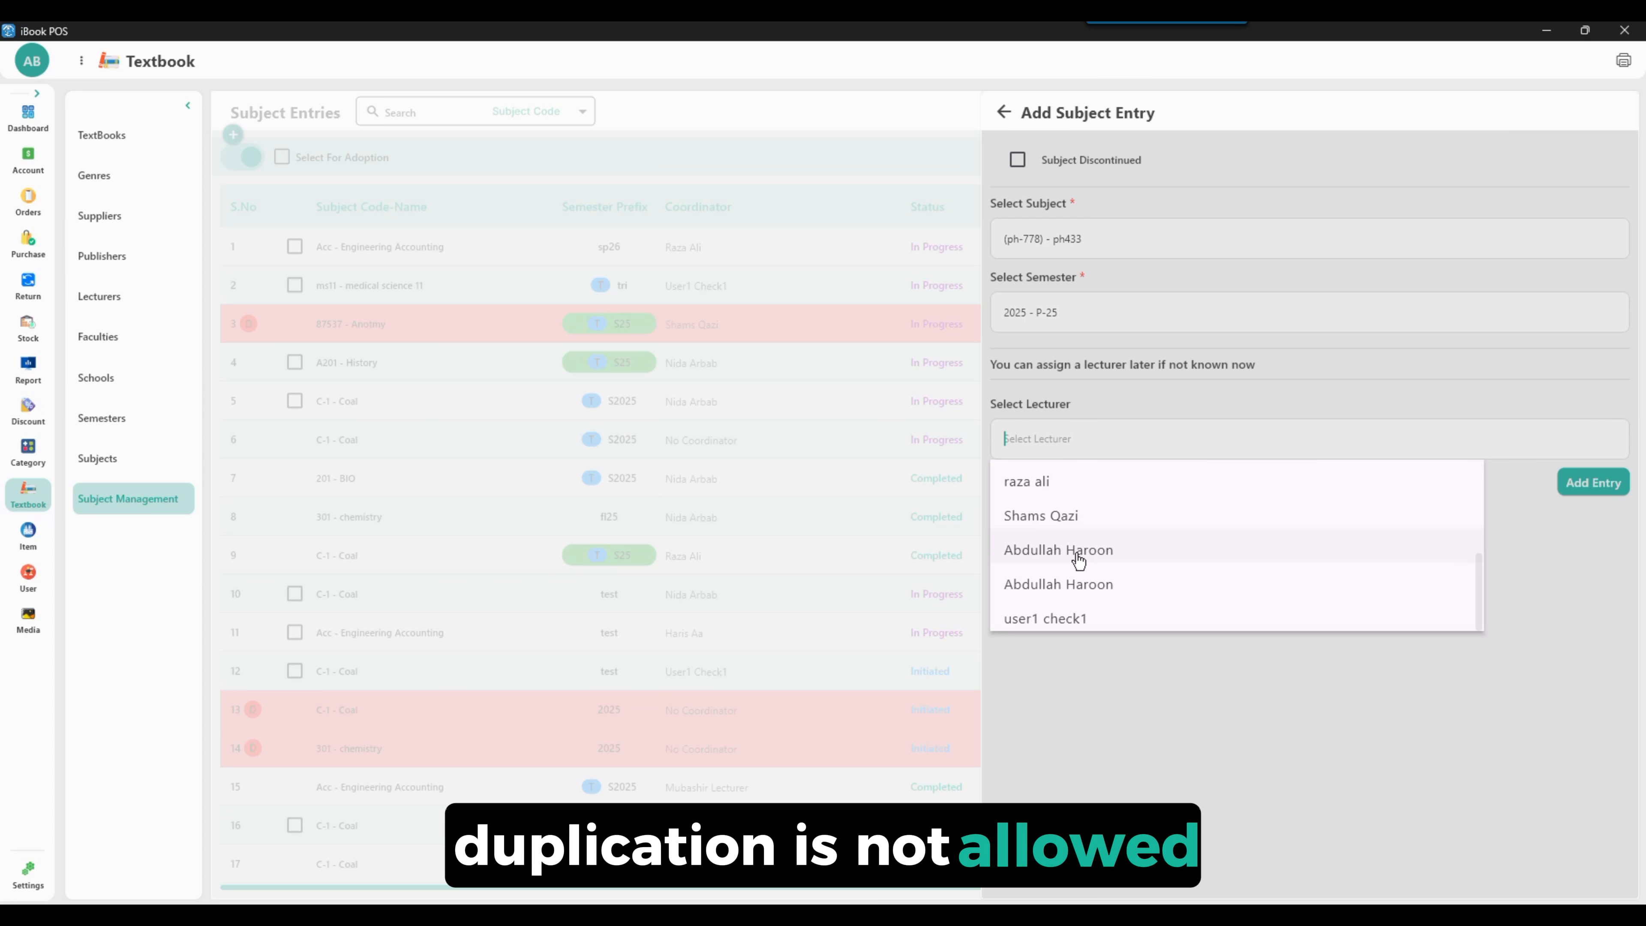
scroll(1043, 515, up, 3)
click(1071, 479)
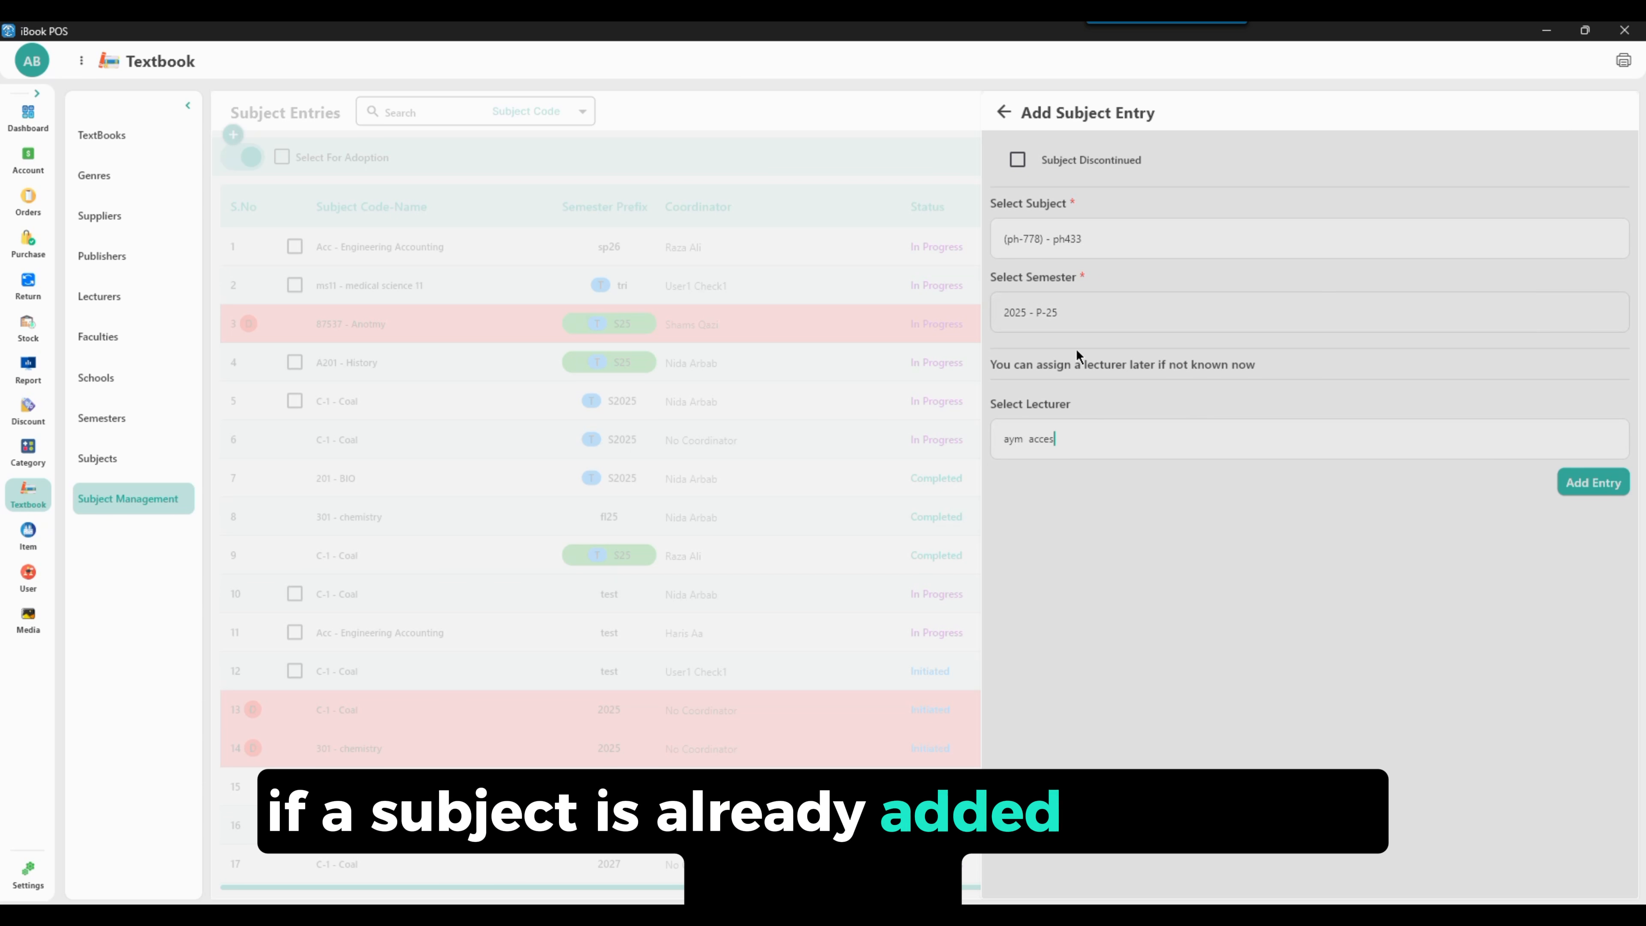
click(1576, 488)
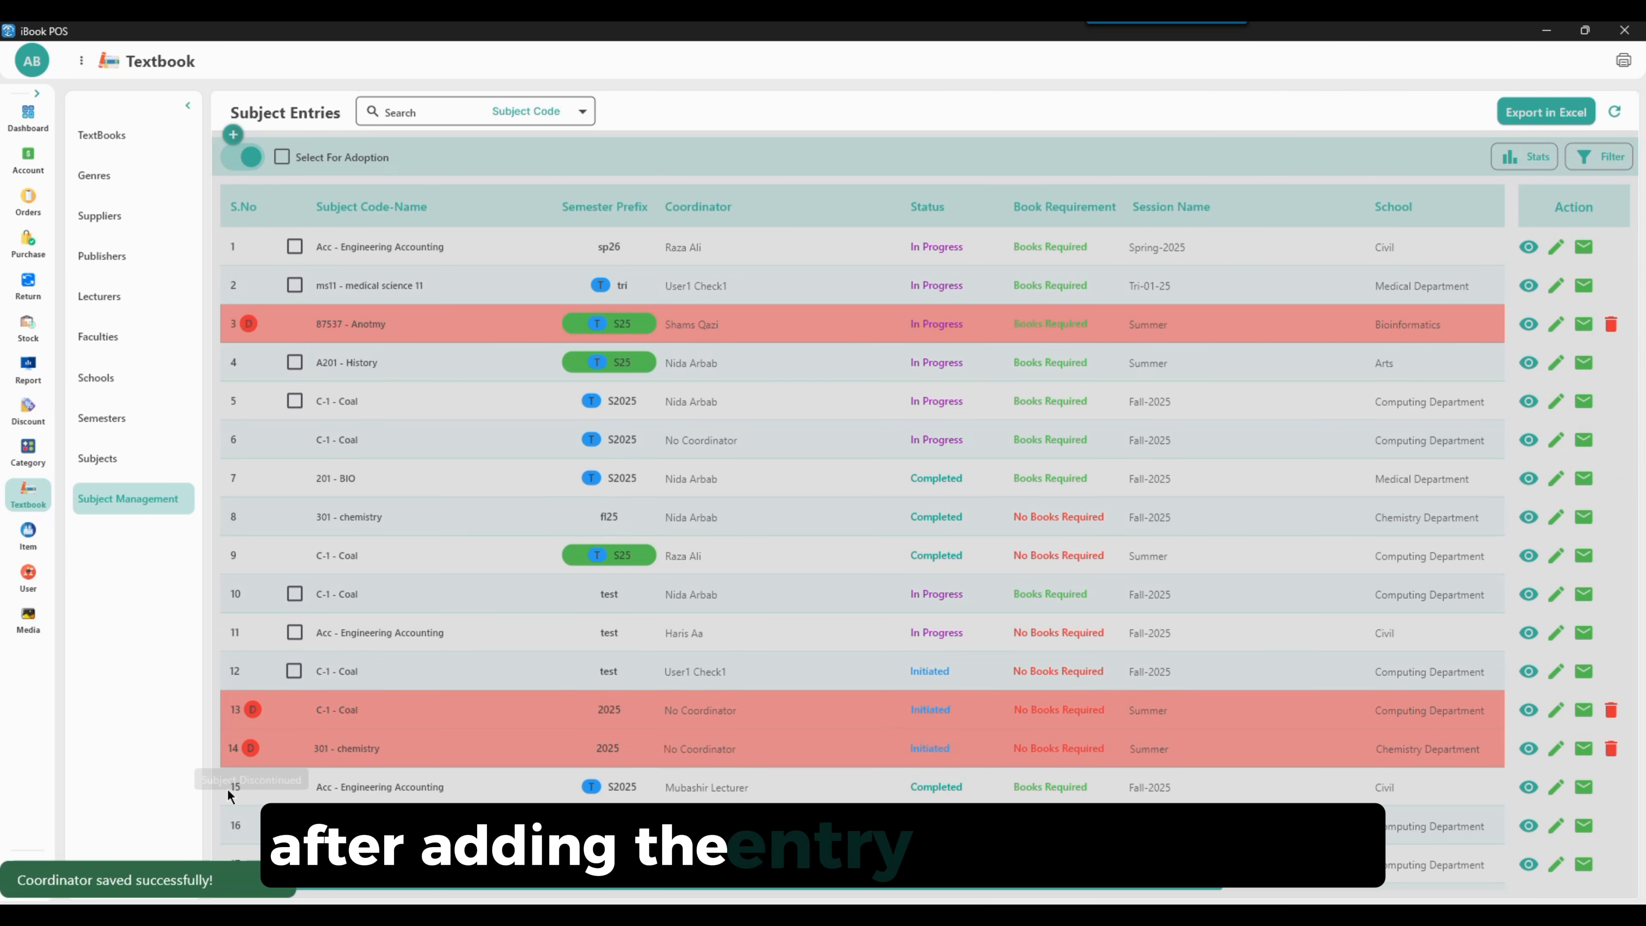
scroll(652, 598, down, 10)
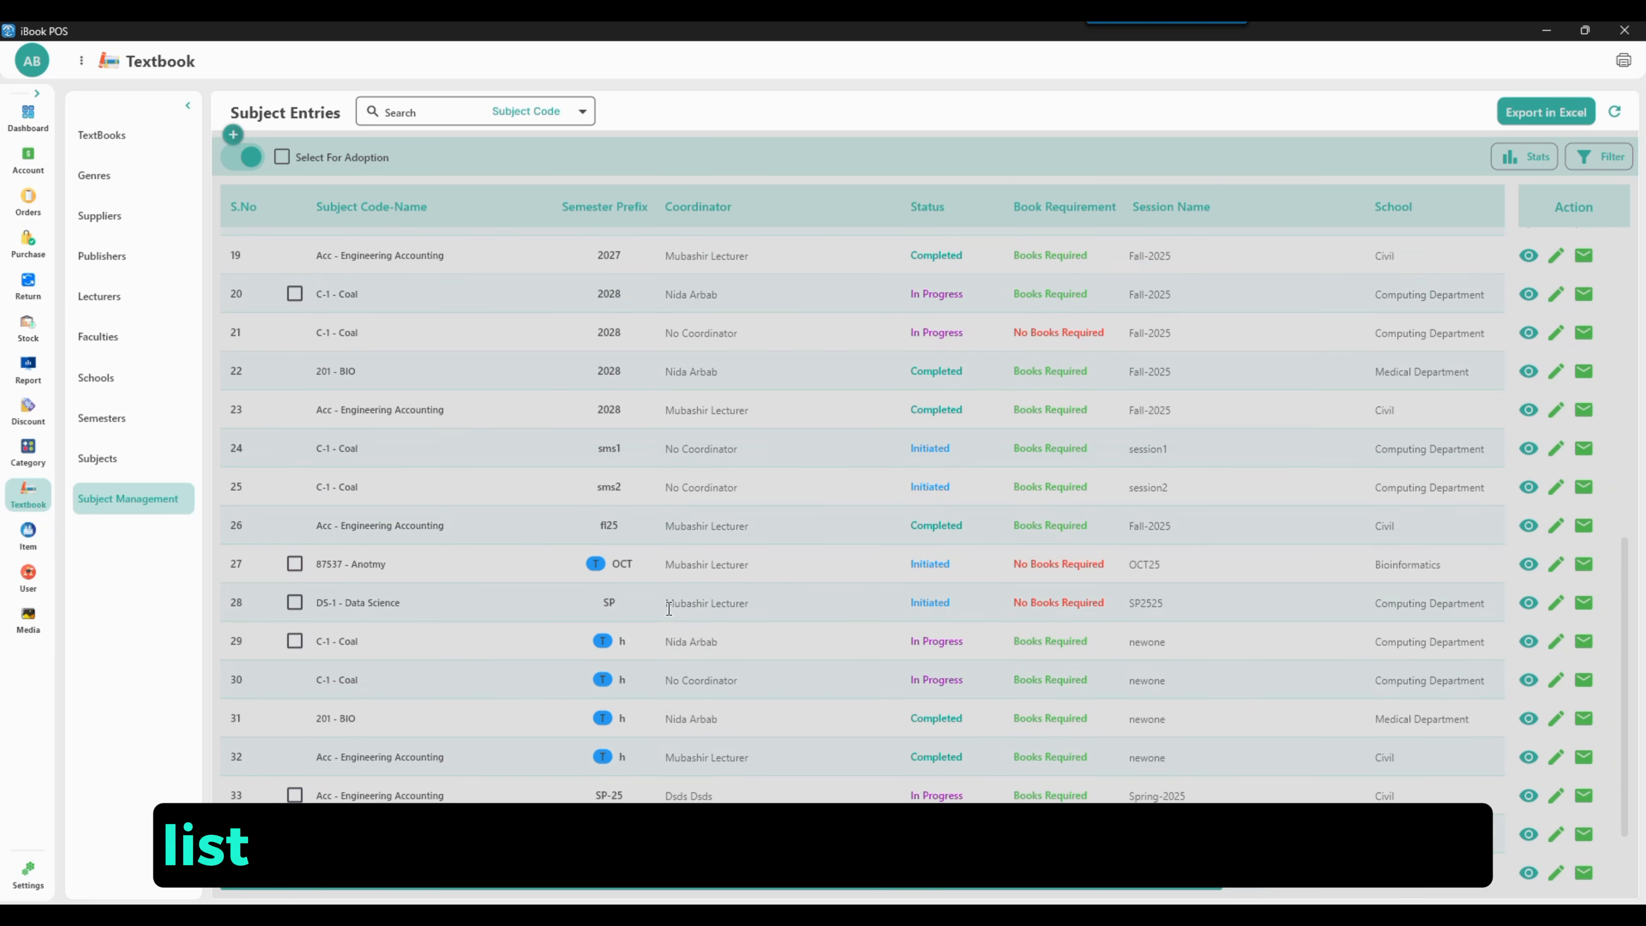
Reselect aym as the coordinator of the ph433 entry in semester 2025 - P-25
scroll(648, 706, down, 2)
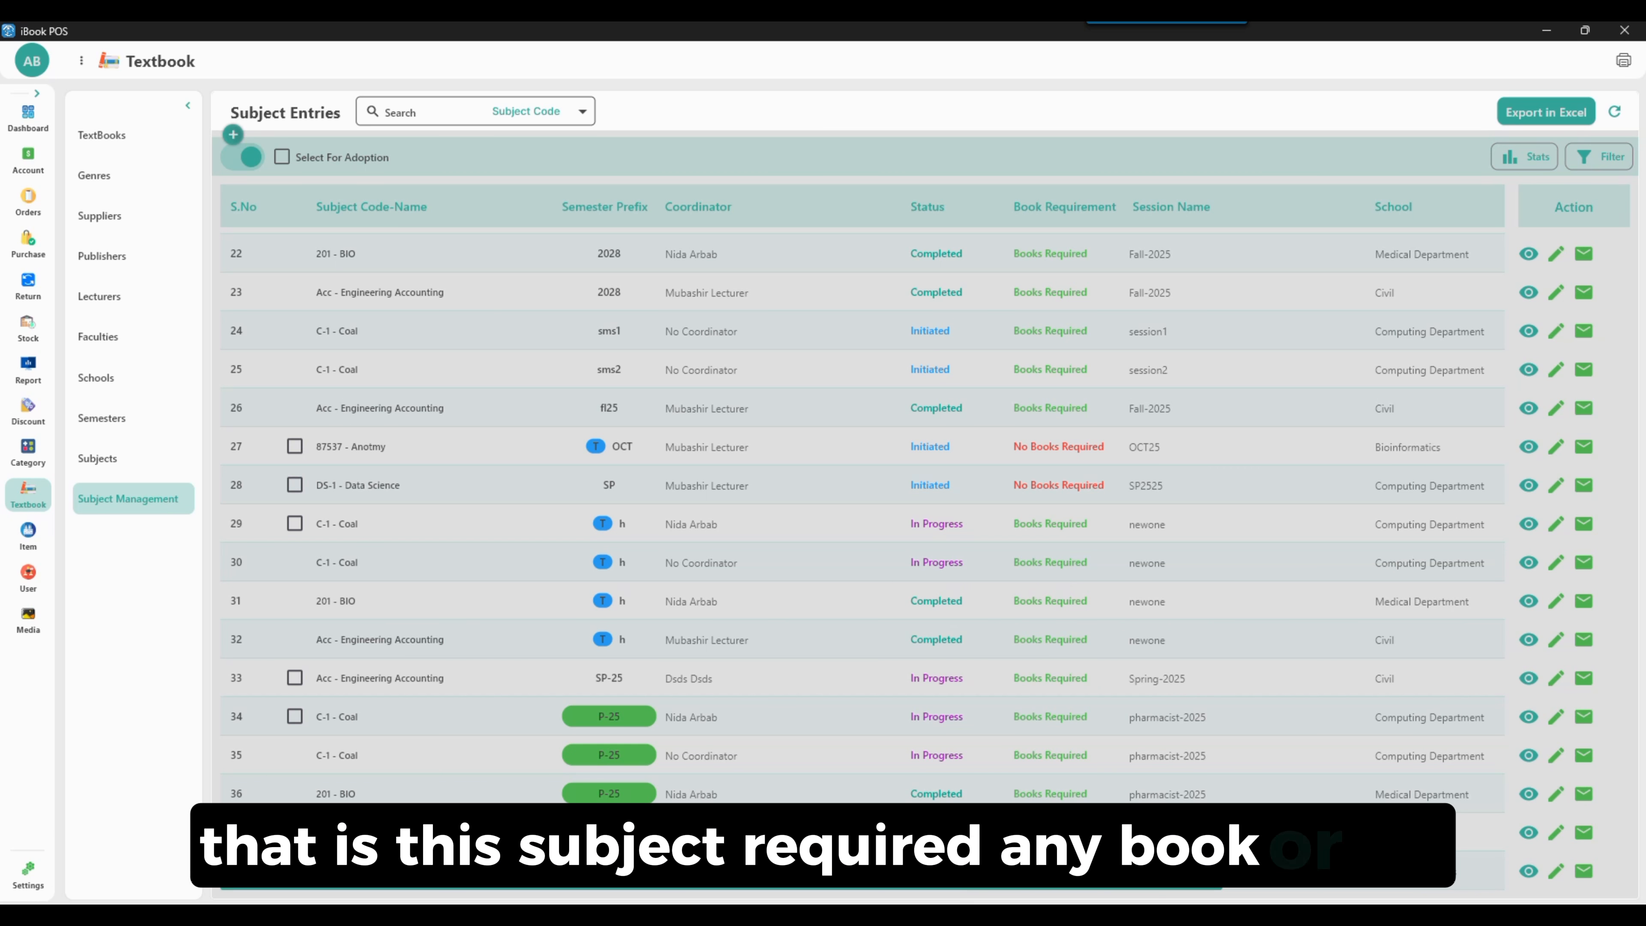
scroll(440, 672, up, 8)
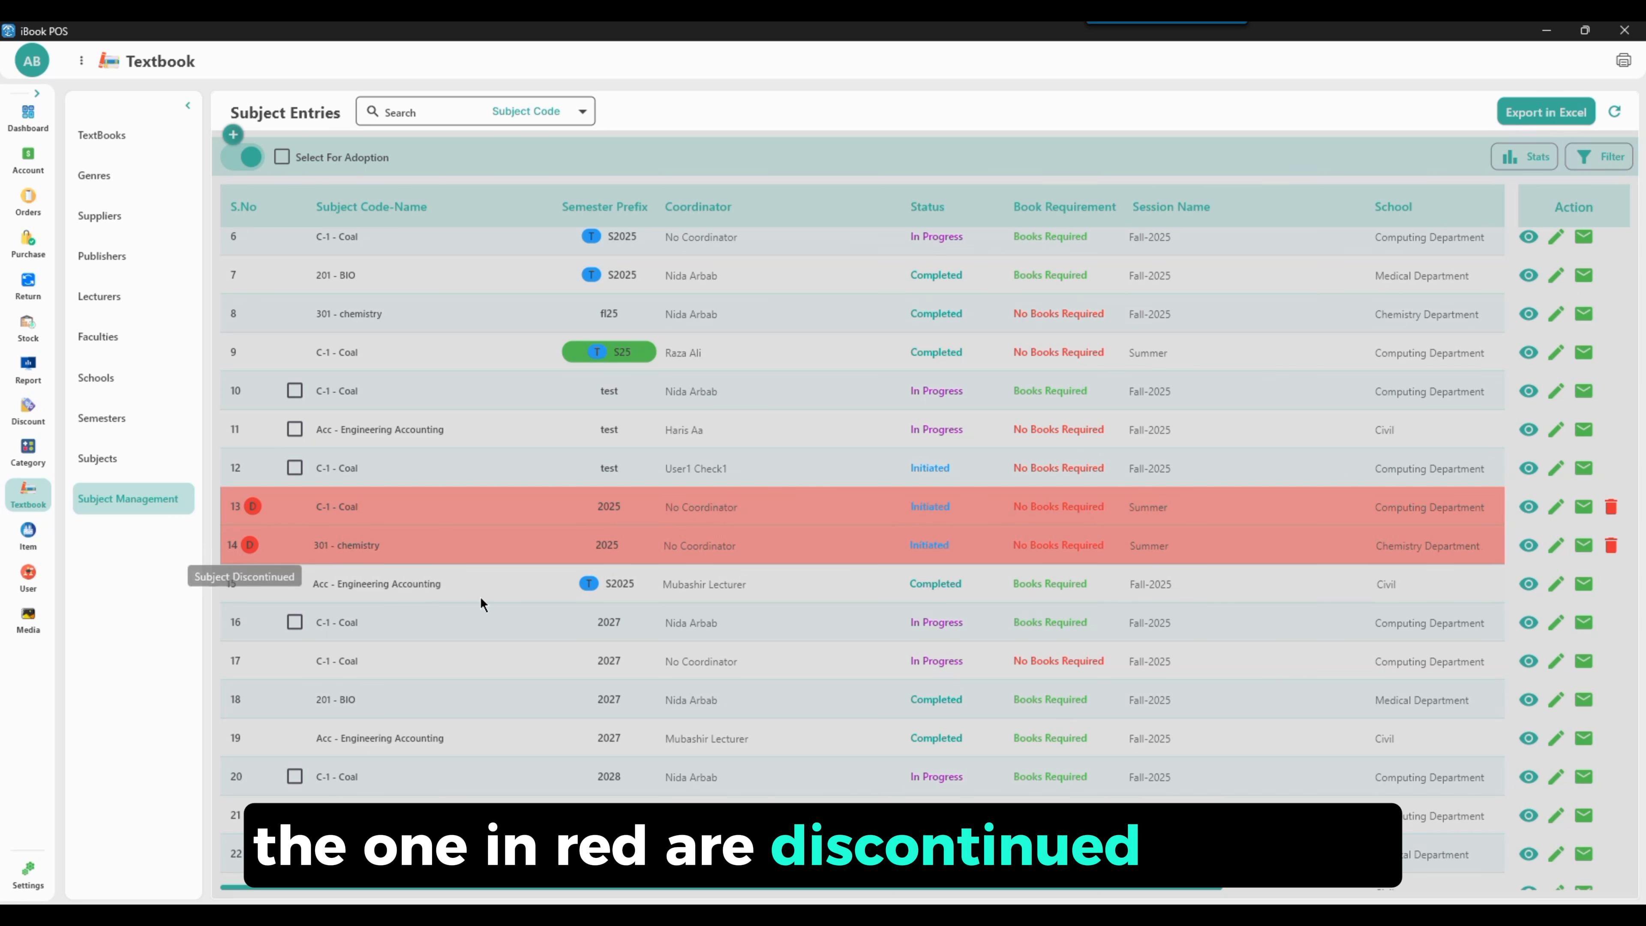
scroll(1024, 562, down, 2)
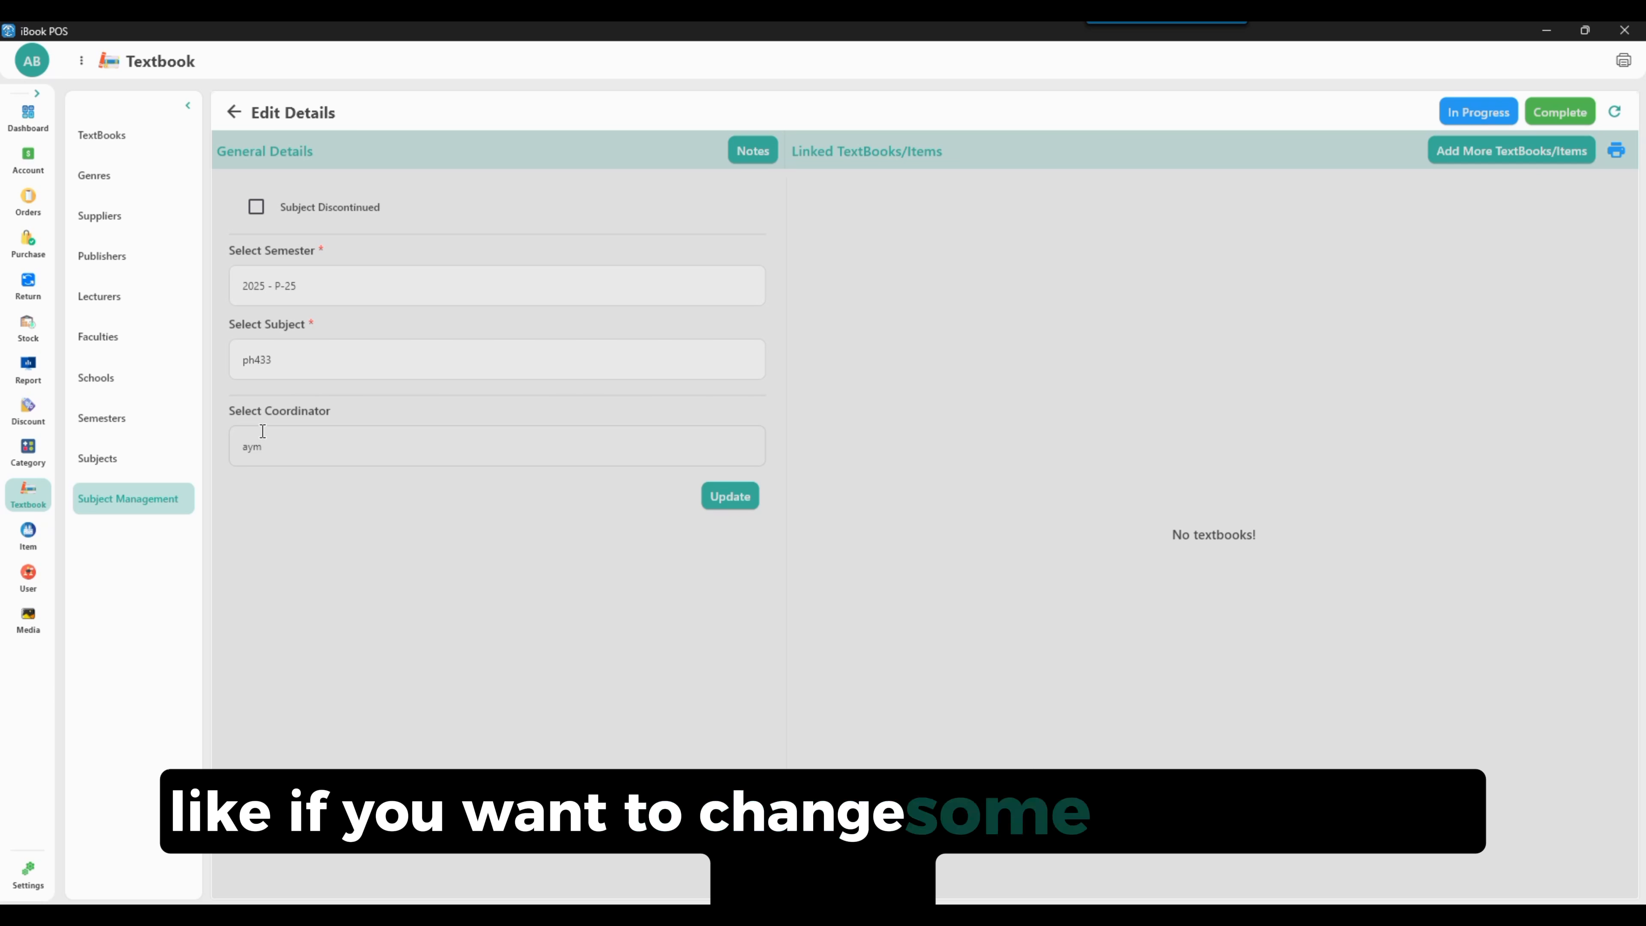
click(285, 458)
key(BackSpace)
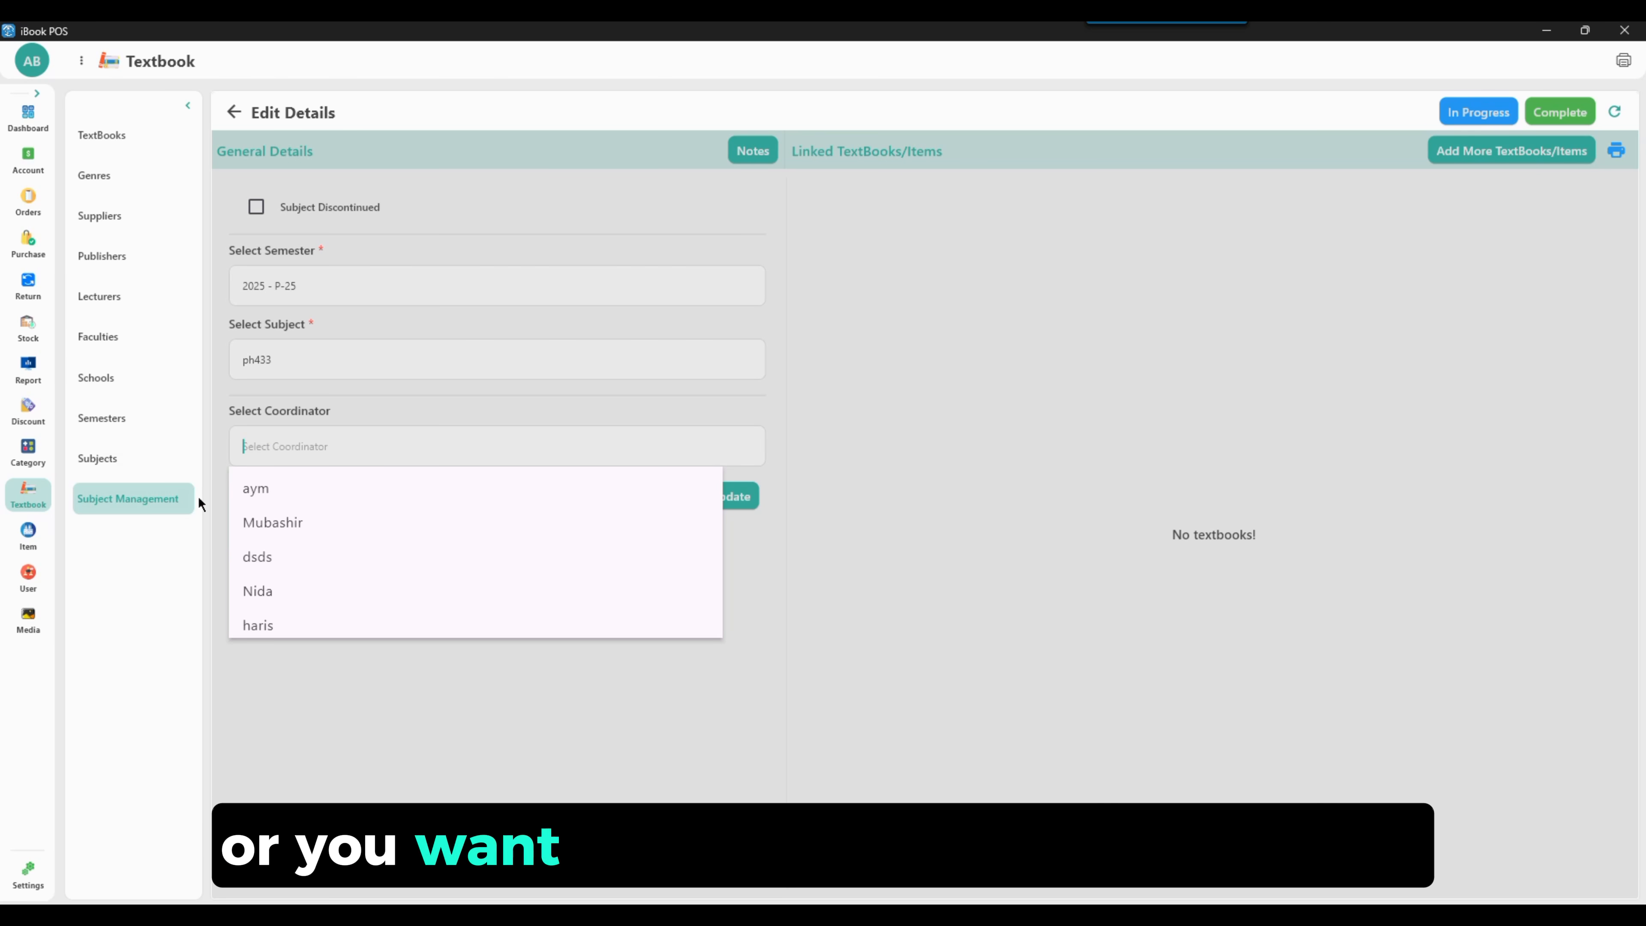
scroll(311, 508, down, 3)
scroll(324, 508, up, 3)
click(311, 491)
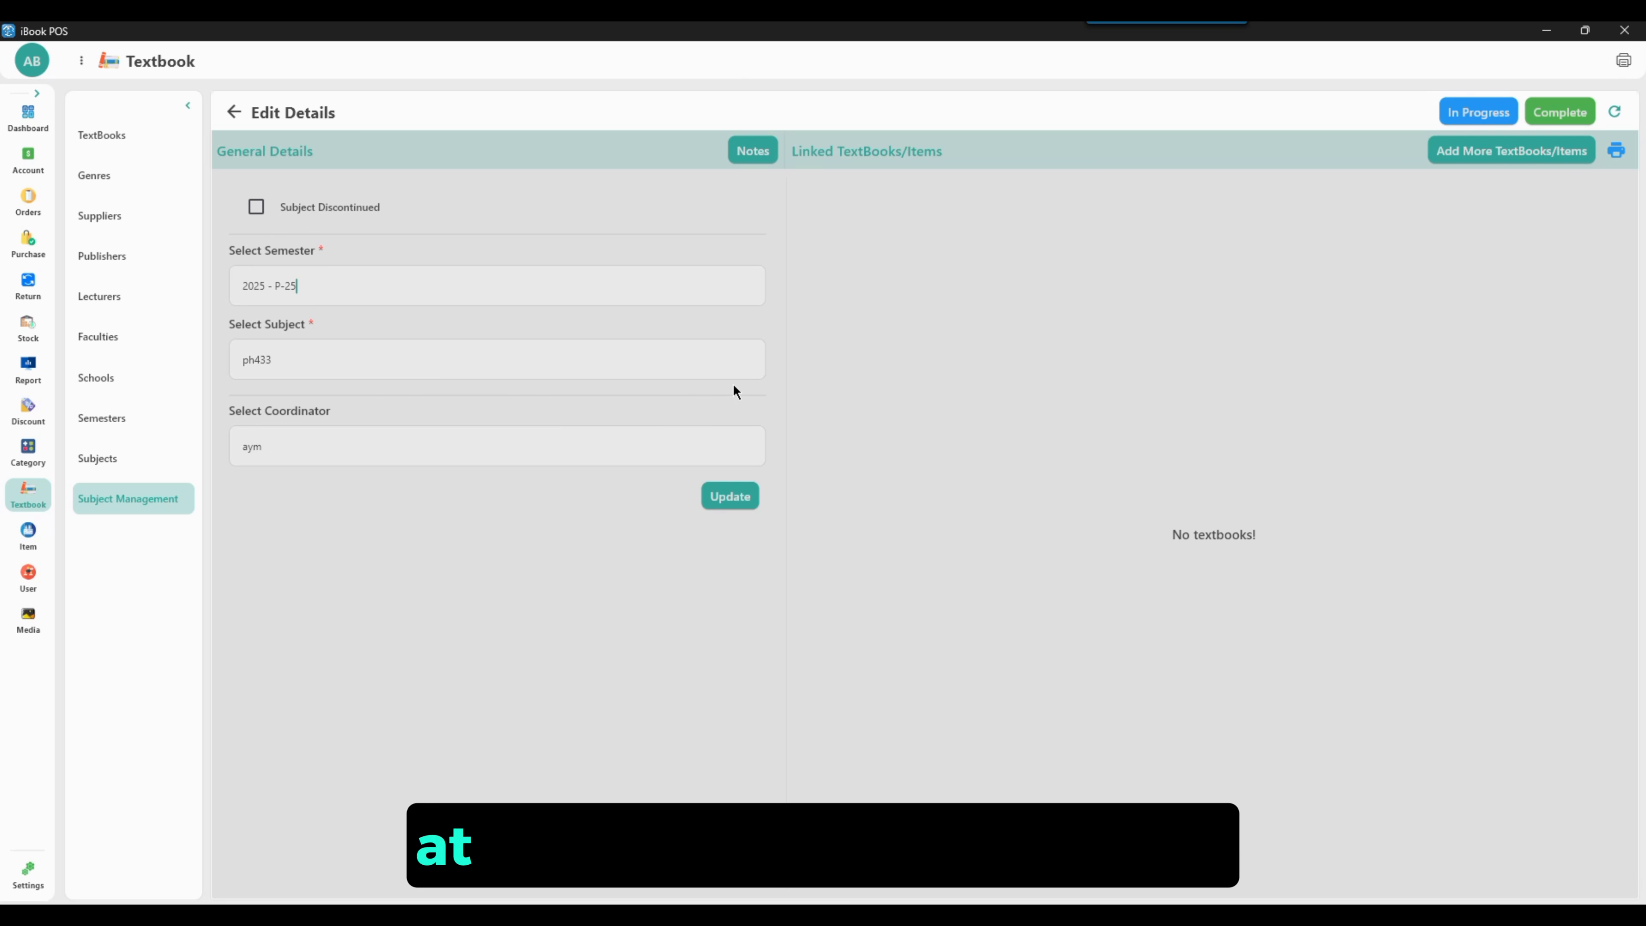
Add the note "this subject is started fromm etc" to the ph433 entry and save it
click(752, 150)
text(this subject is sta)
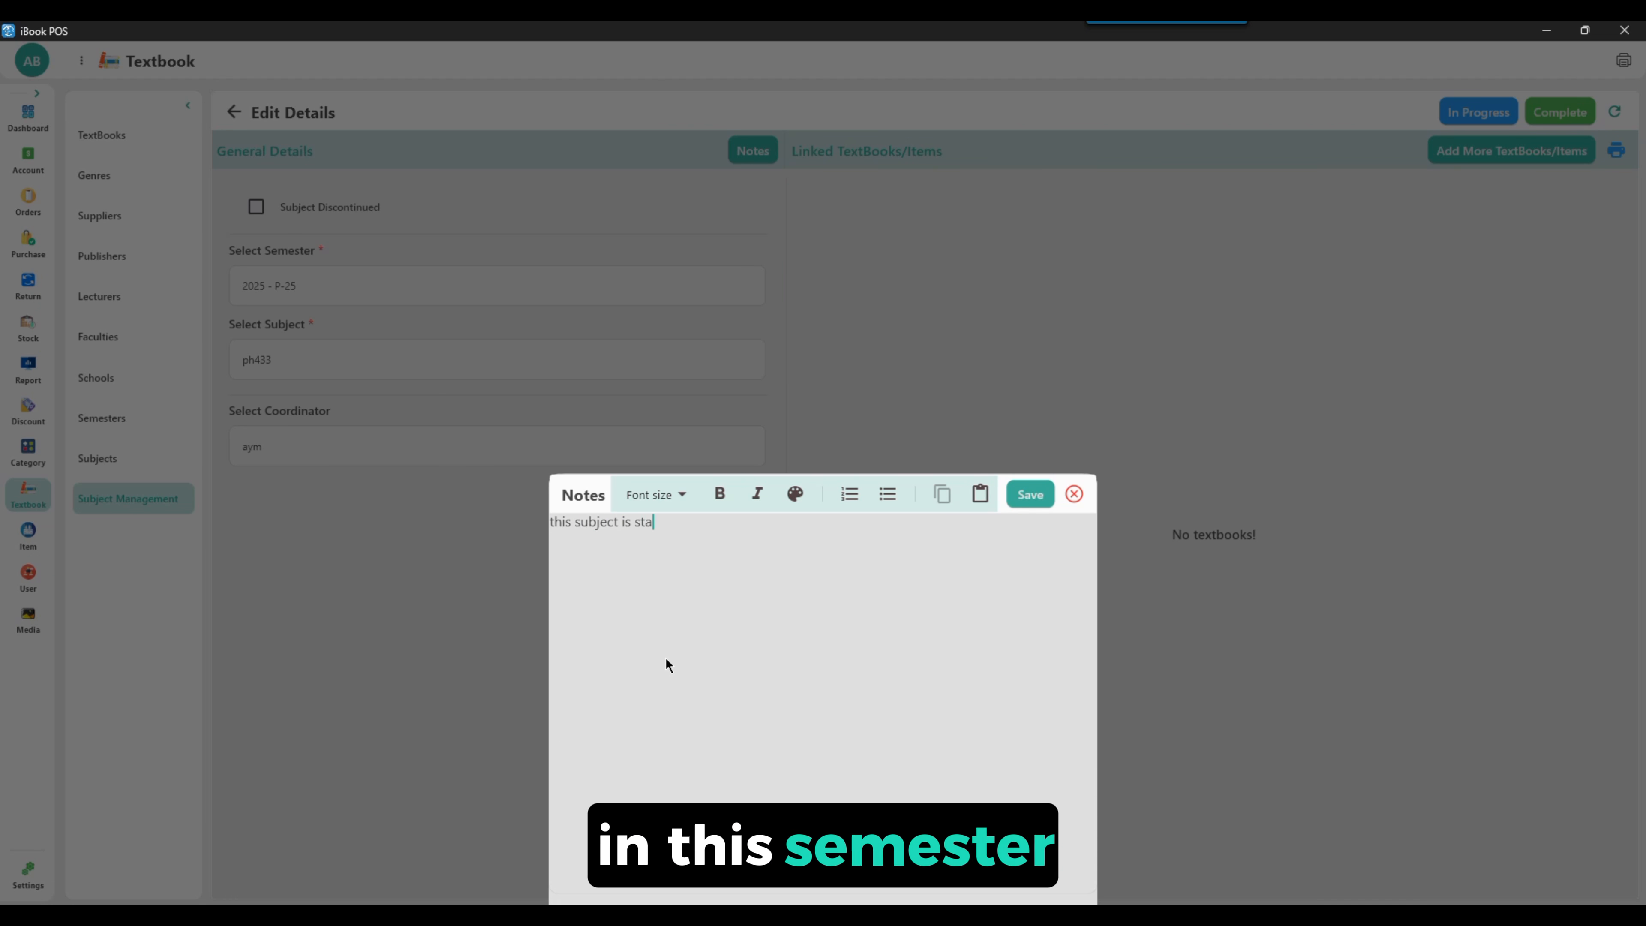
text(rted fromm etc)
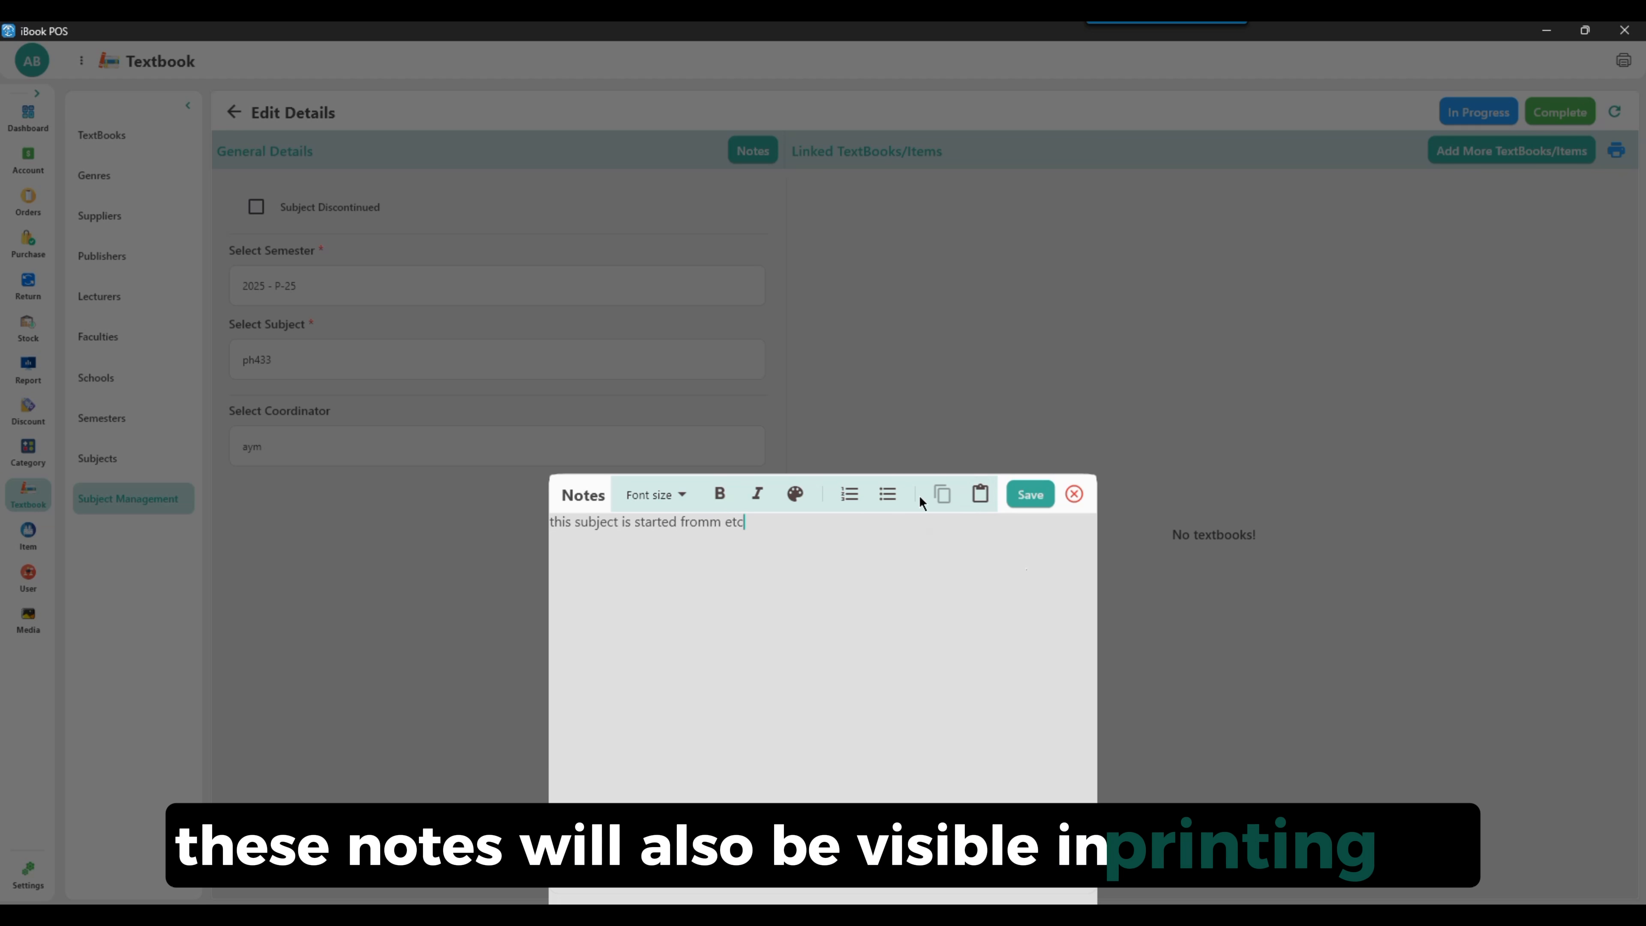
click(1030, 495)
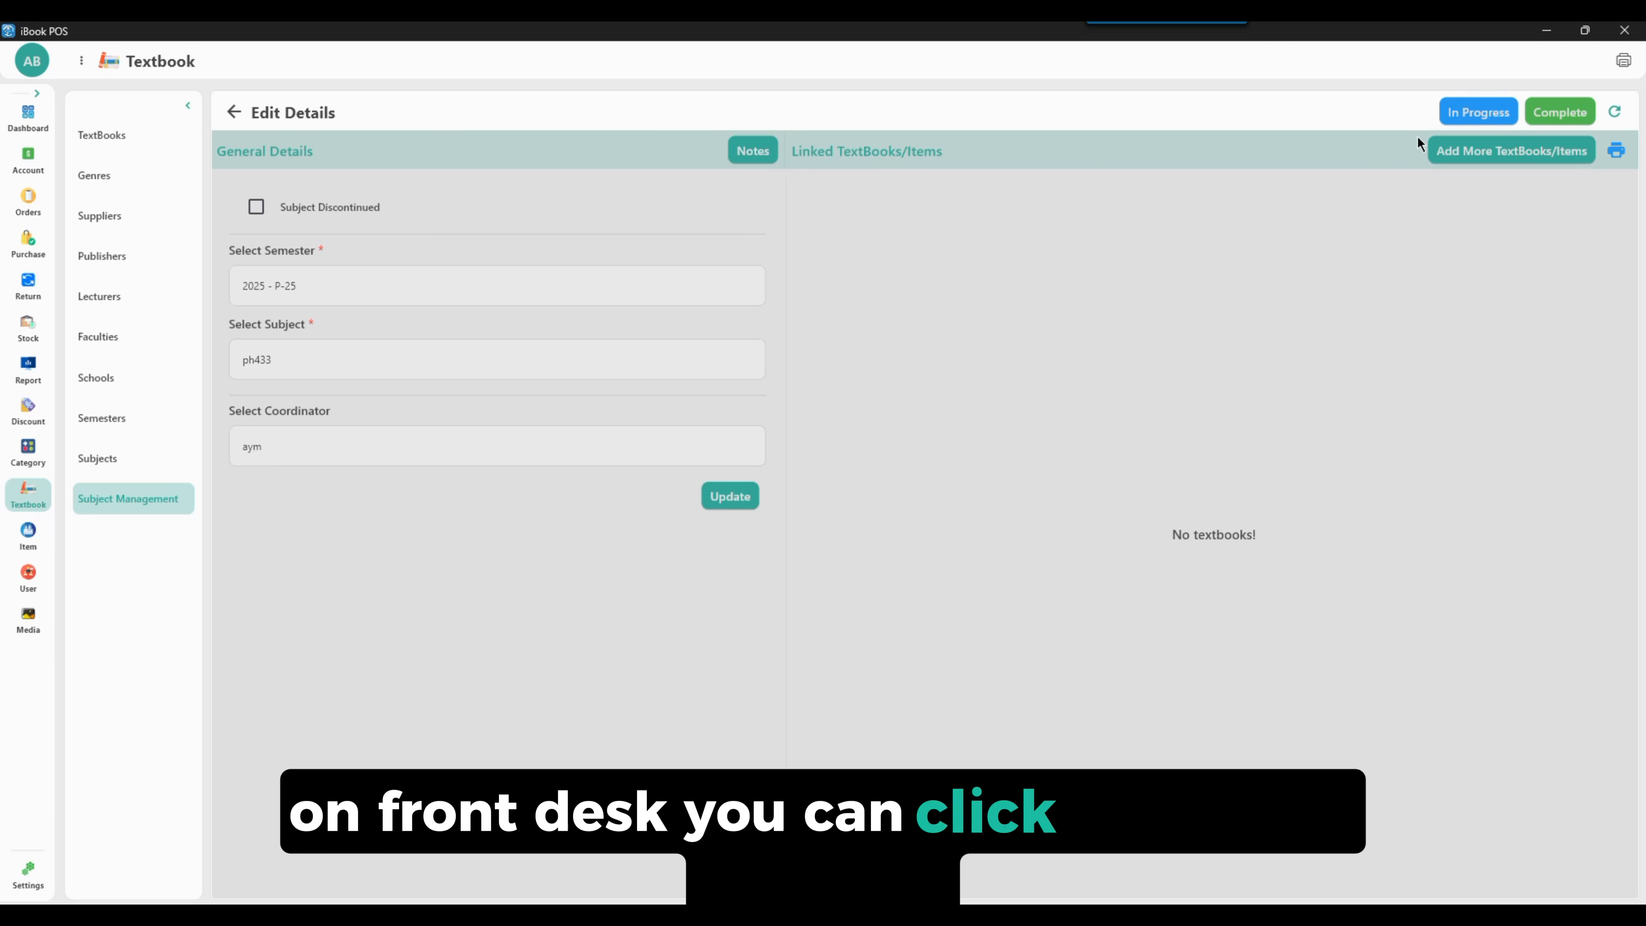
Open the textbook and item picker for the entry and search titles for book
click(1443, 150)
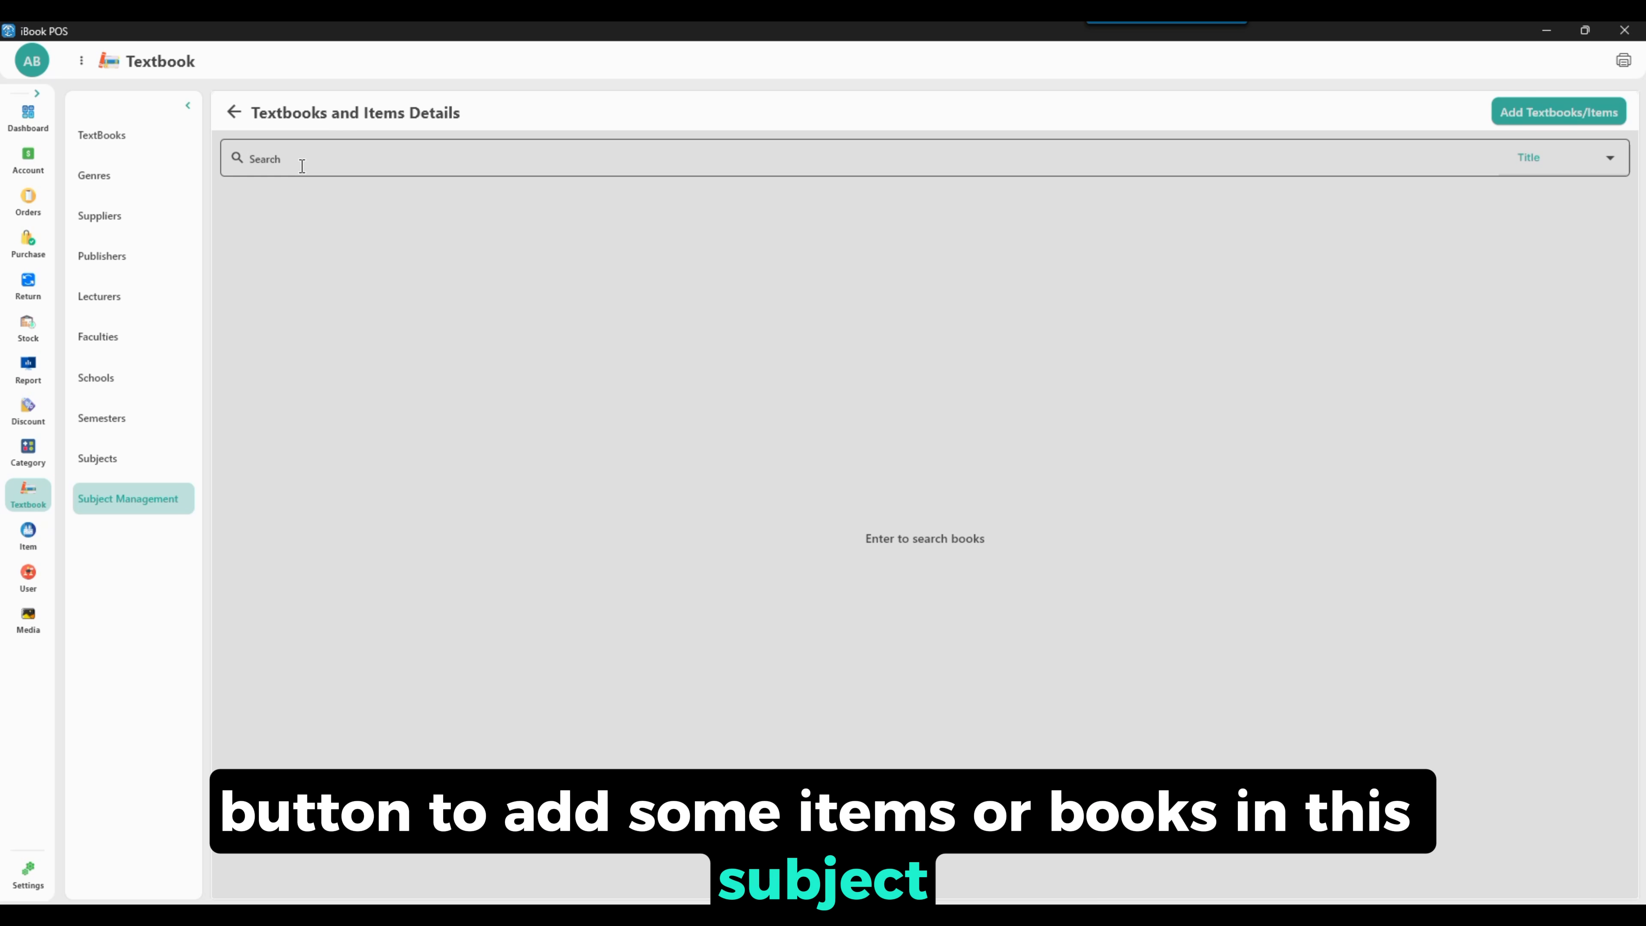
text(book)
key(Return)
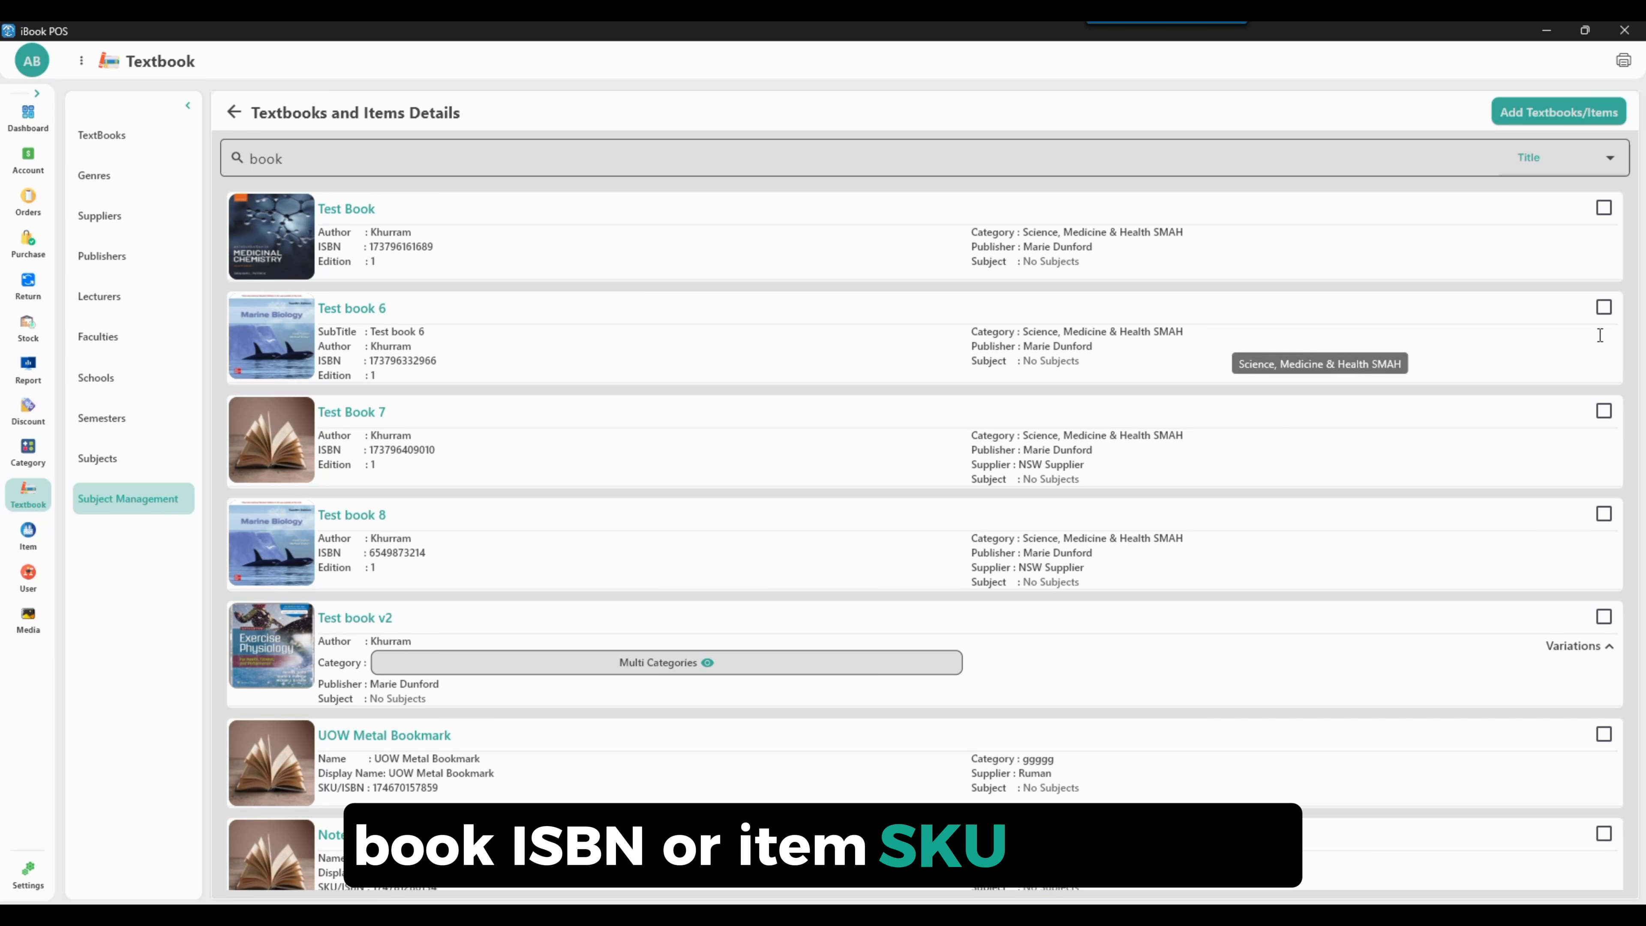
Select Test book 6, Test book 8 and Test Book 7, setting Test book 6's type to 3 - Course Notes
click(1602, 307)
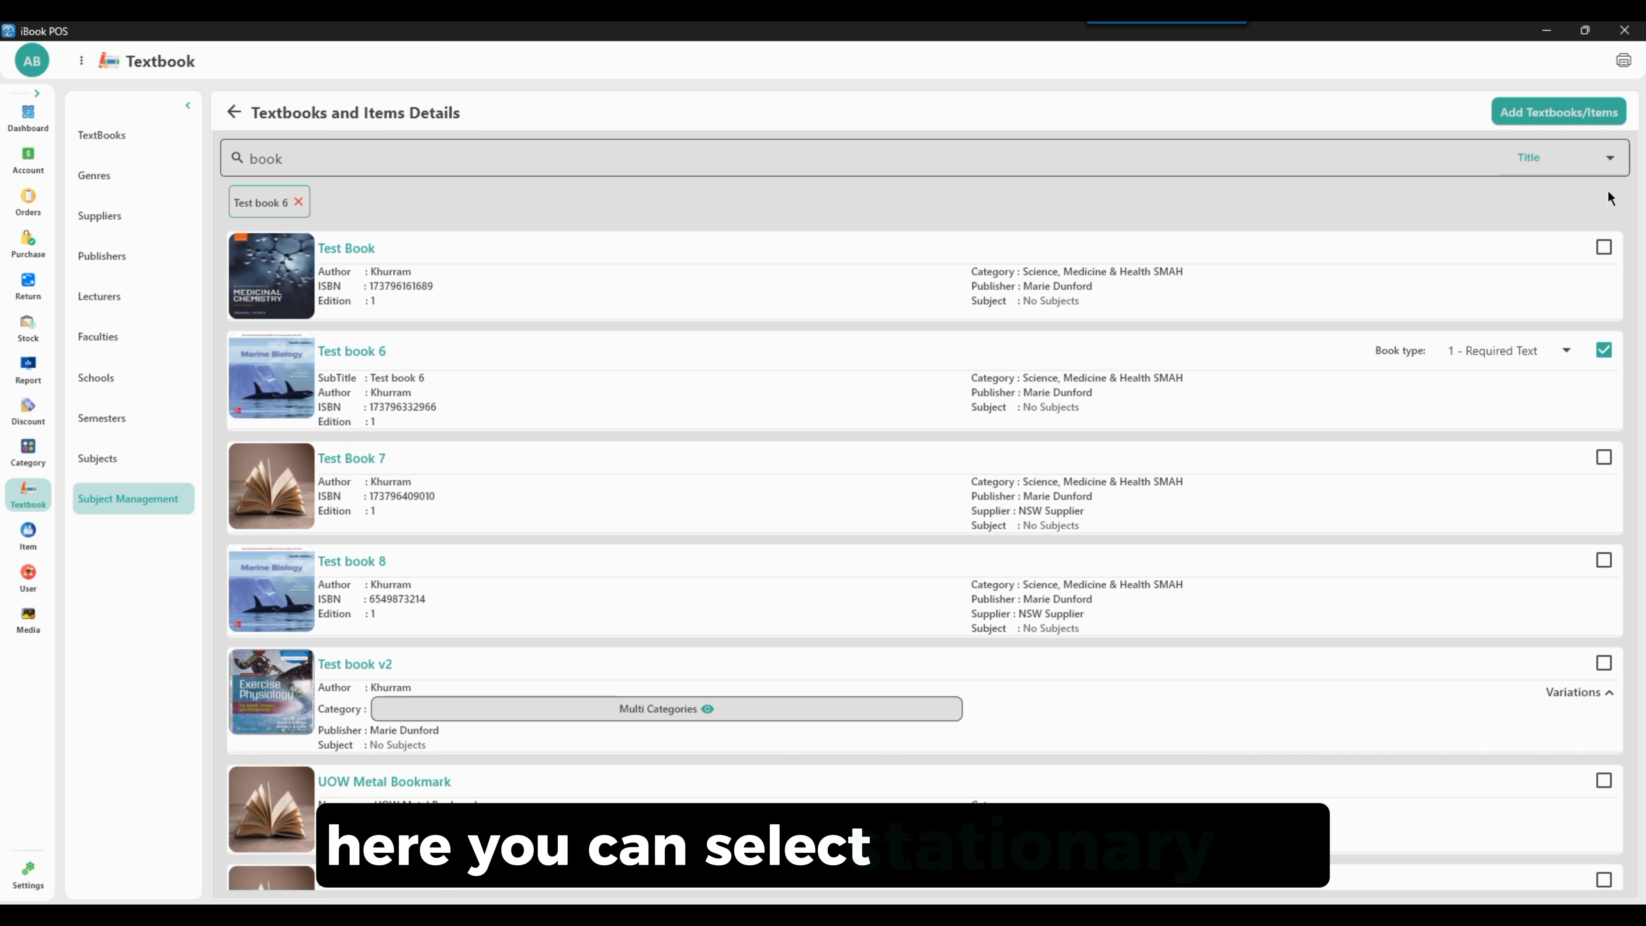
click(1574, 167)
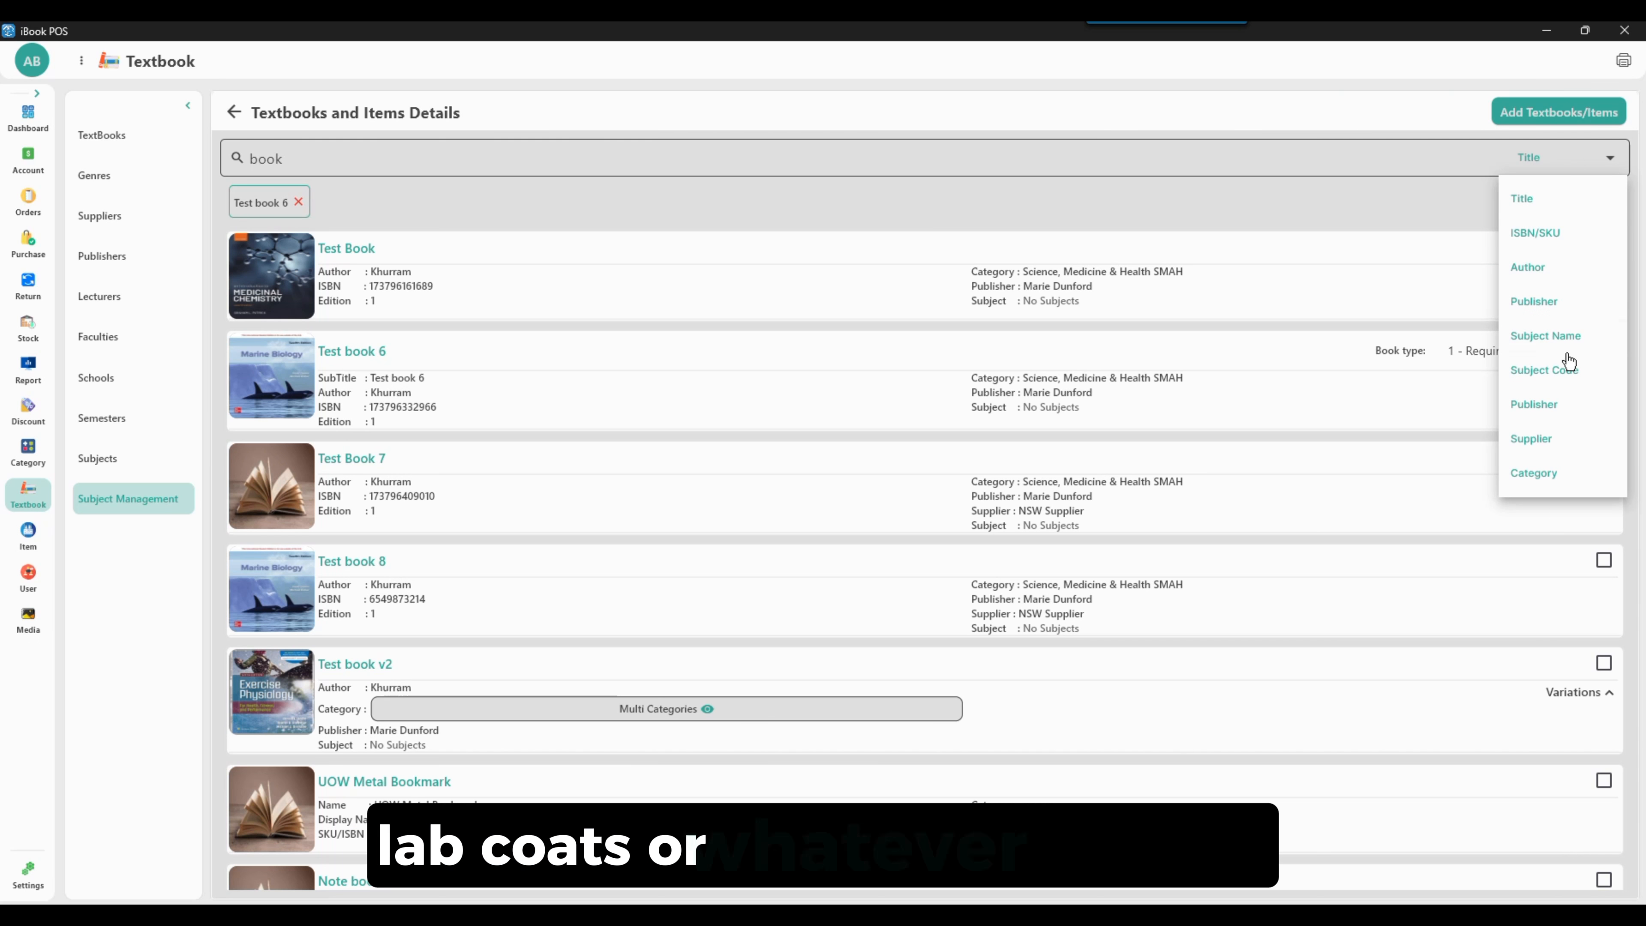
click(1465, 599)
click(1603, 559)
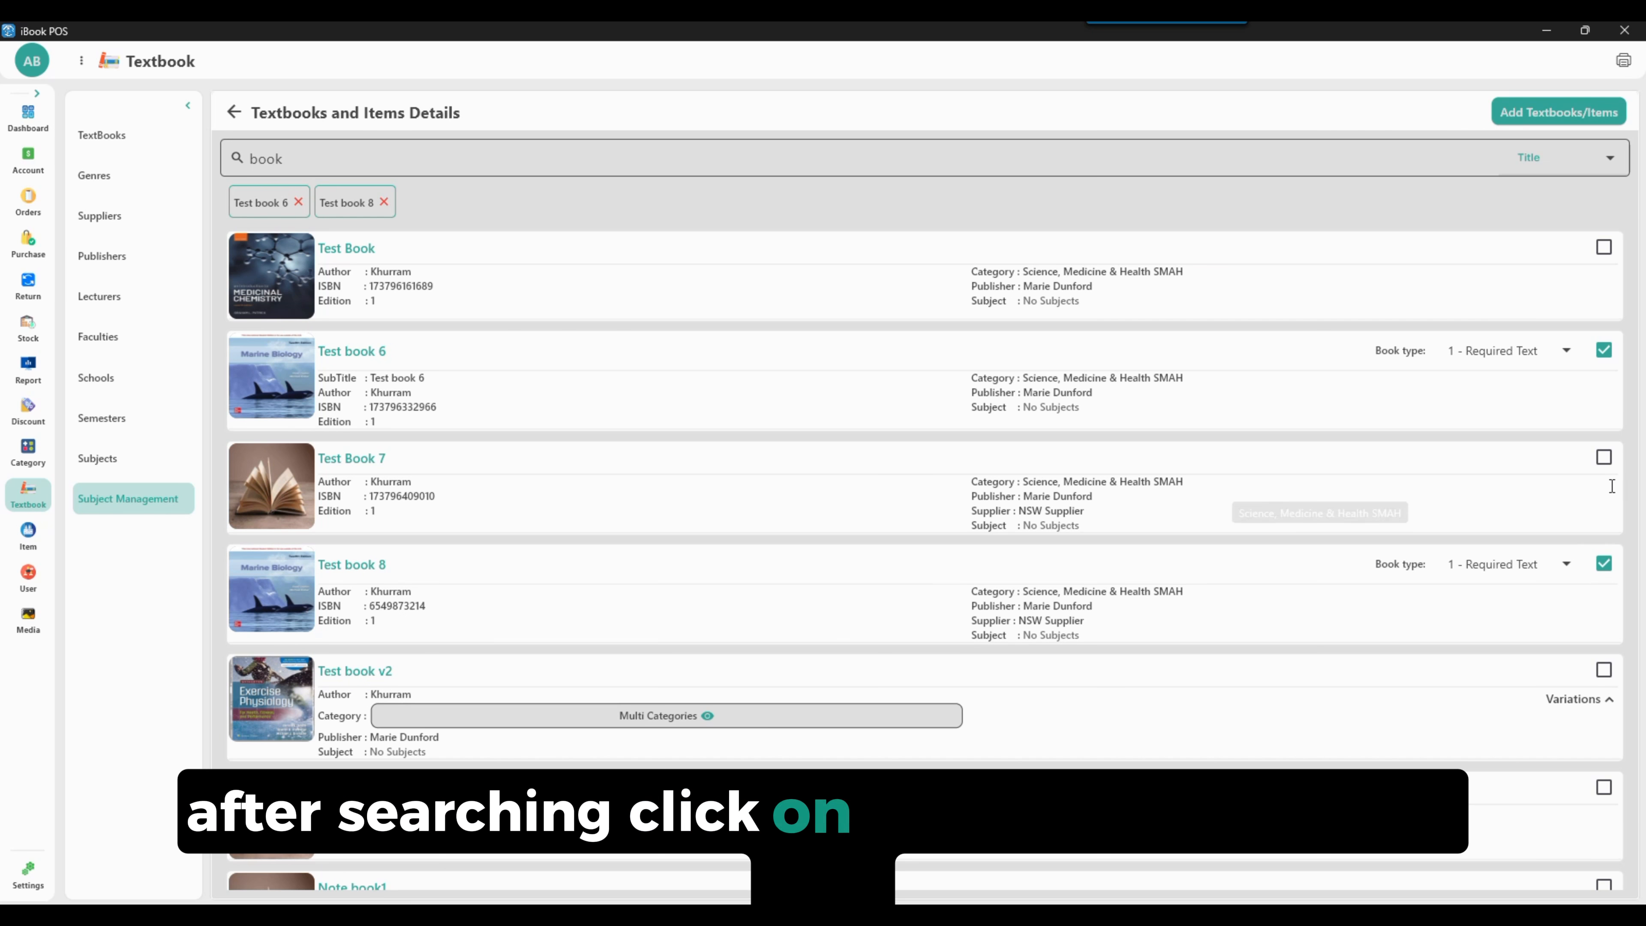
click(1603, 460)
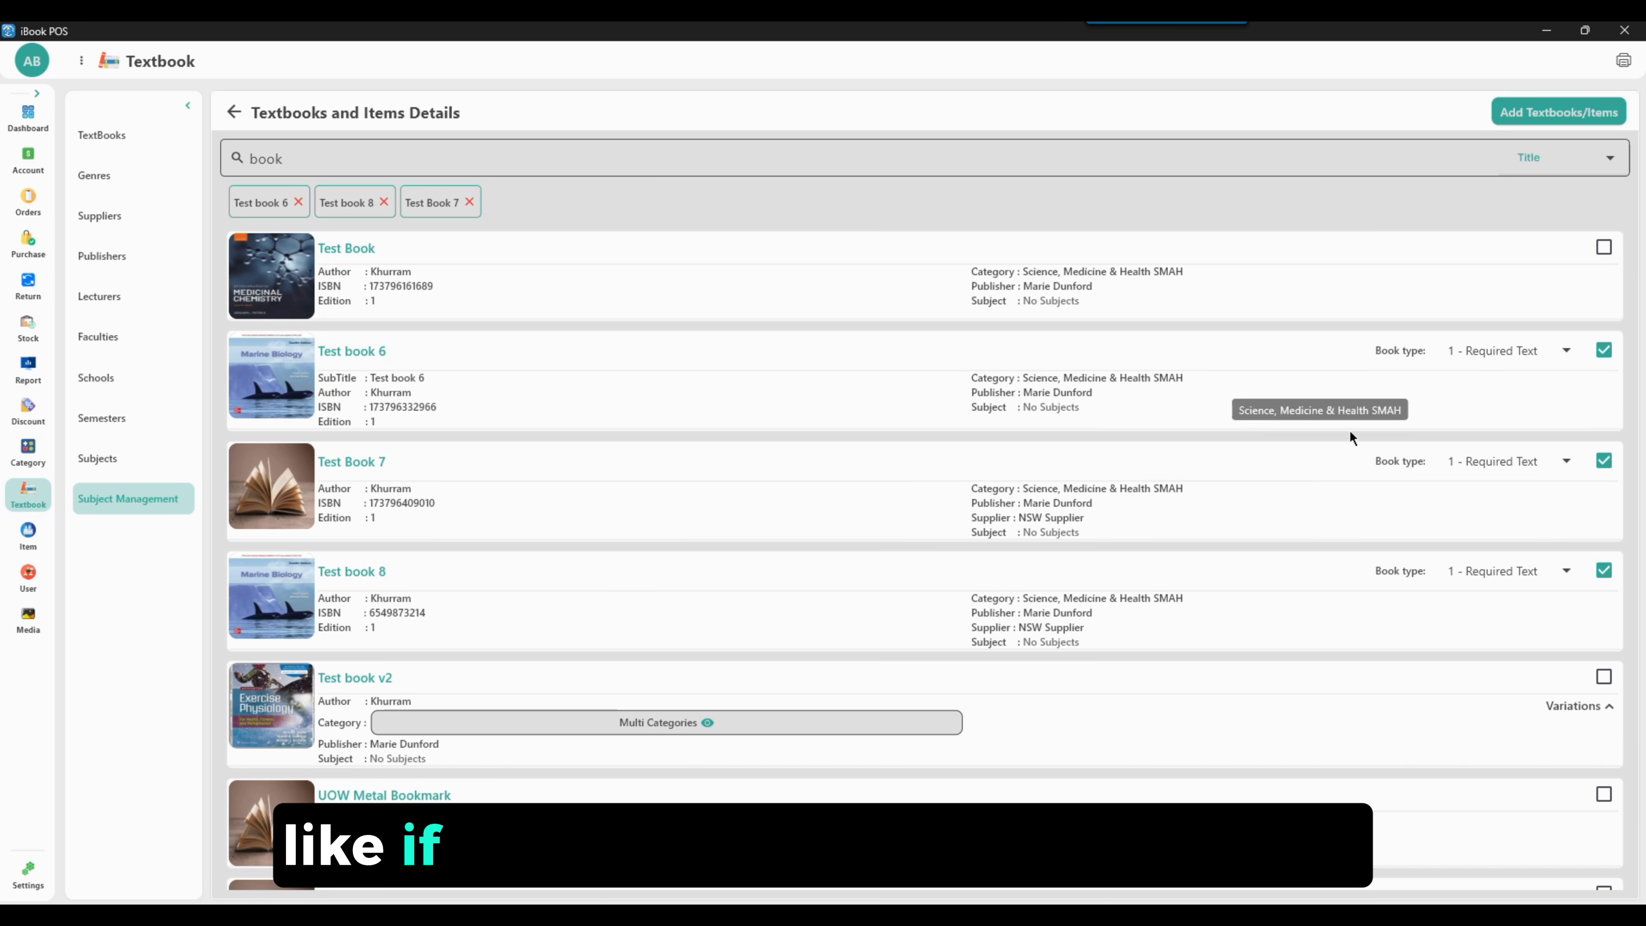
click(1535, 353)
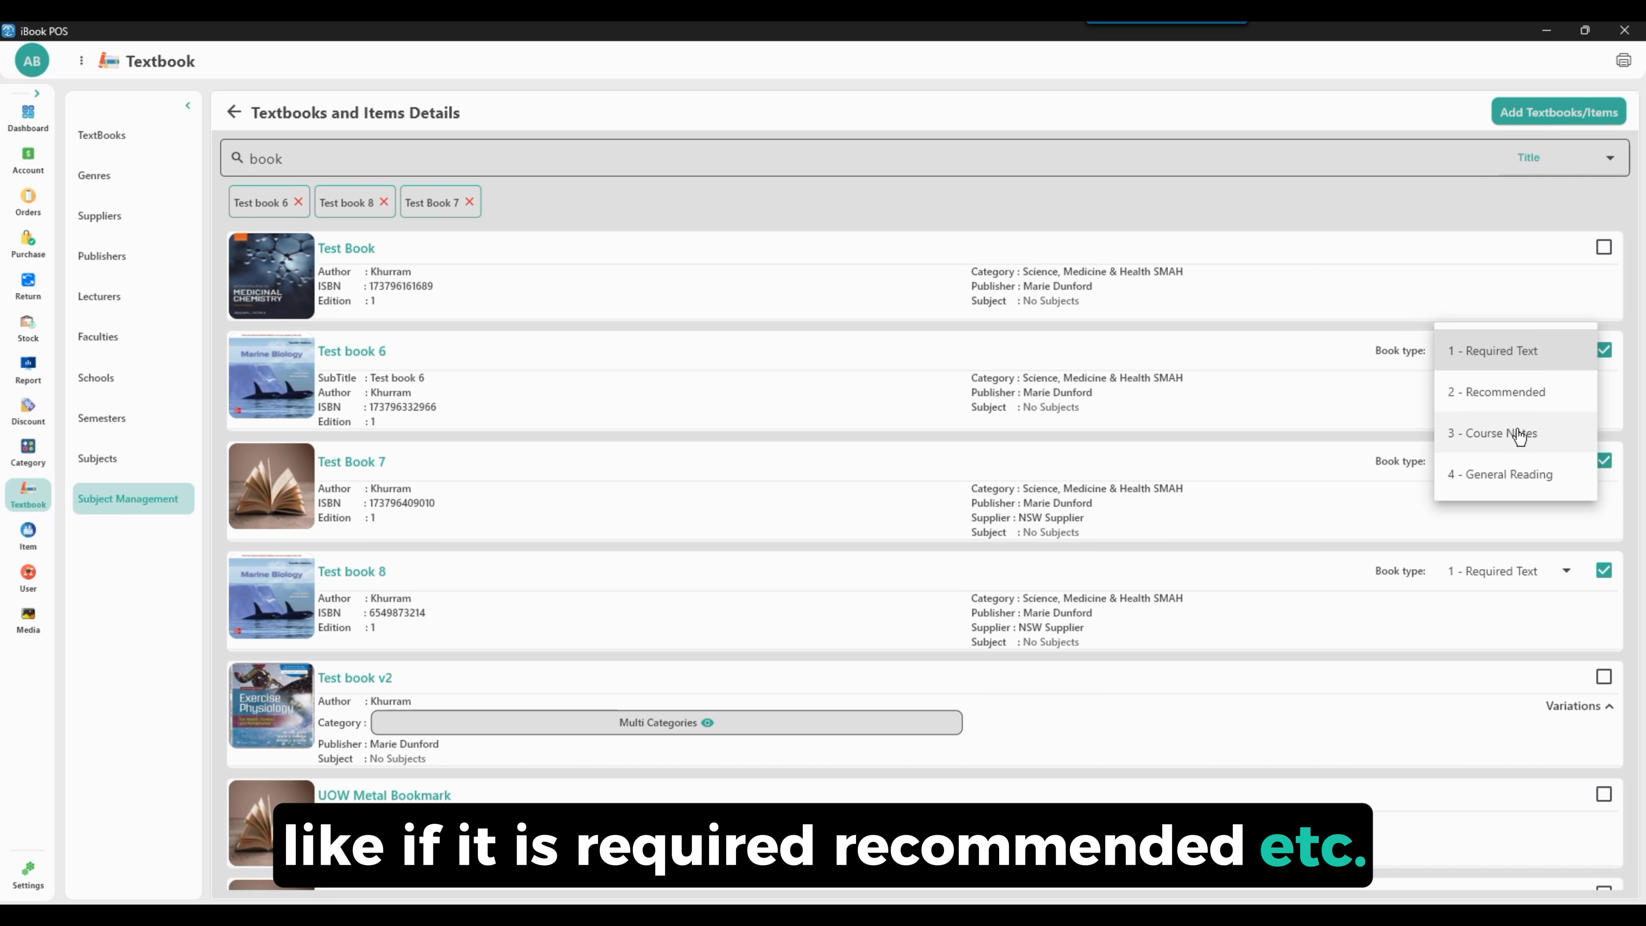
click(1517, 448)
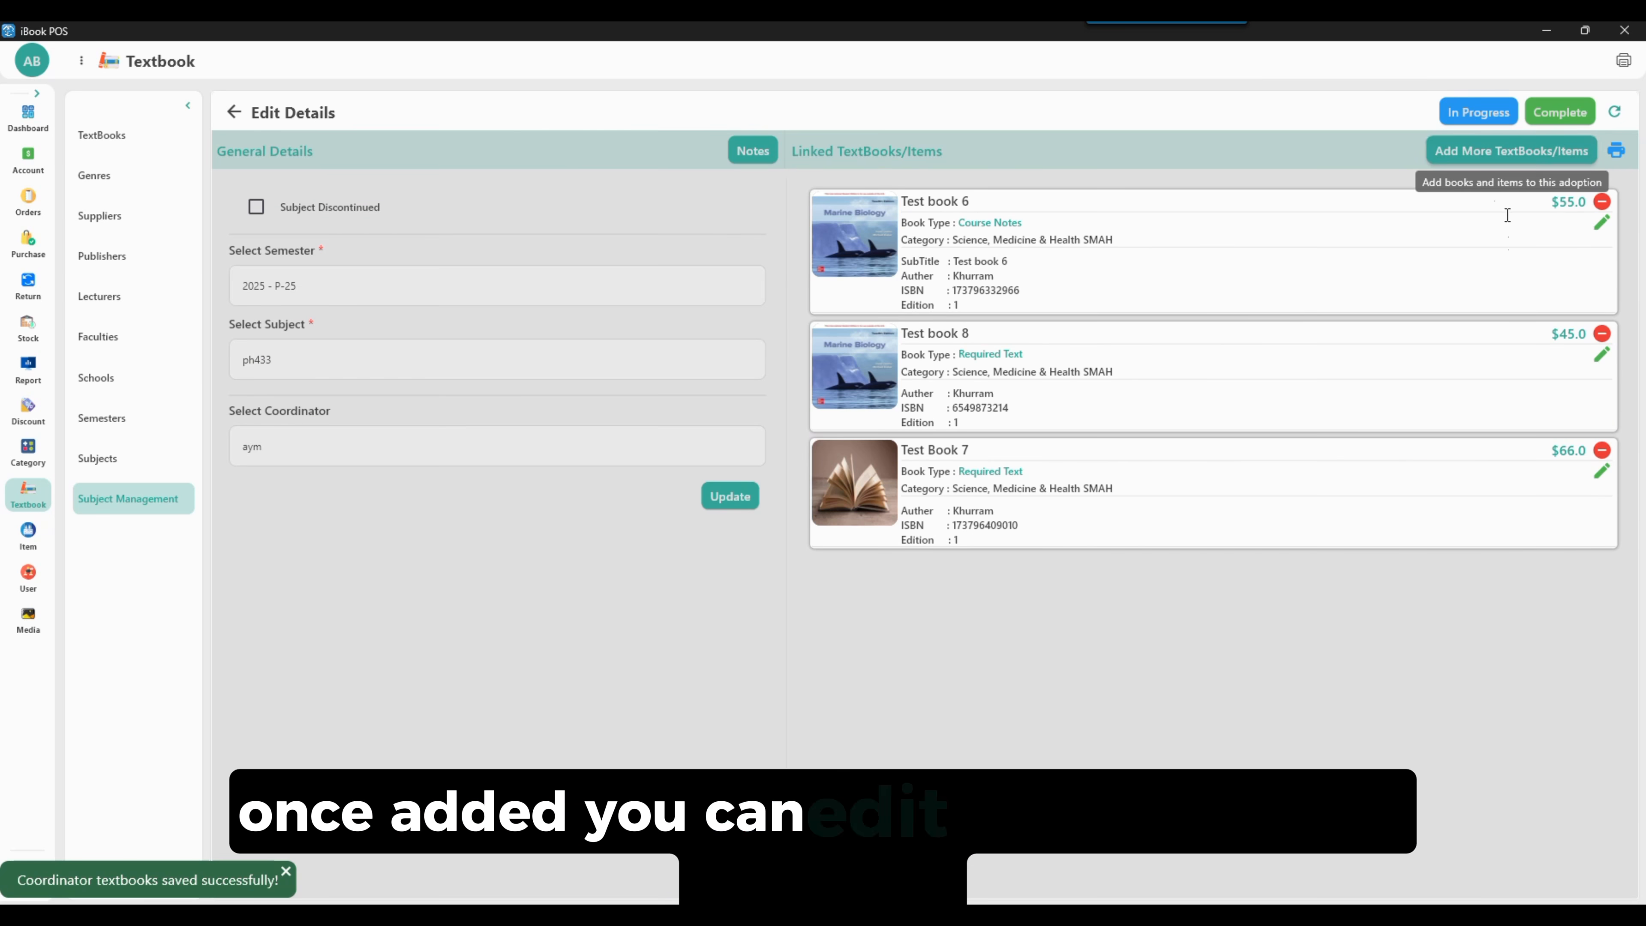
Change the linked Test book 8's book type to 4 - General Reading
click(1601, 359)
click(959, 358)
click(962, 481)
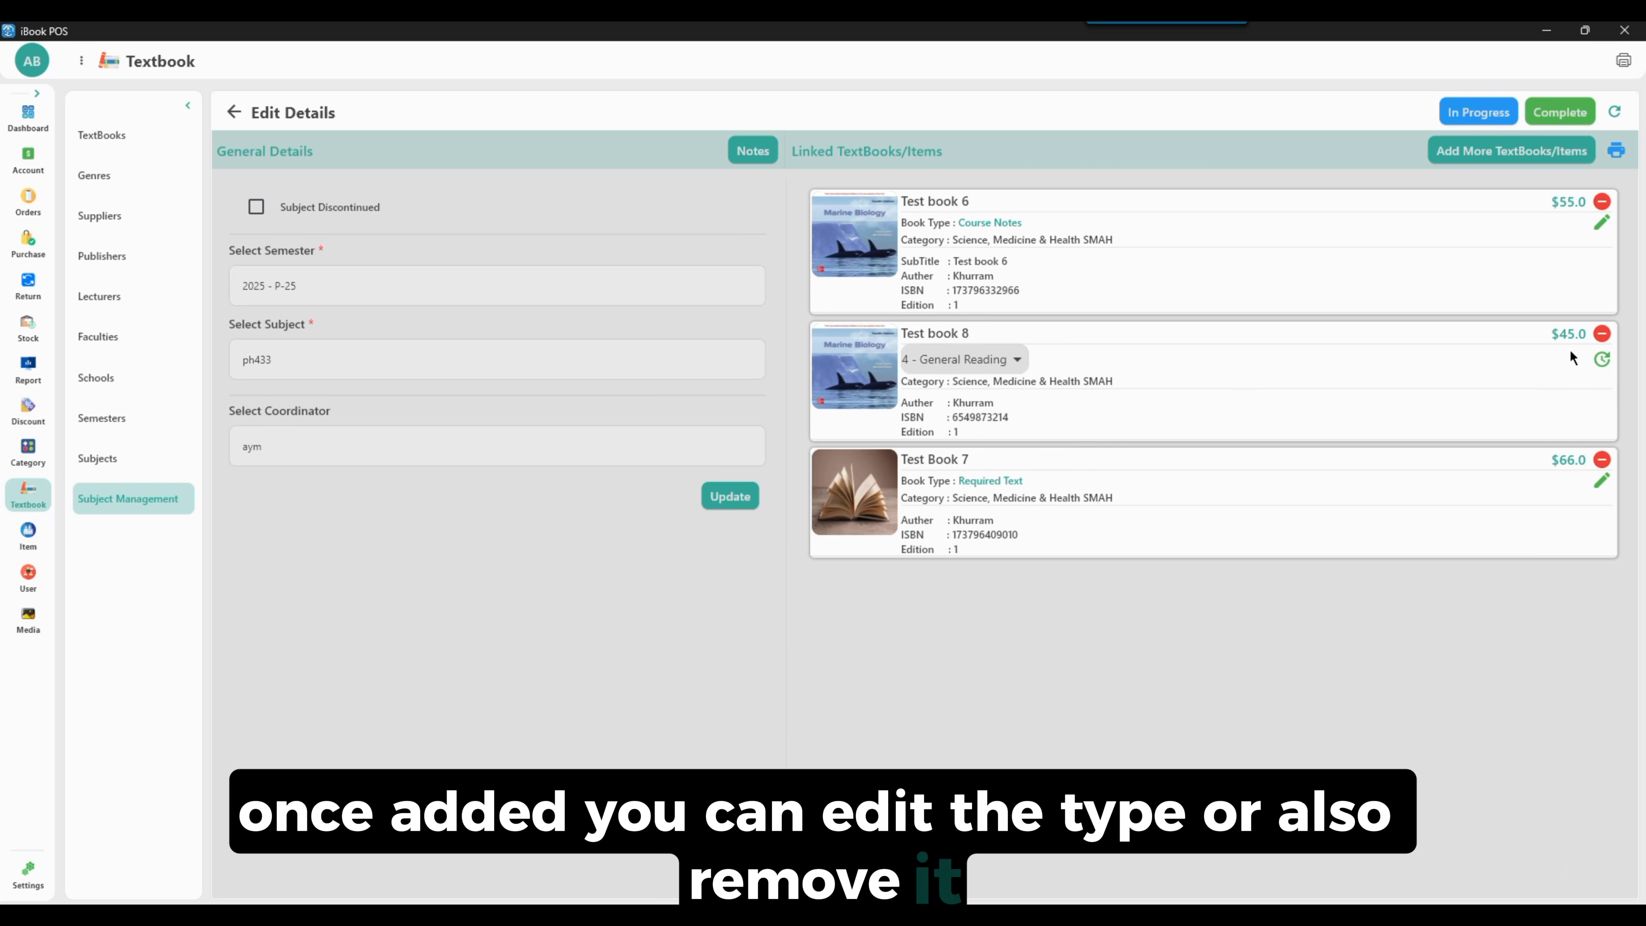
Open the linked Test Book 7's book type for editing
click(1601, 481)
click(972, 485)
click(977, 488)
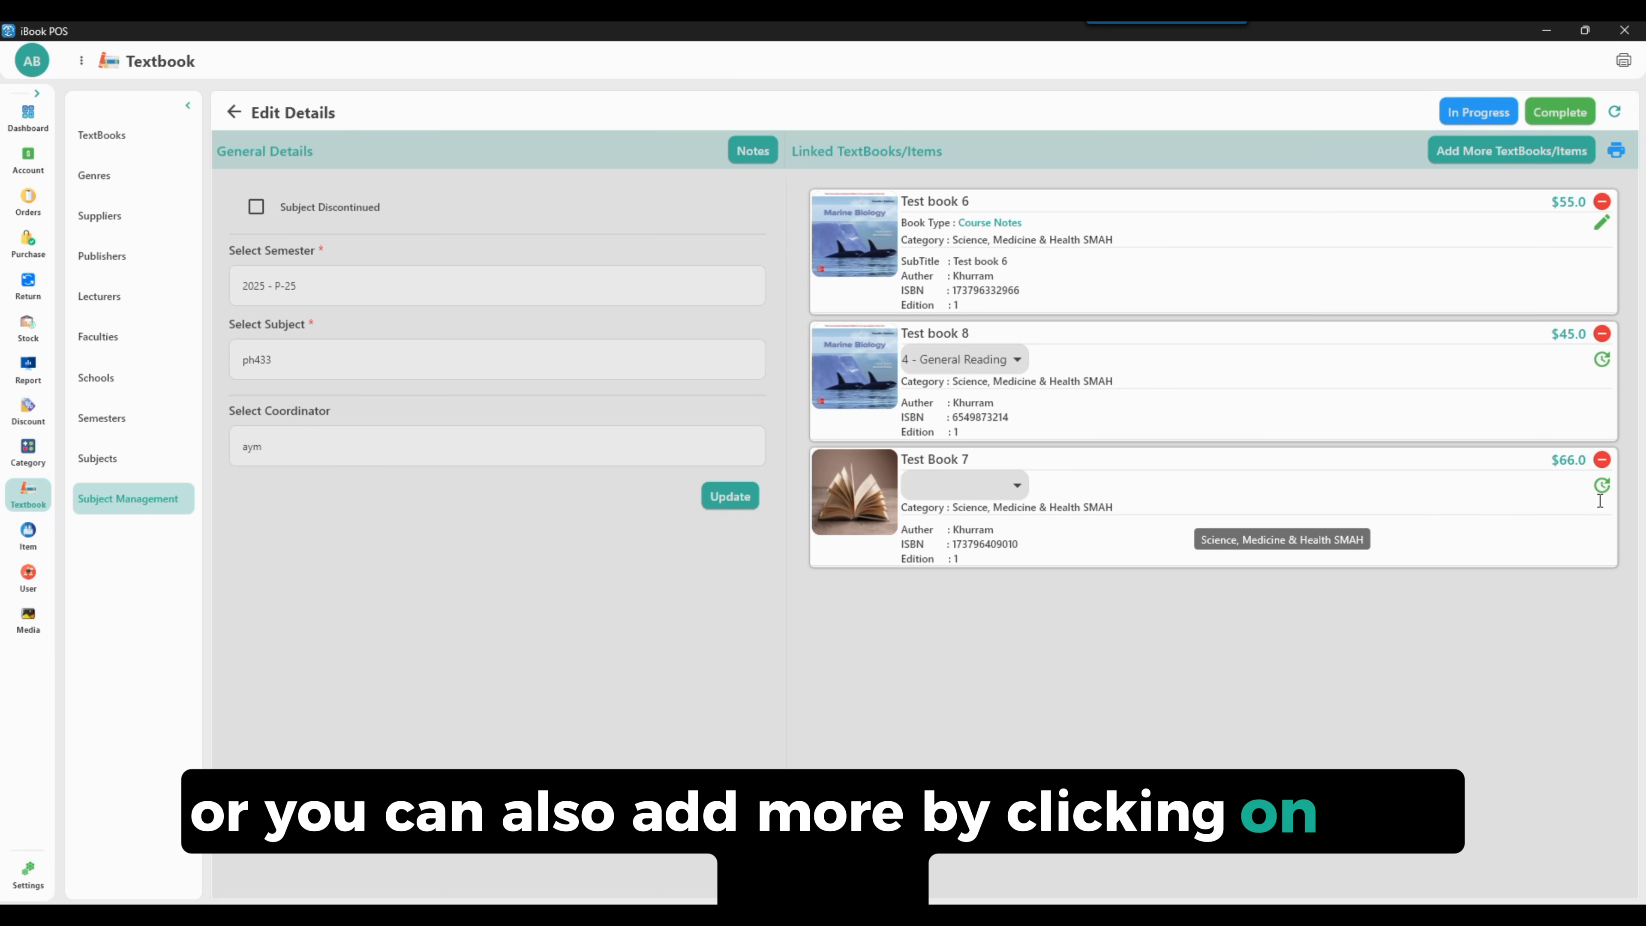
click(1601, 486)
click(767, 518)
click(880, 518)
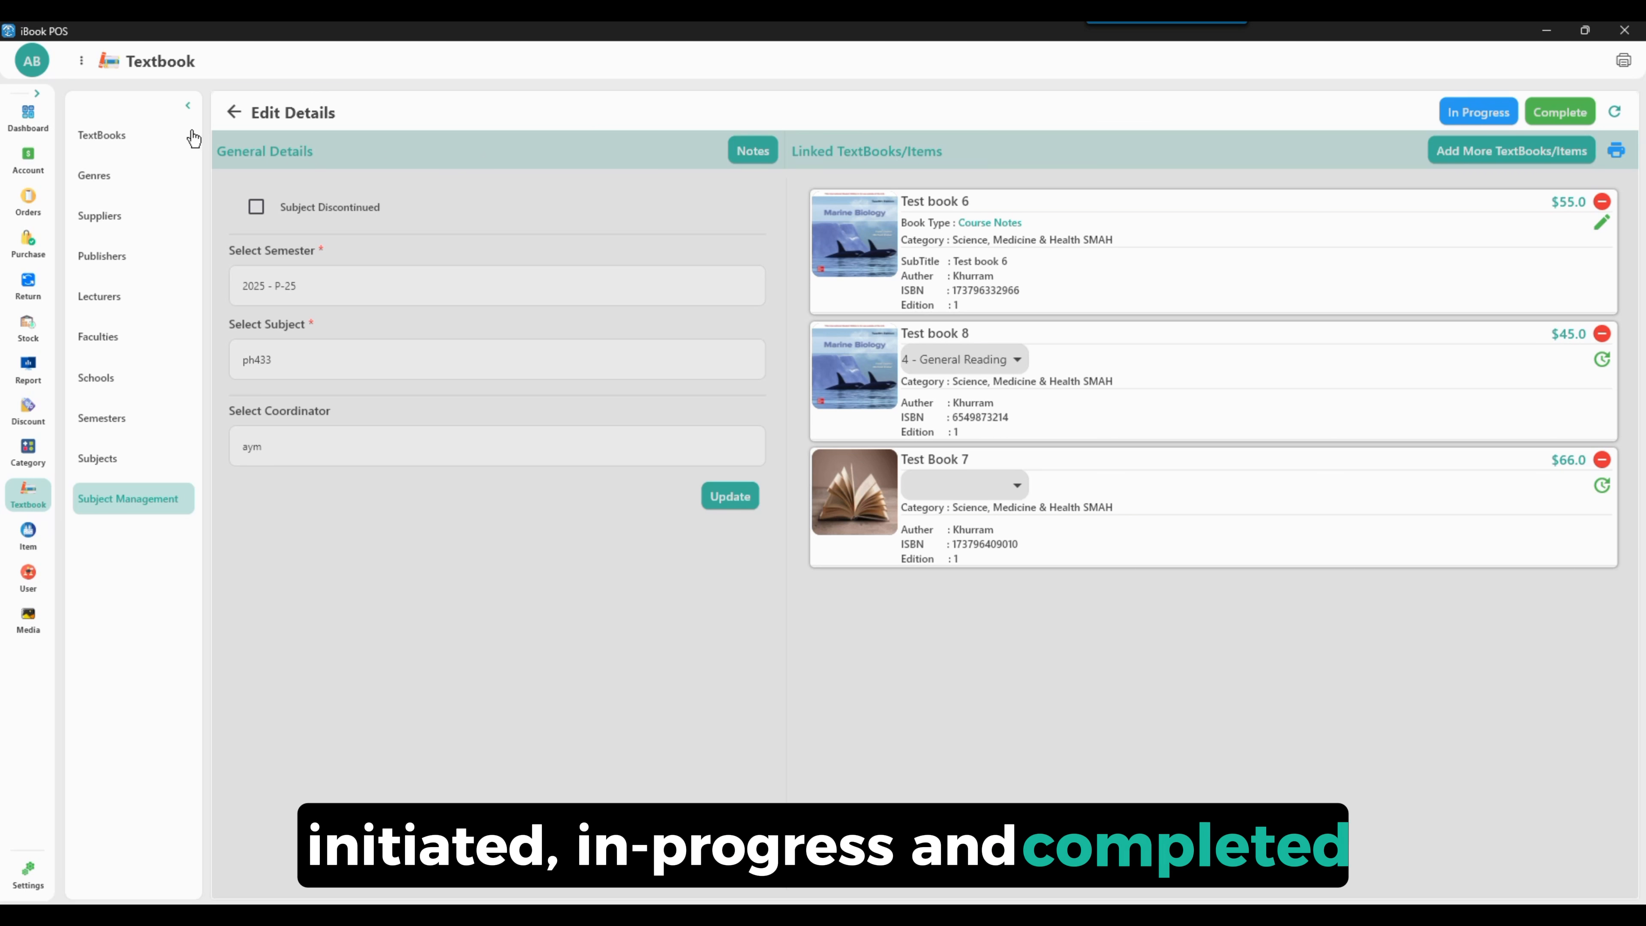
Return to the subject entries and open the adoption rollout for the ph-778 - ph433 entry
click(231, 115)
scroll(557, 649, down, 10)
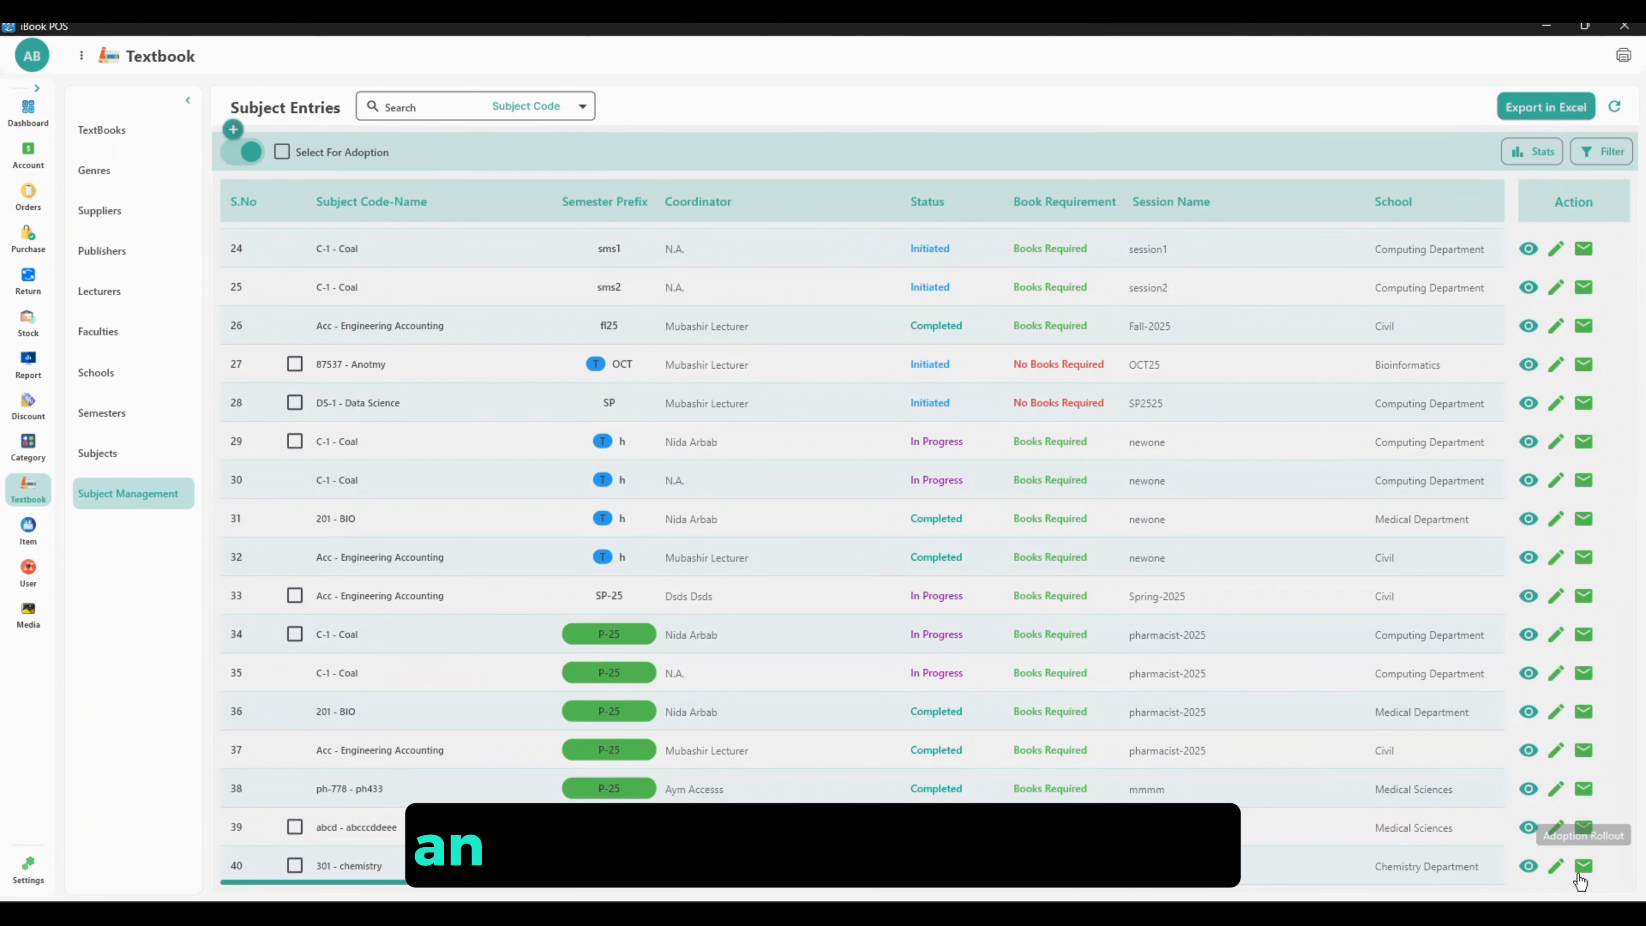
click(1578, 875)
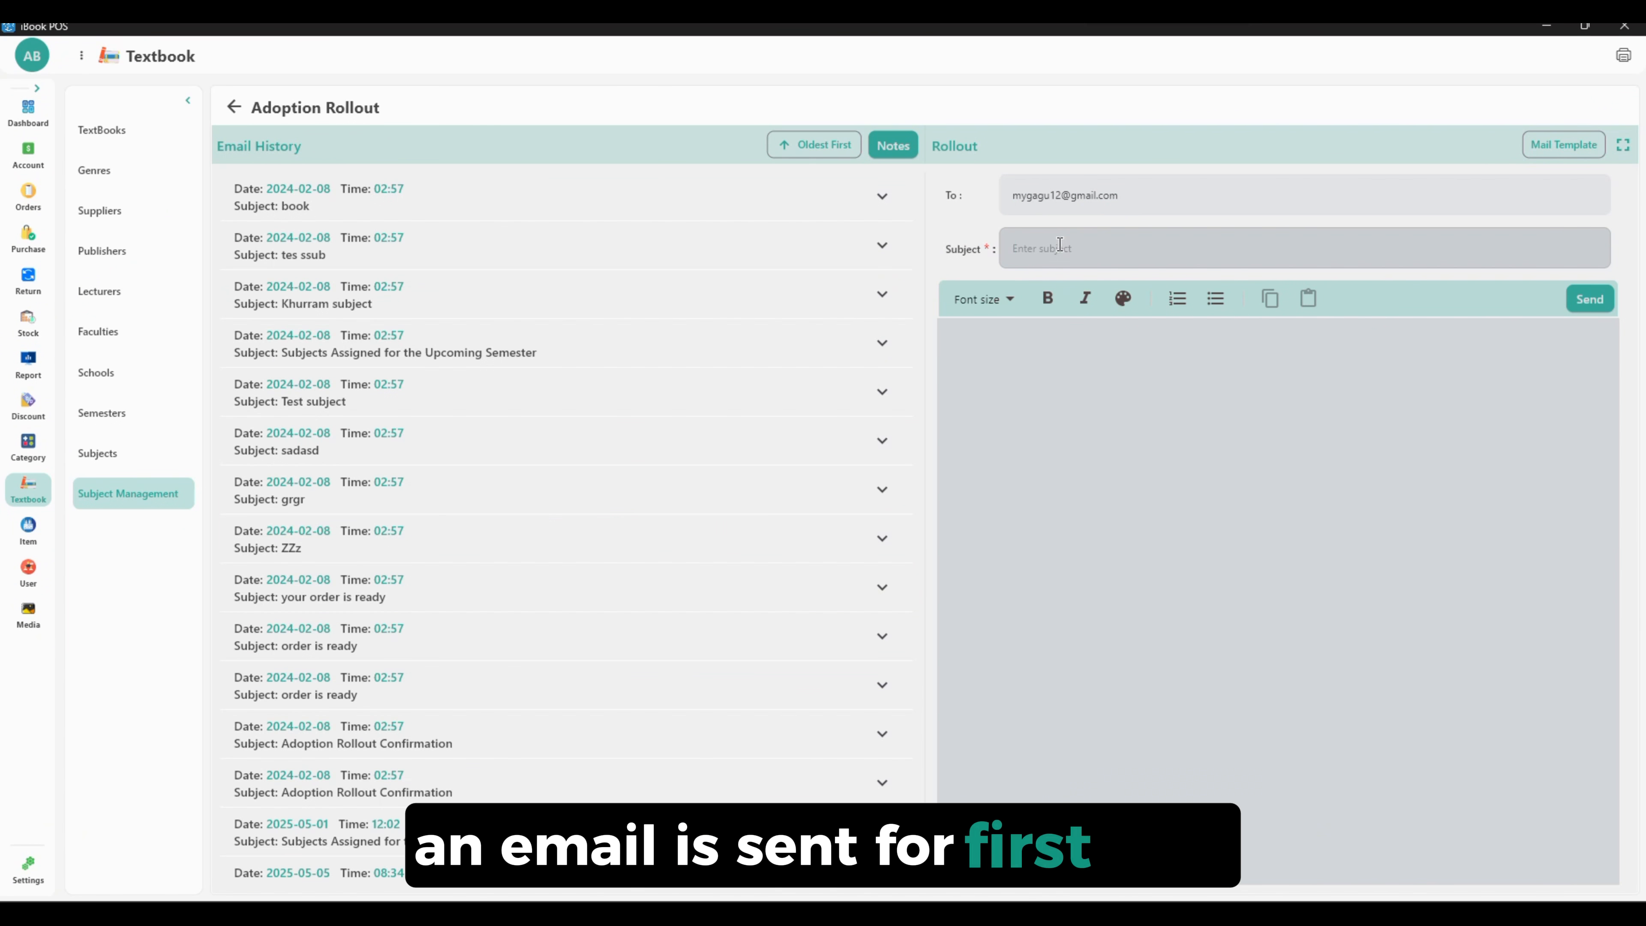
Apply the Subjects Assigned for the Upcoming Semester mail template and send the email
click(1563, 144)
click(1376, 149)
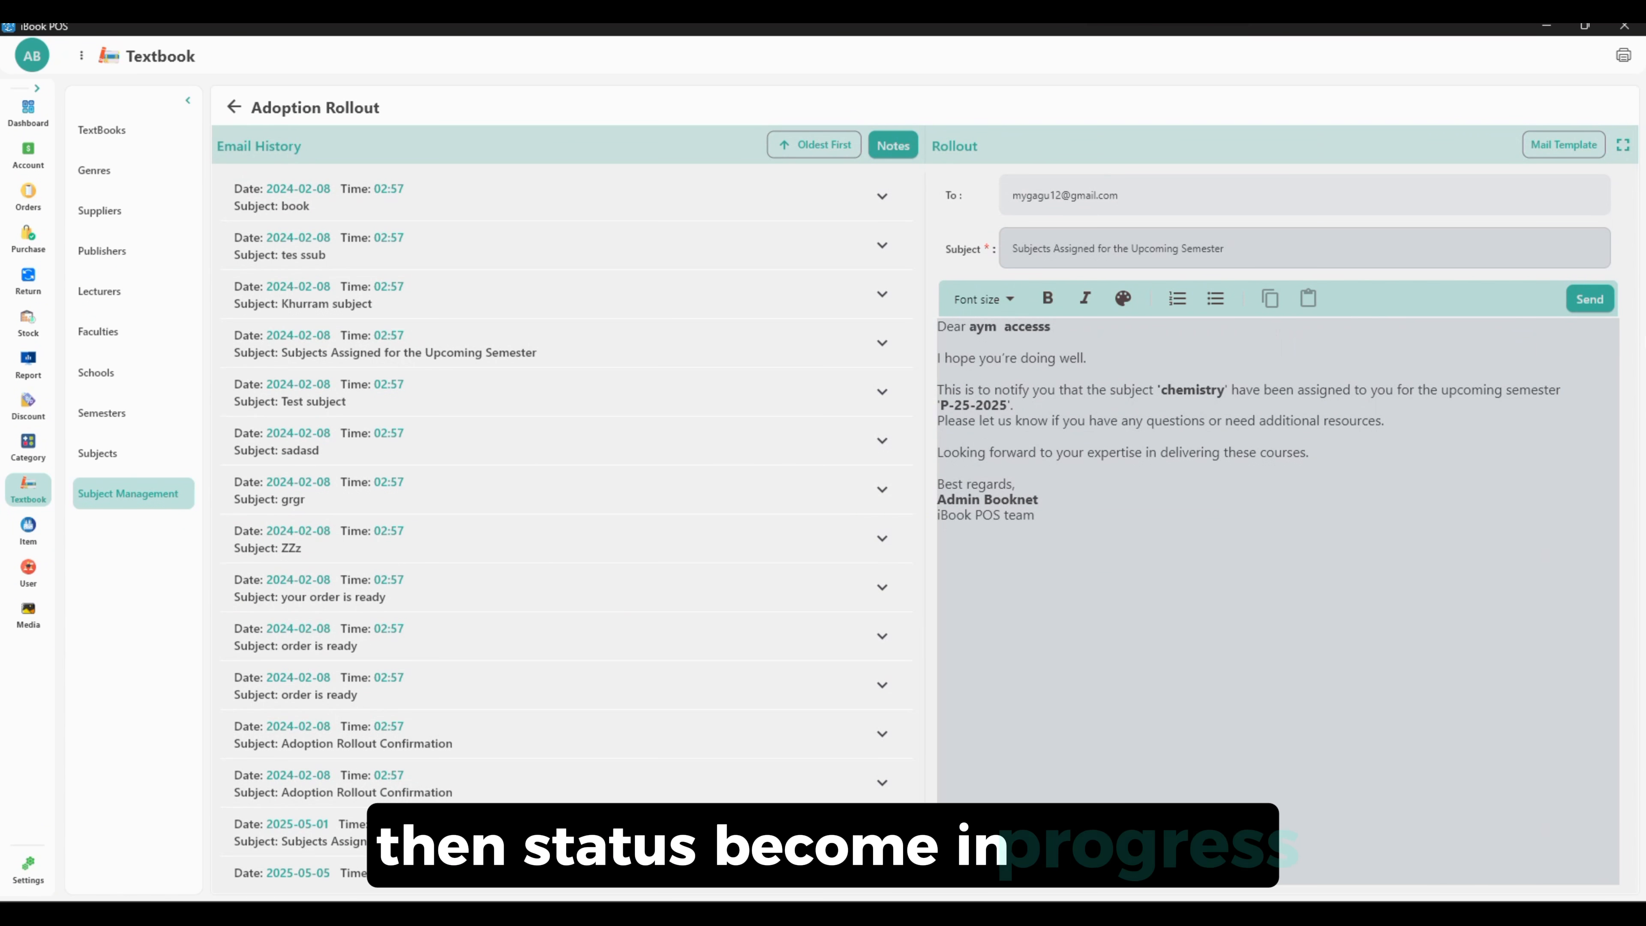
click(1584, 298)
Expand the newest email in the history, then return and open the chemistry entry's details
click(313, 214)
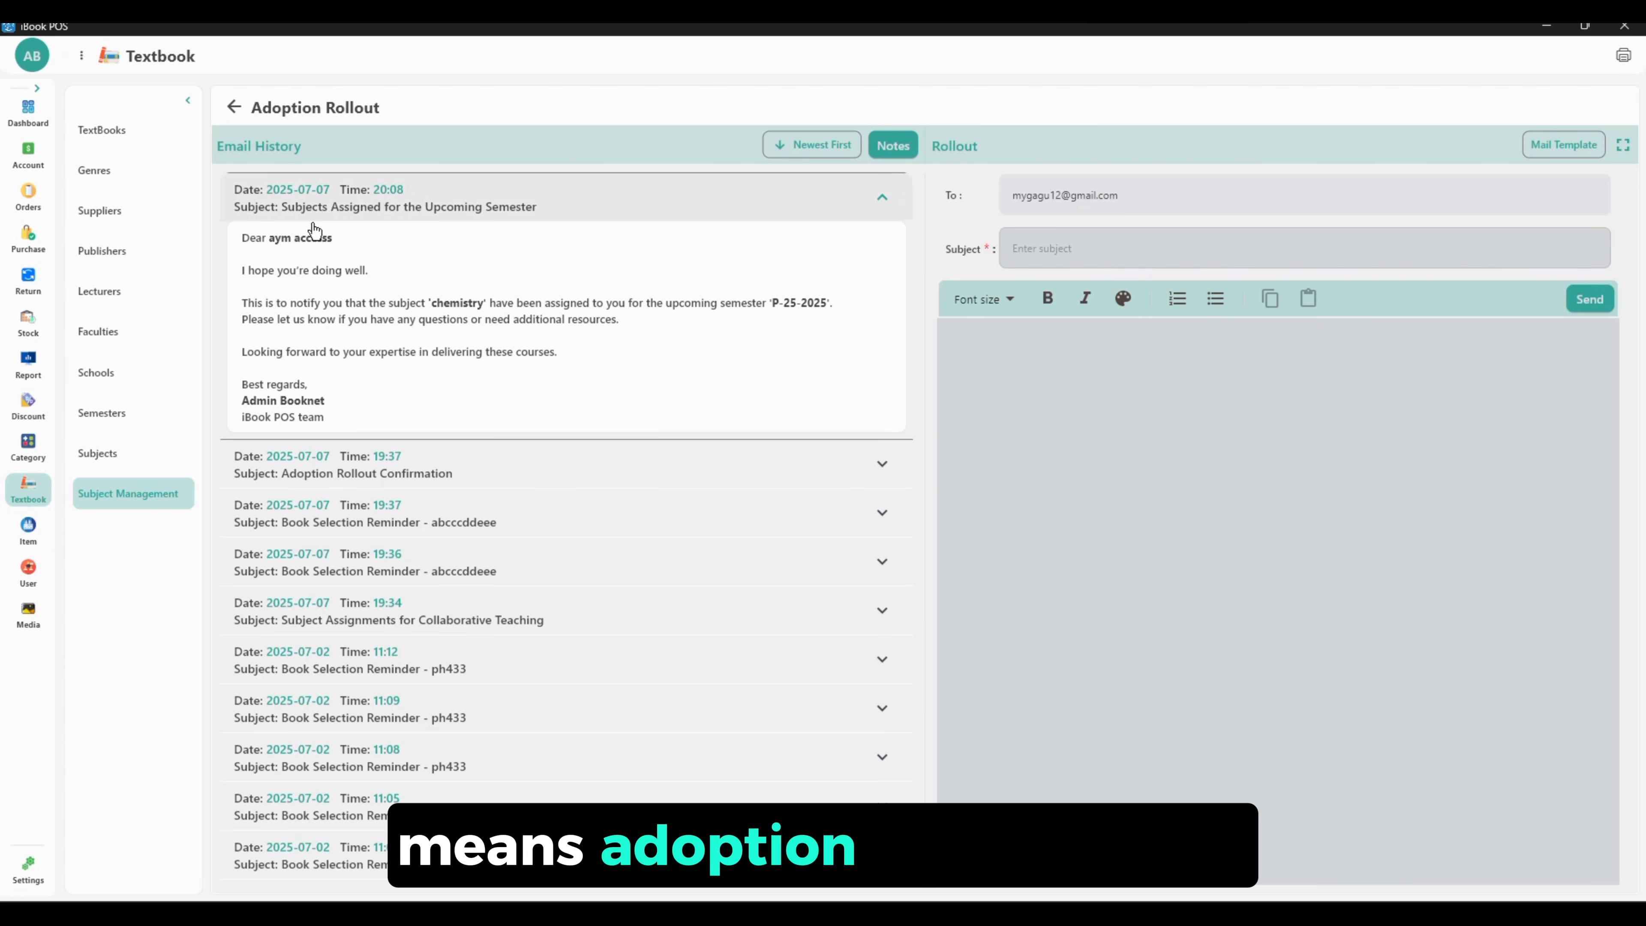
click(233, 109)
click(1356, 157)
click(842, 514)
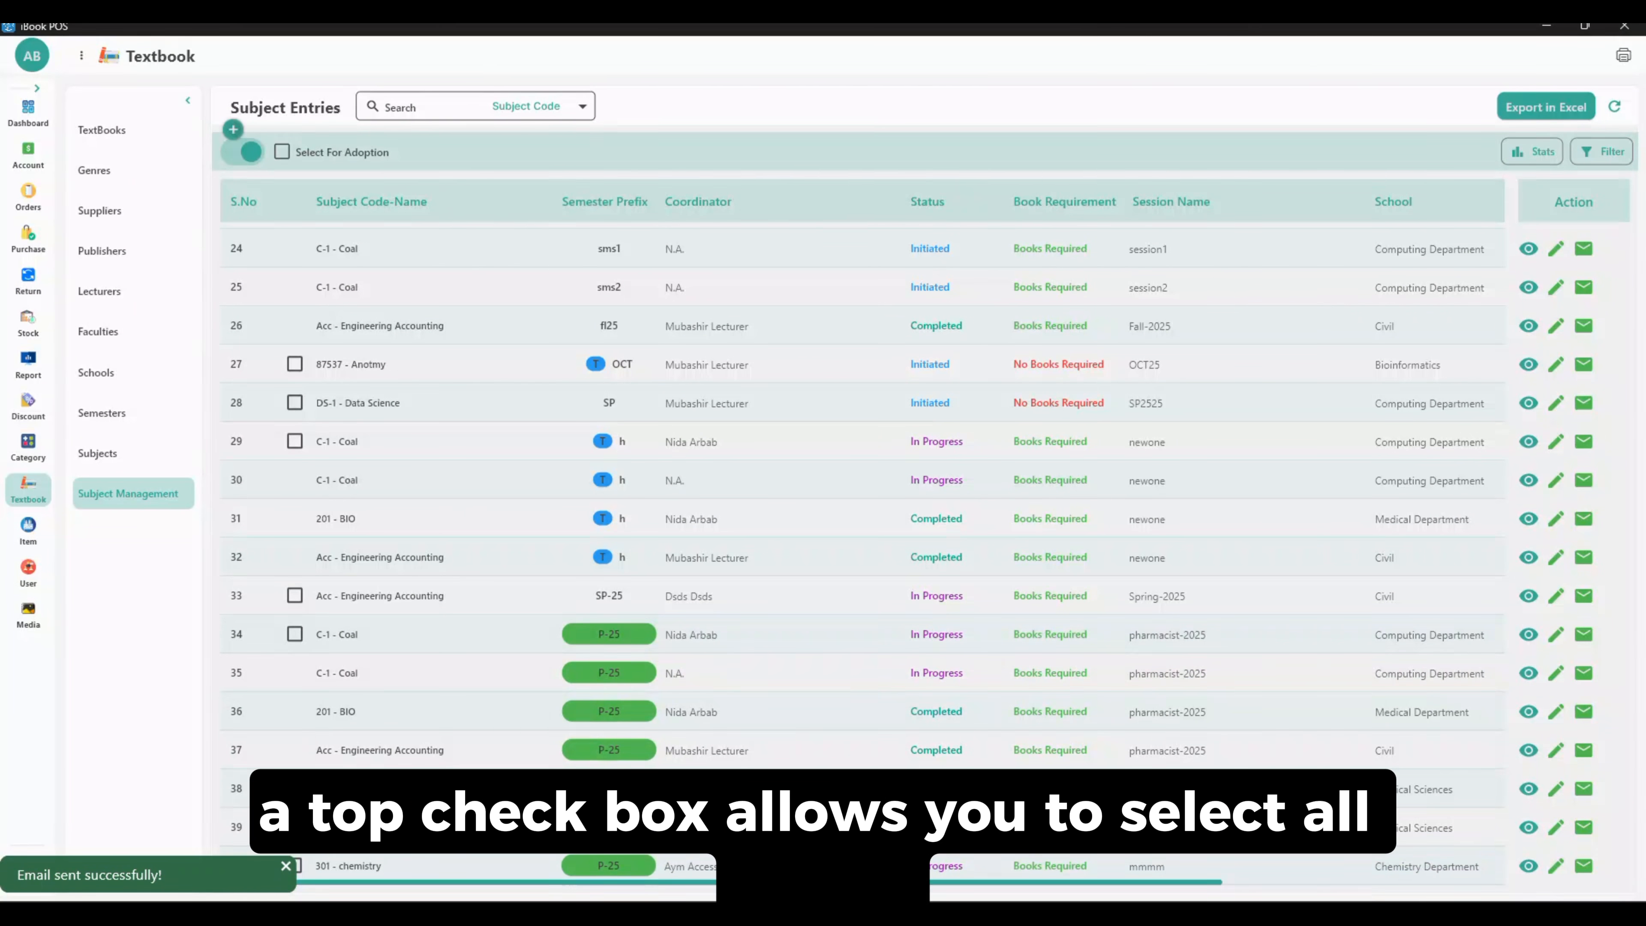
click(1554, 864)
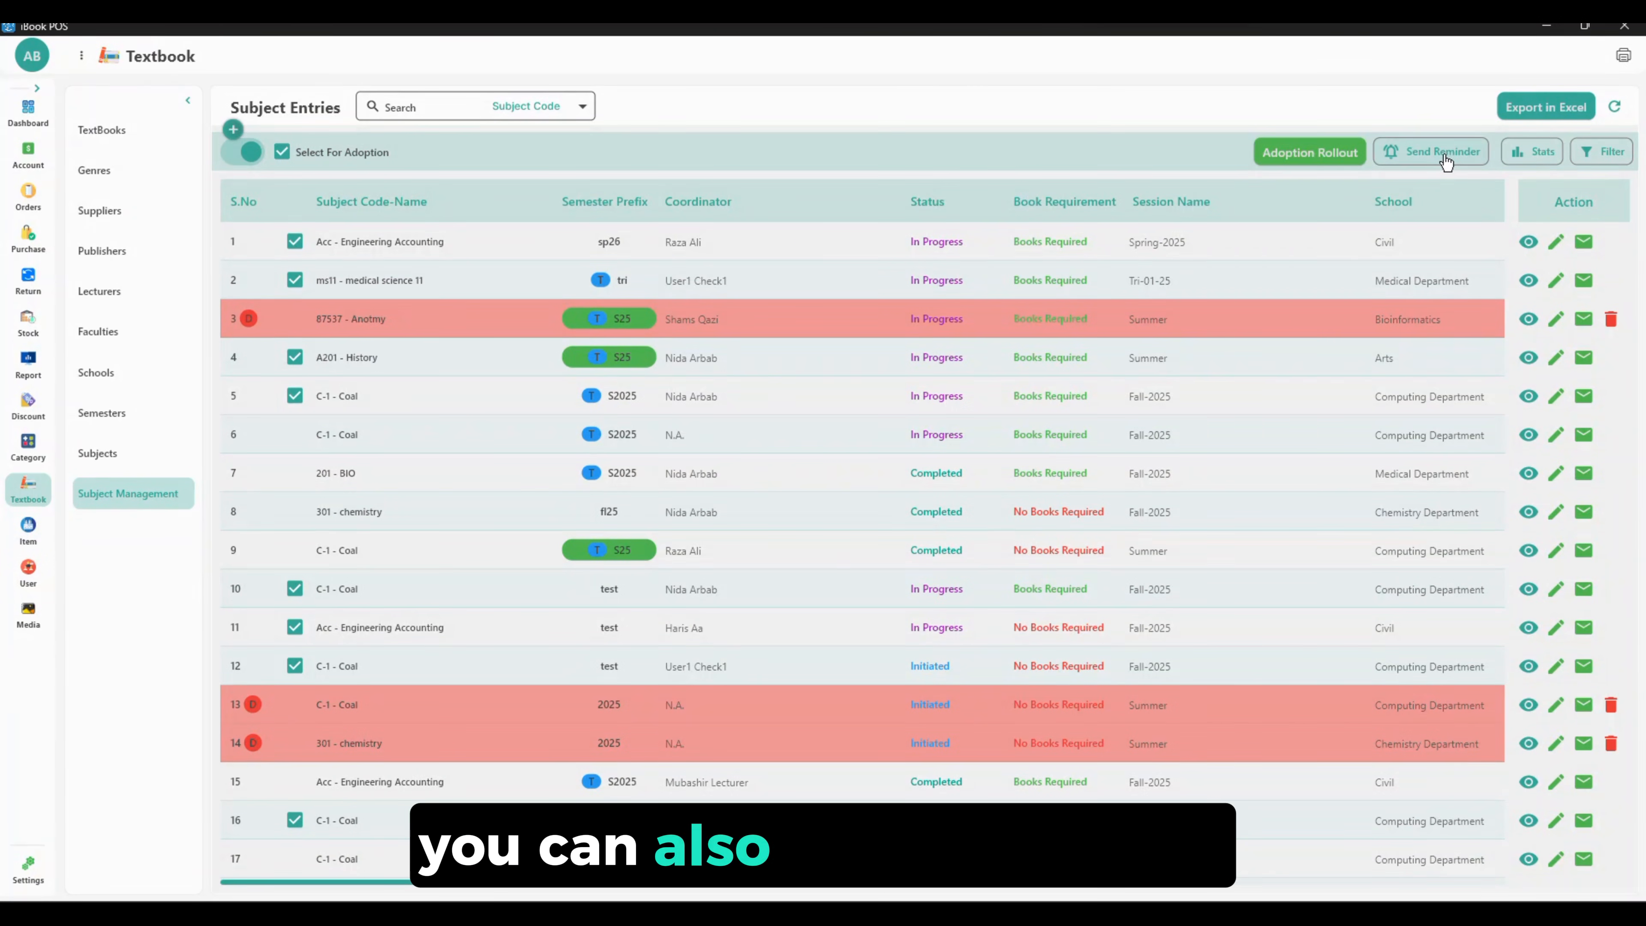
Send the adoption rollout emails to the 16 selected lecturers
click(1443, 153)
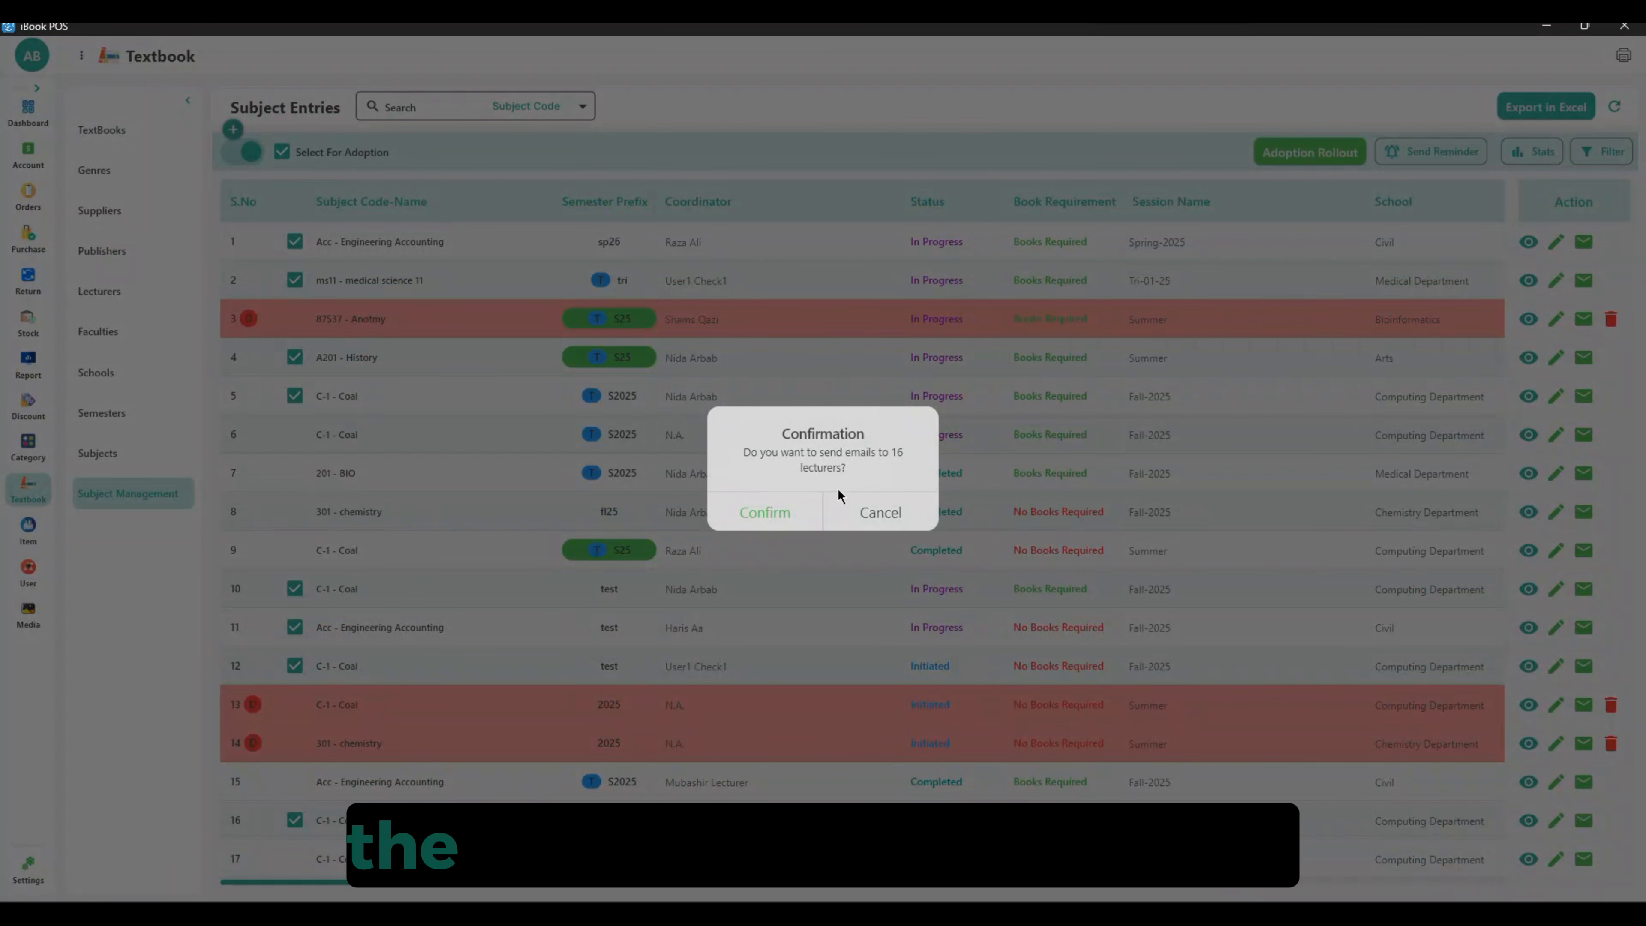
click(794, 515)
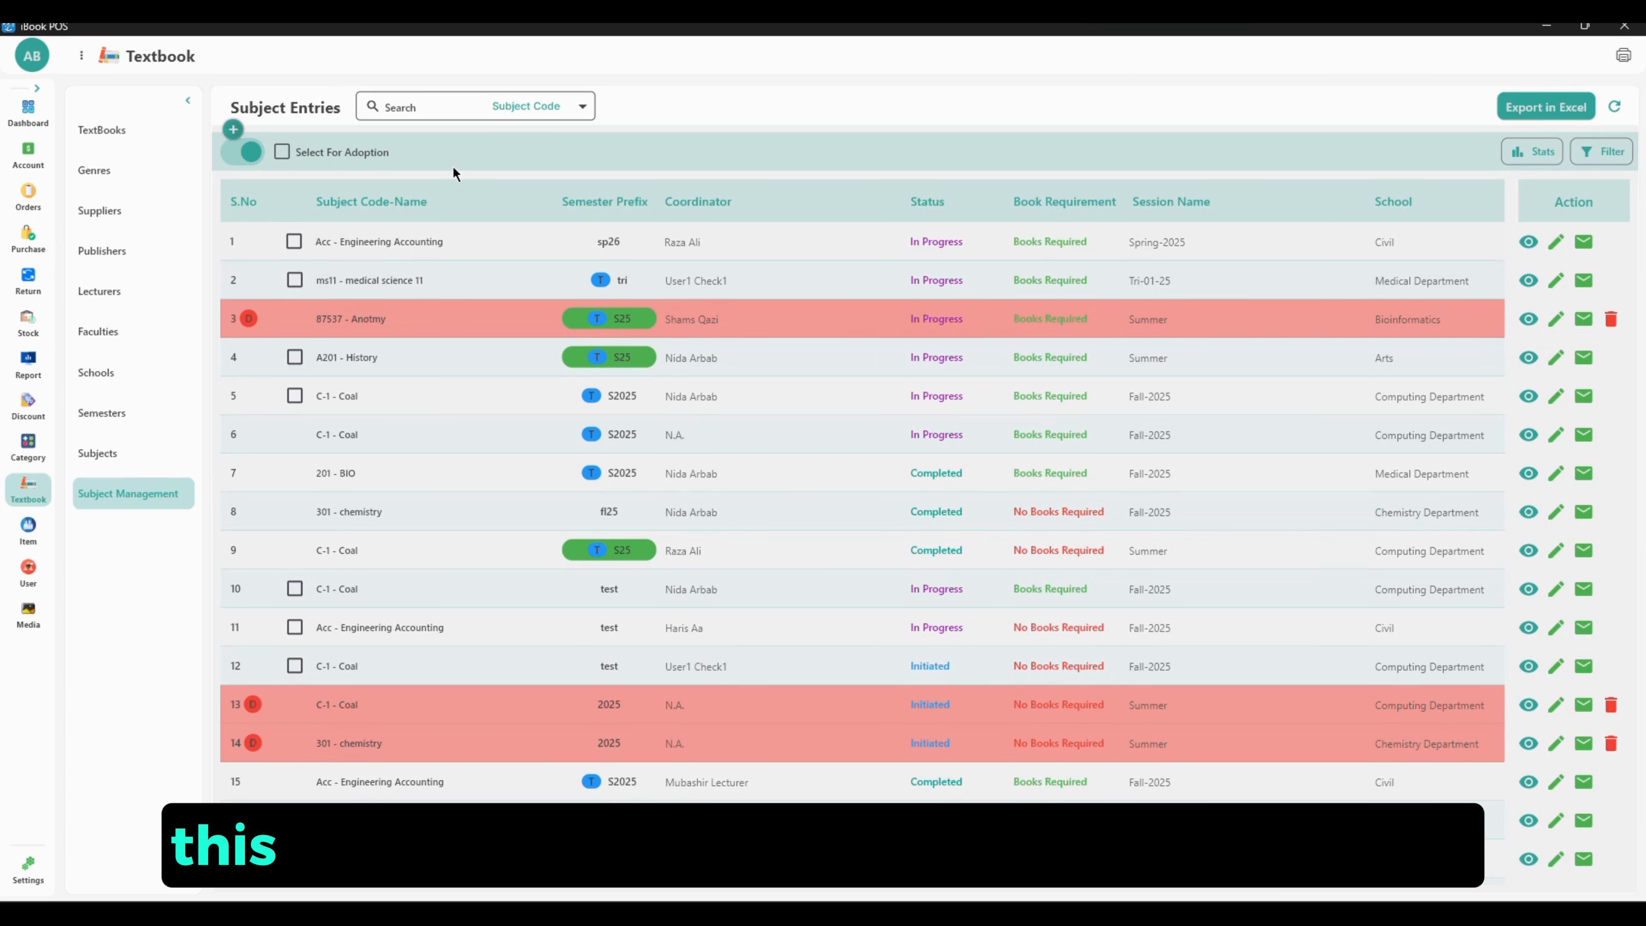
Switch the entries list to delete mode and select all discontinued entries for deletion
click(243, 154)
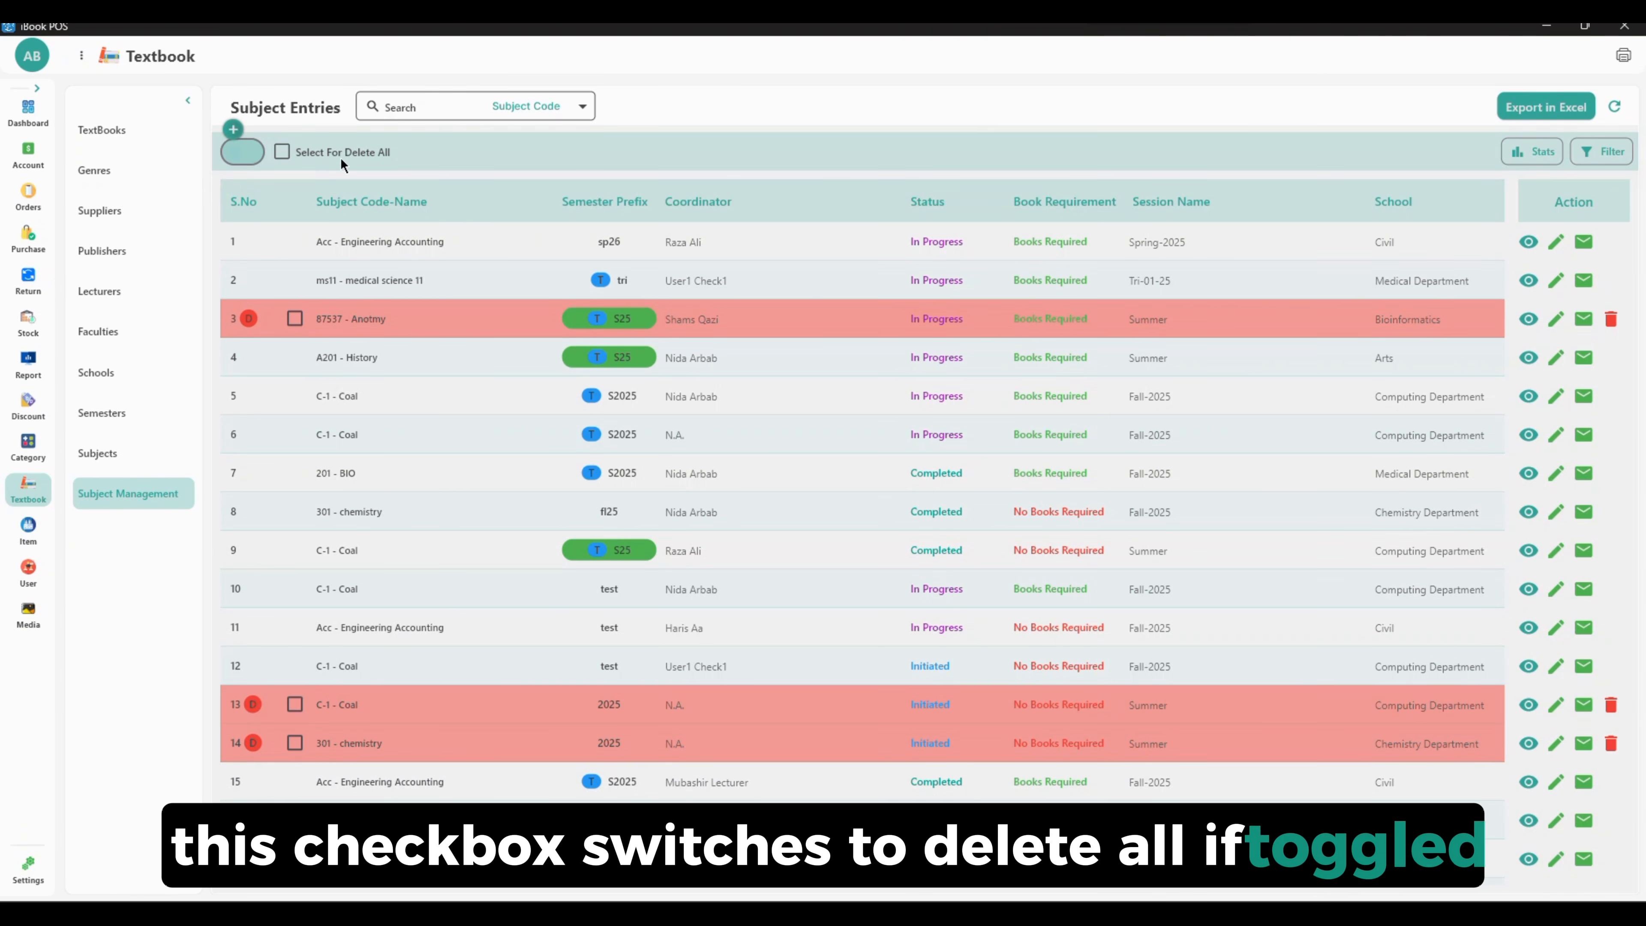
click(282, 151)
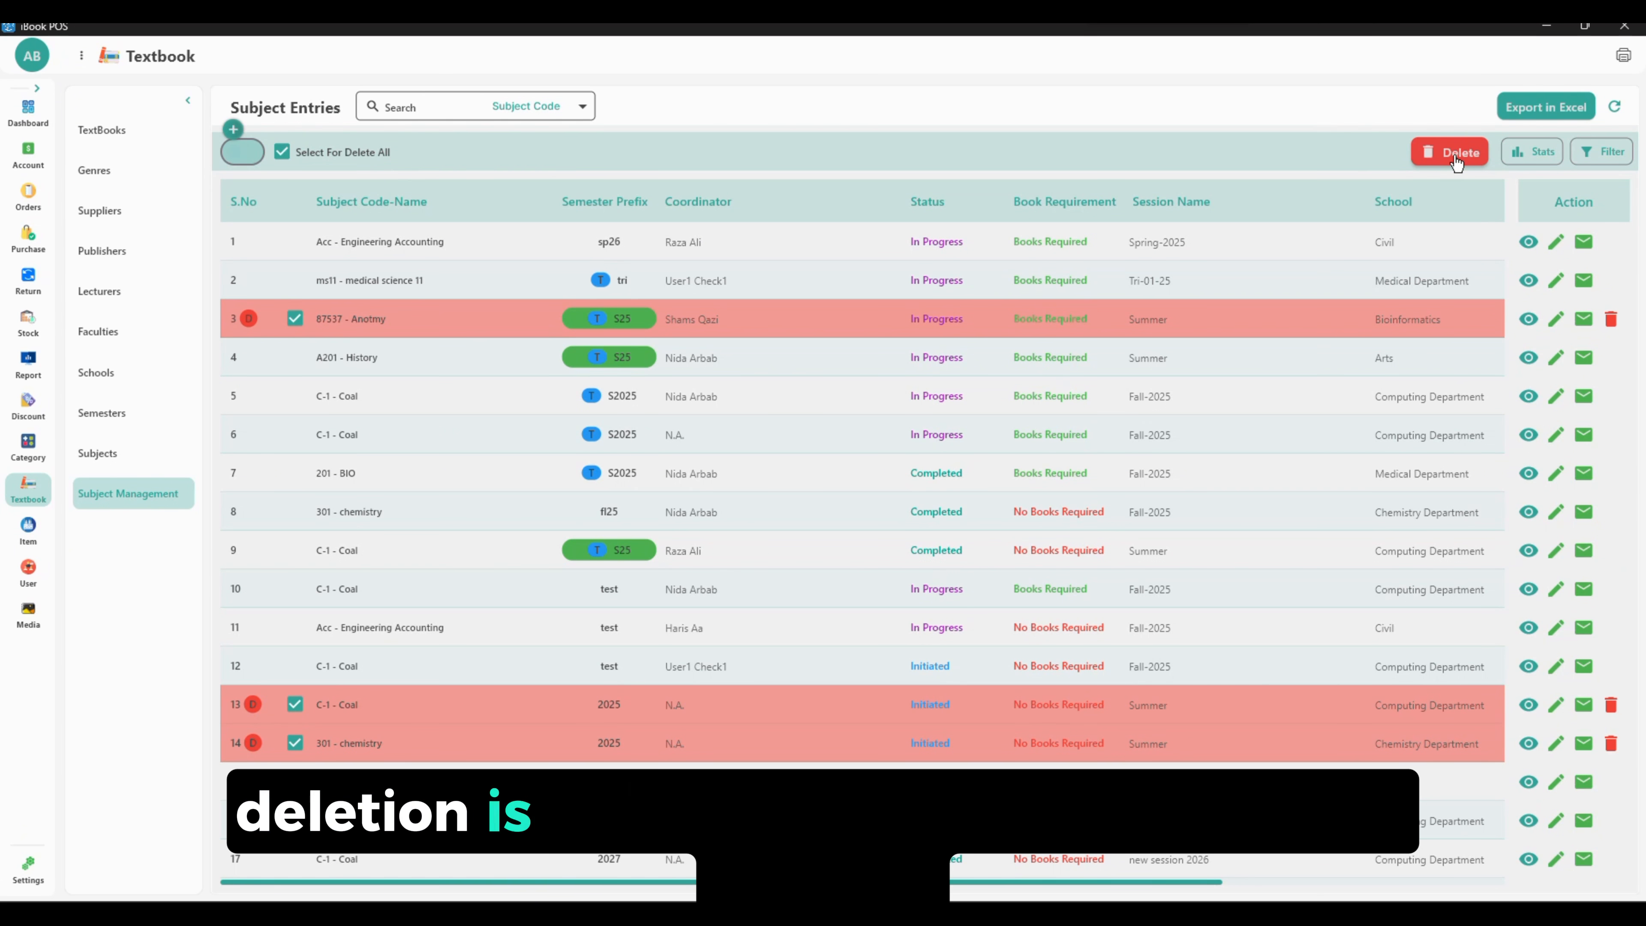
Display the adoption progress statistics and open the entry filter options
click(1531, 151)
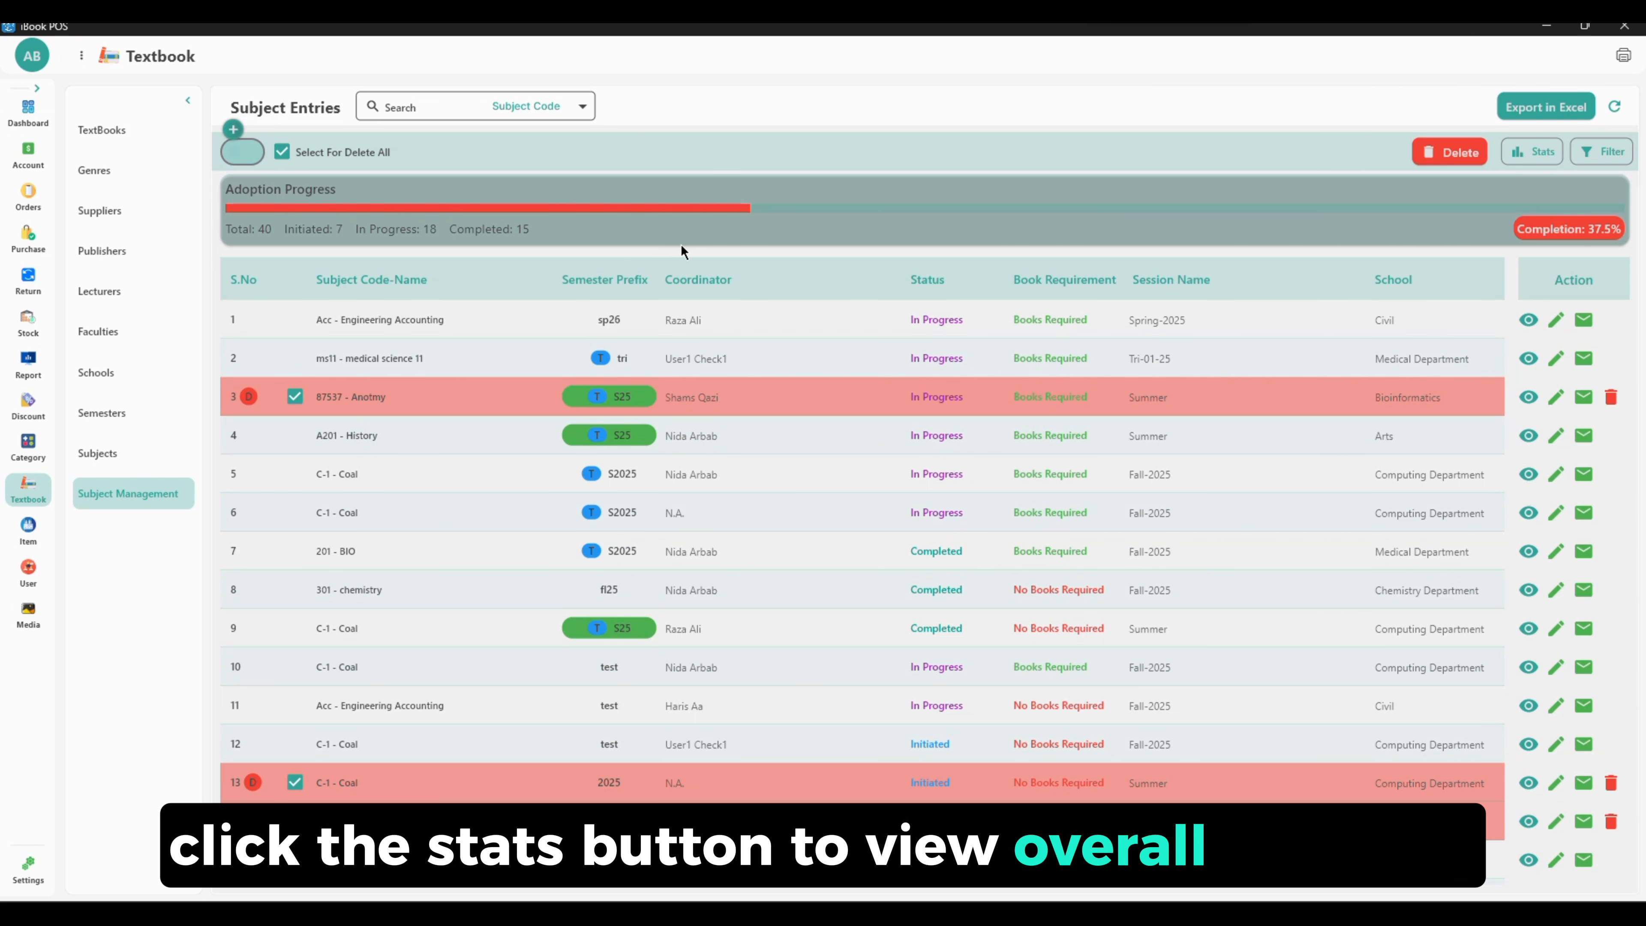
click(1601, 151)
click(1200, 214)
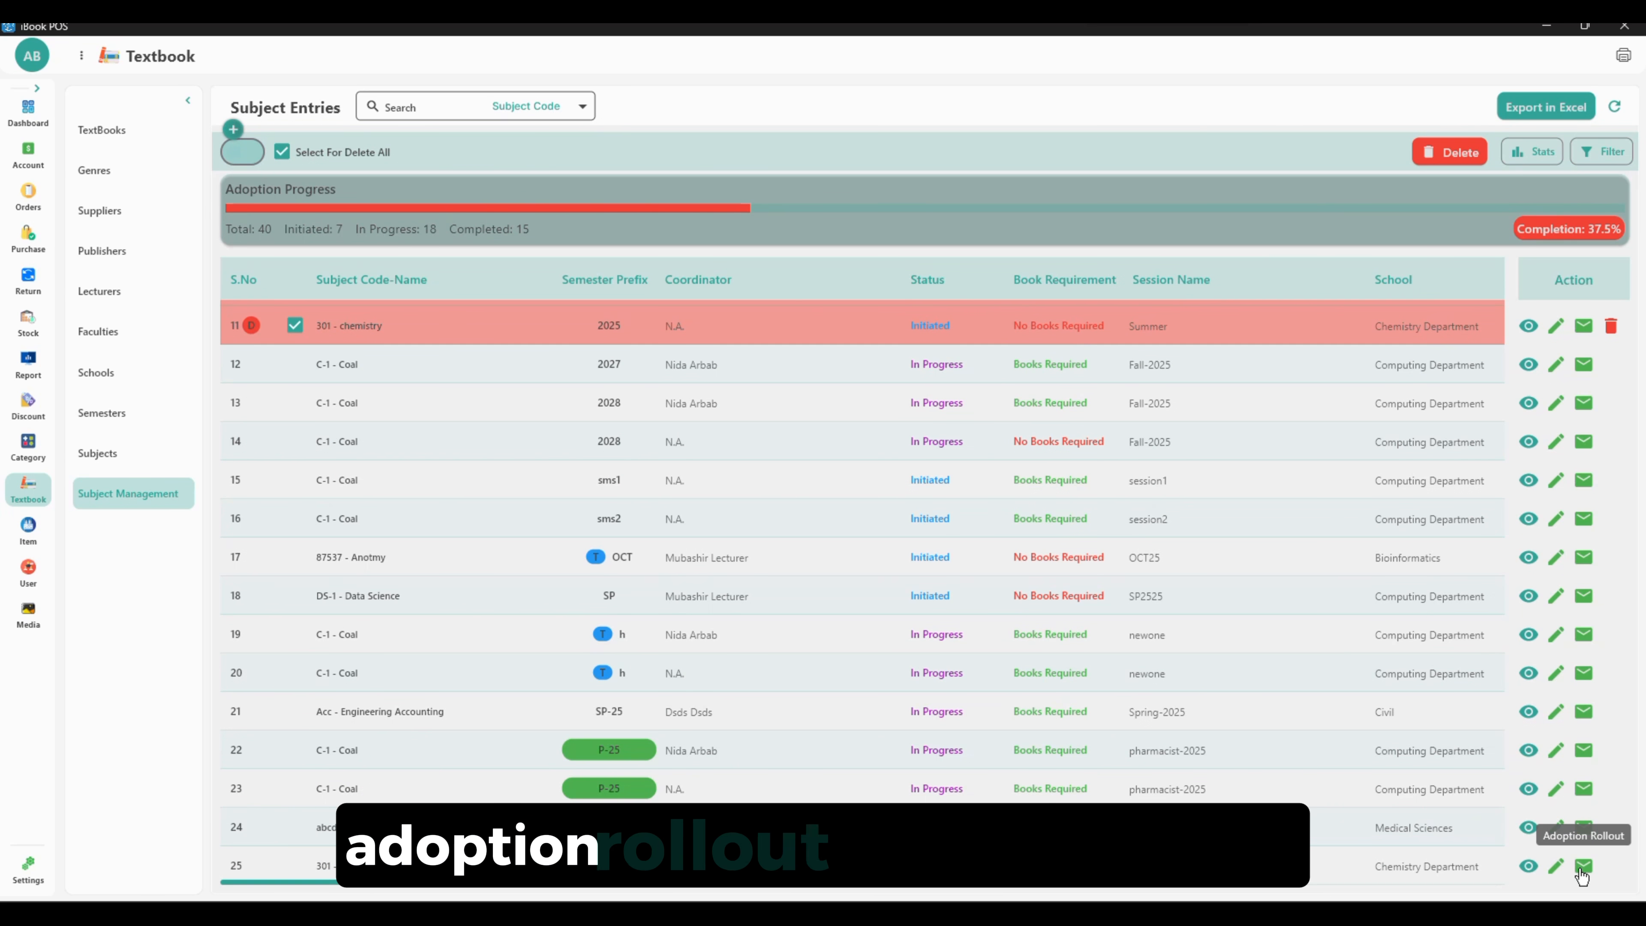
Open the adoption rollout for entry 25 and toggle the email history sort order
click(1581, 866)
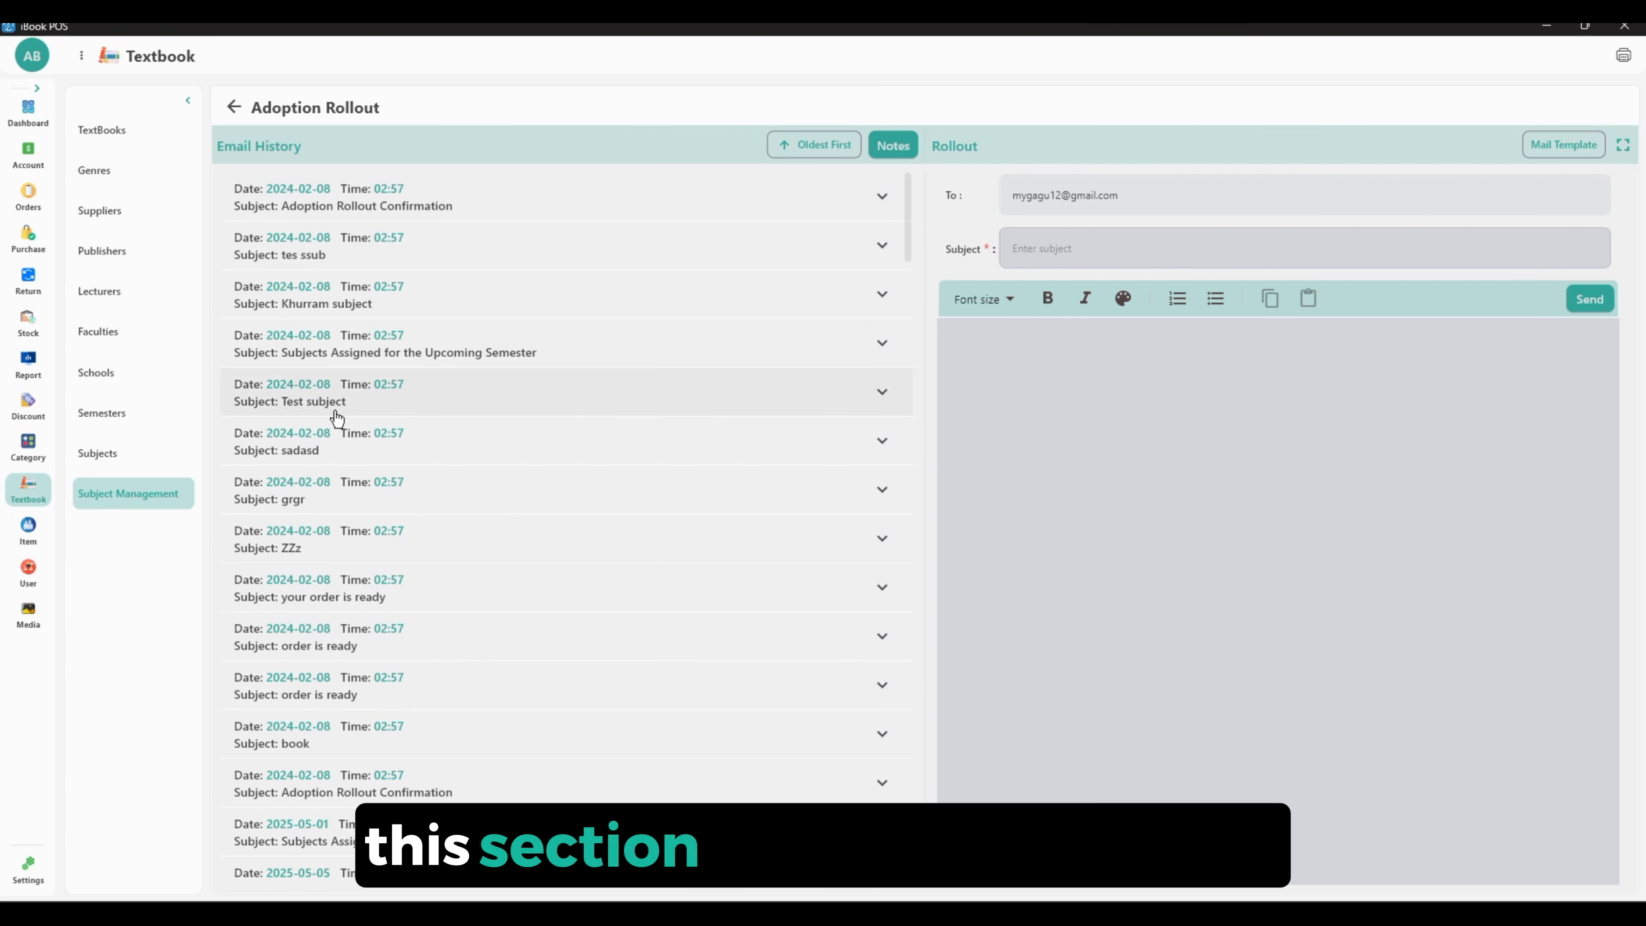
click(816, 149)
click(817, 151)
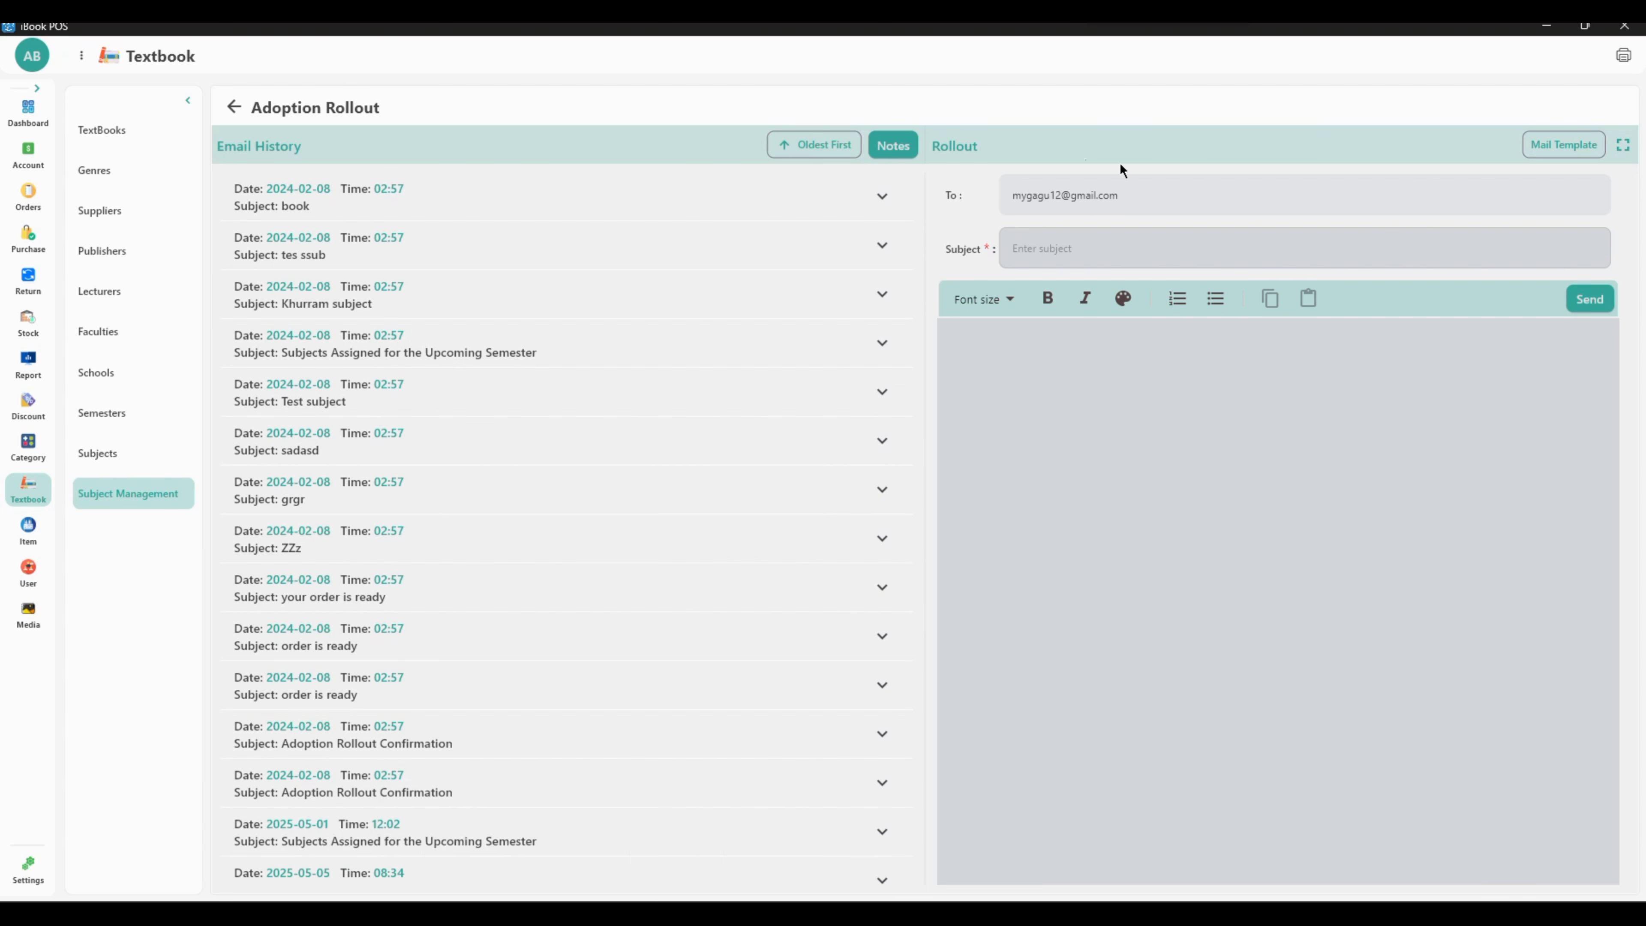
Apply the Subject Assignments for Collaborative Teaching mail template and send the email
click(1563, 145)
click(1565, 203)
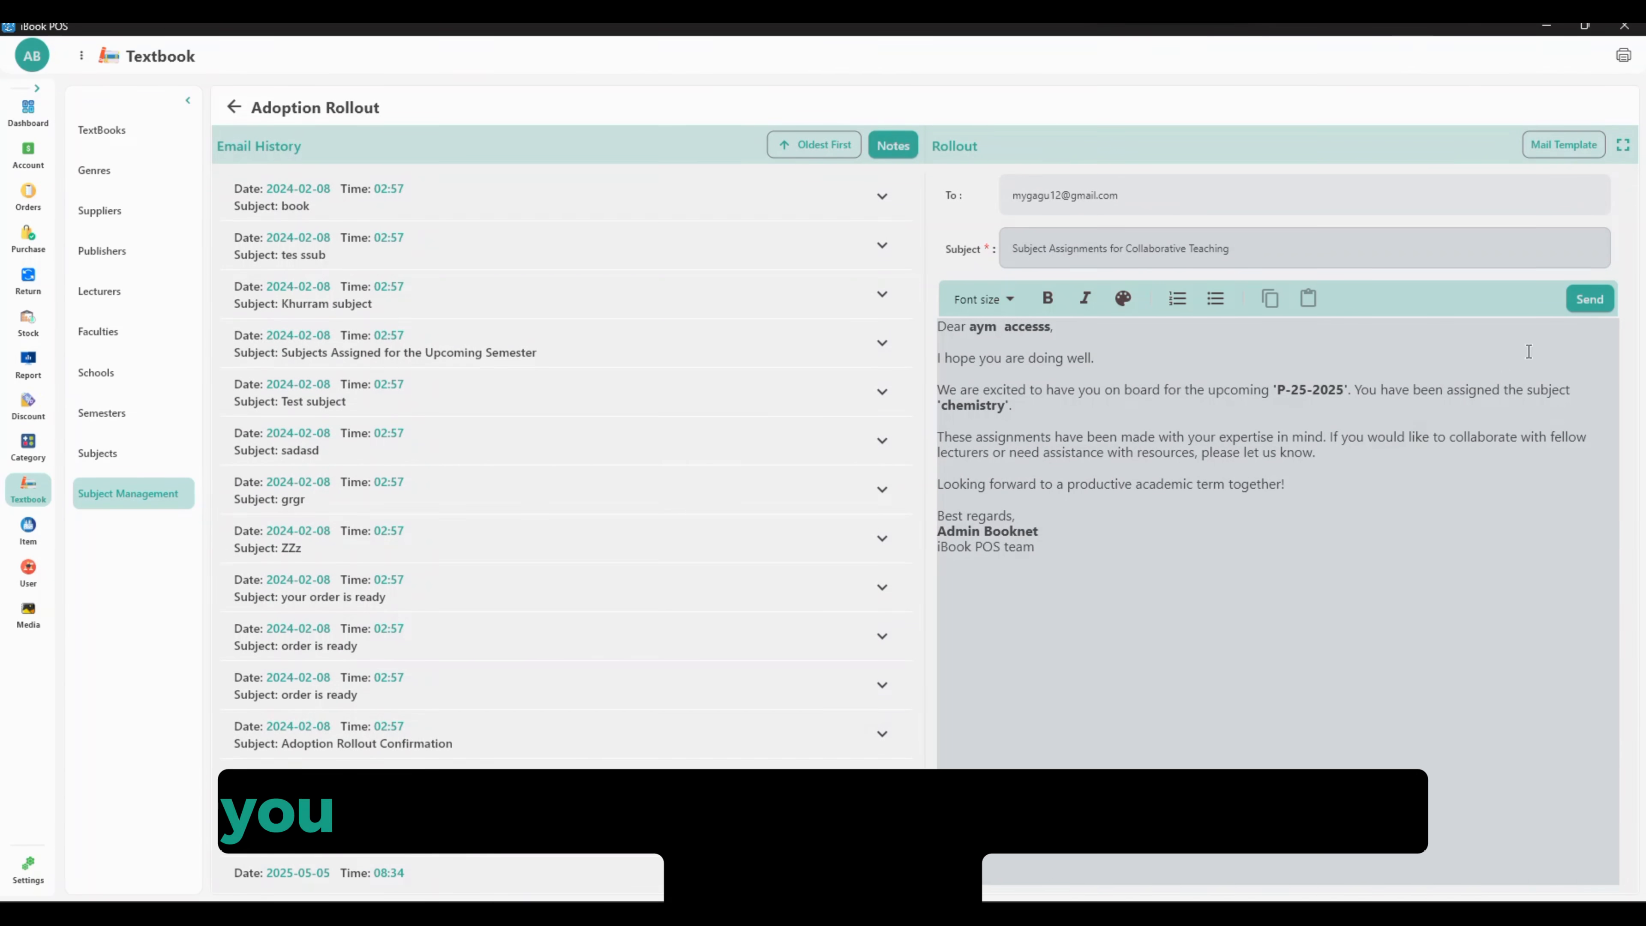
click(1590, 298)
Write "notes" in the rollout notes and switch the rollout panel to full screen
click(787, 145)
click(880, 151)
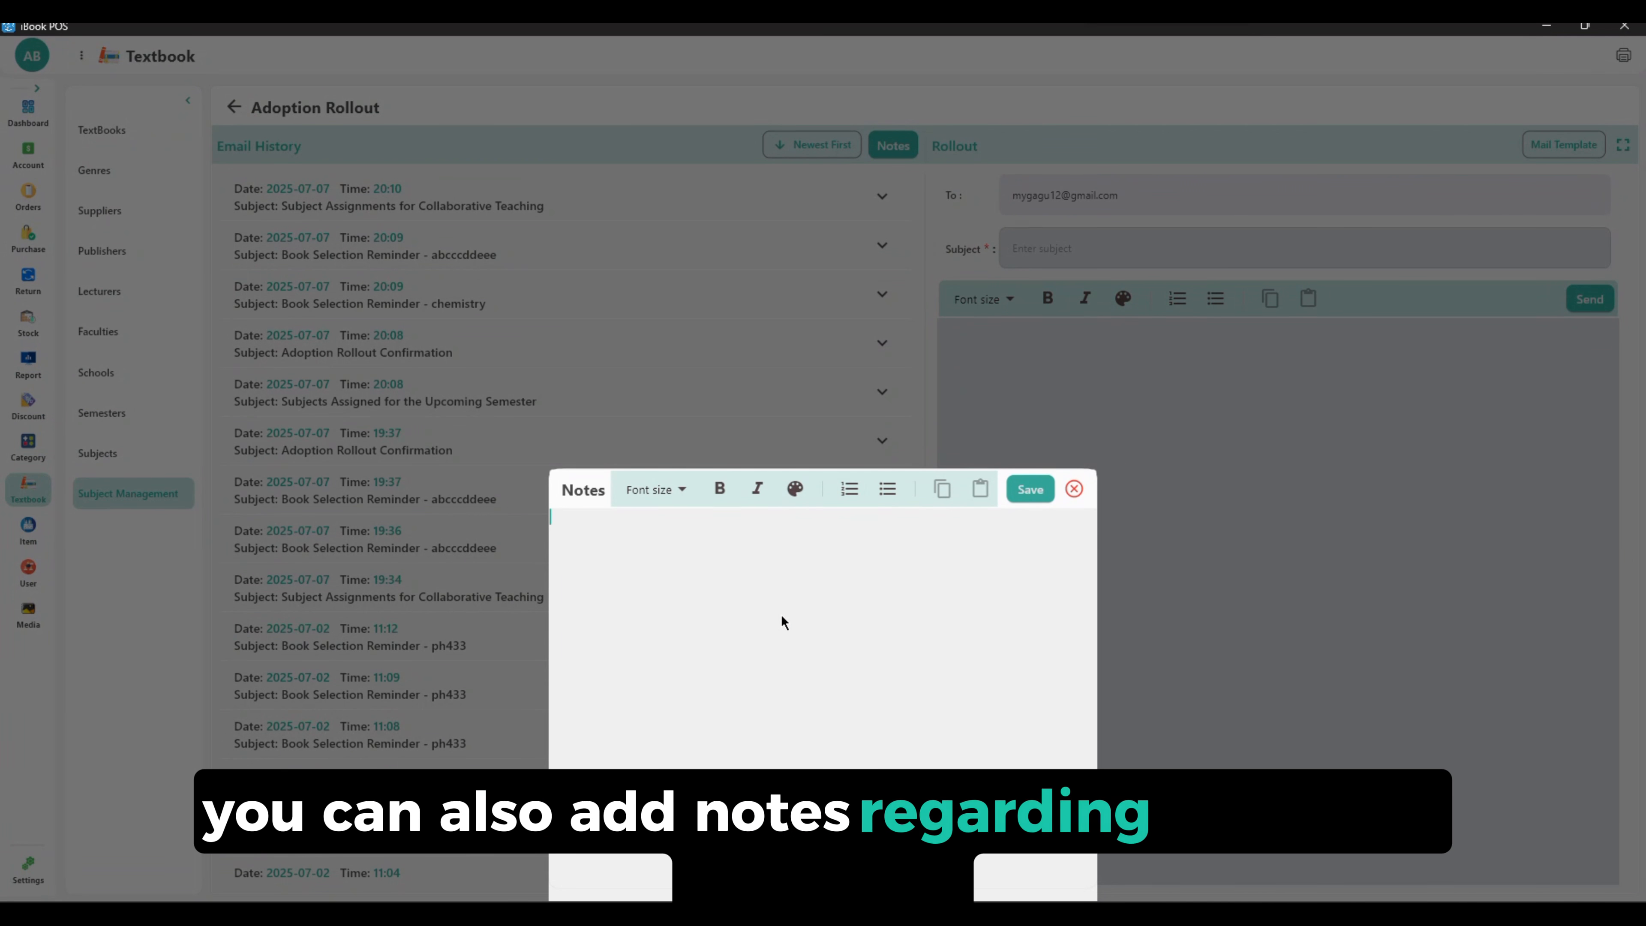
text(notes)
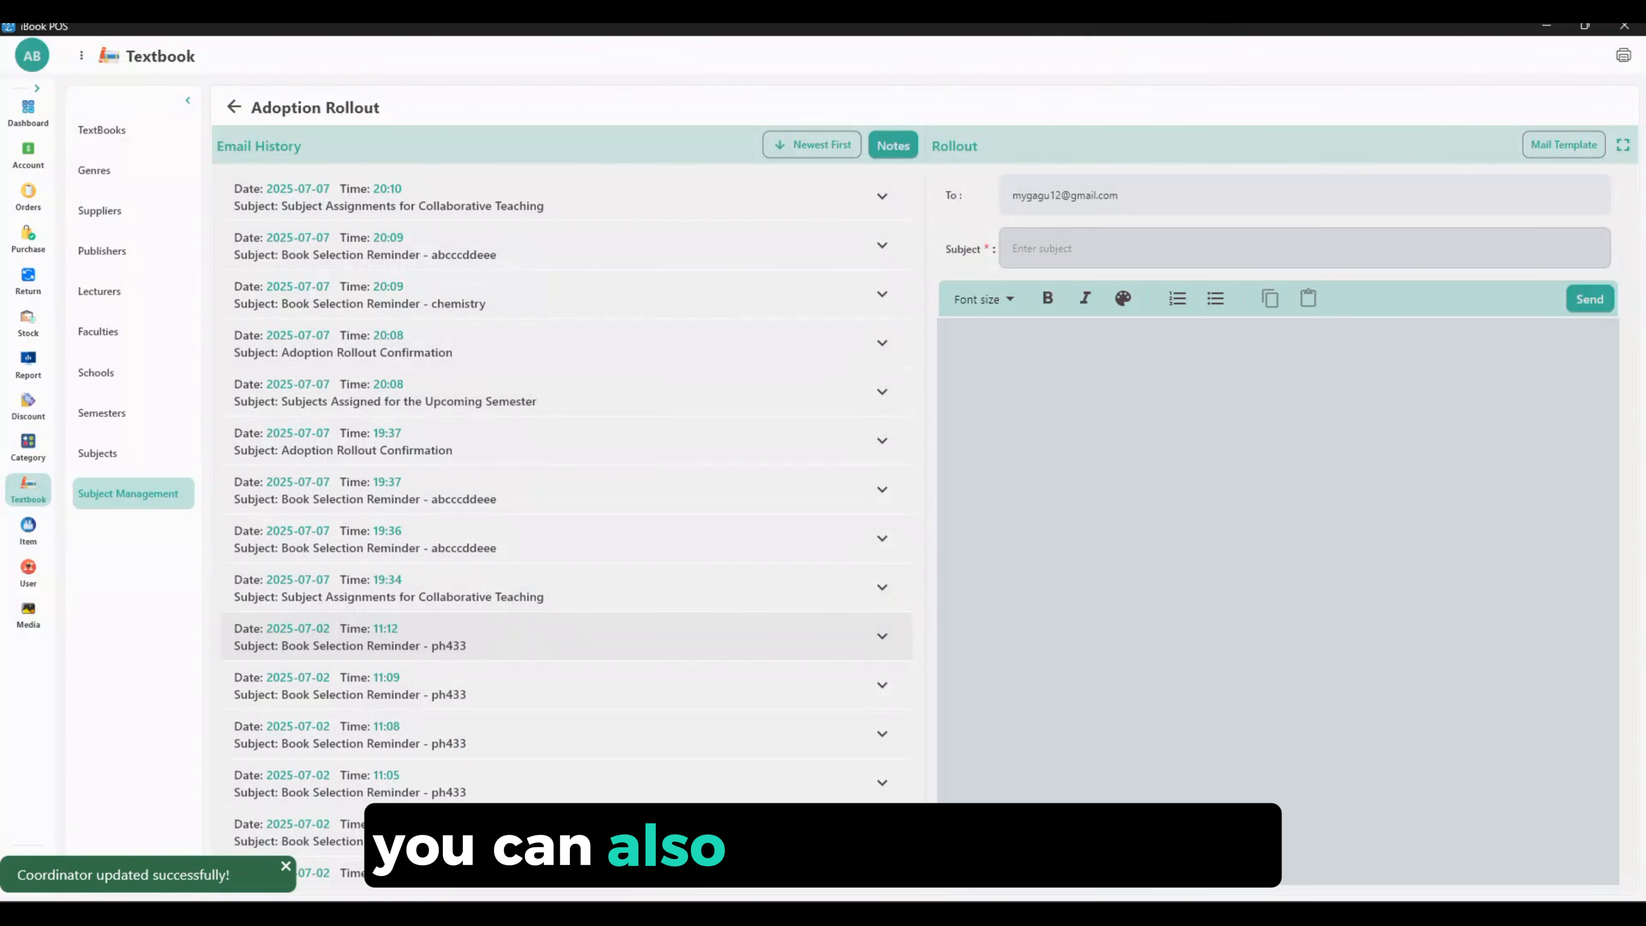
click(1621, 148)
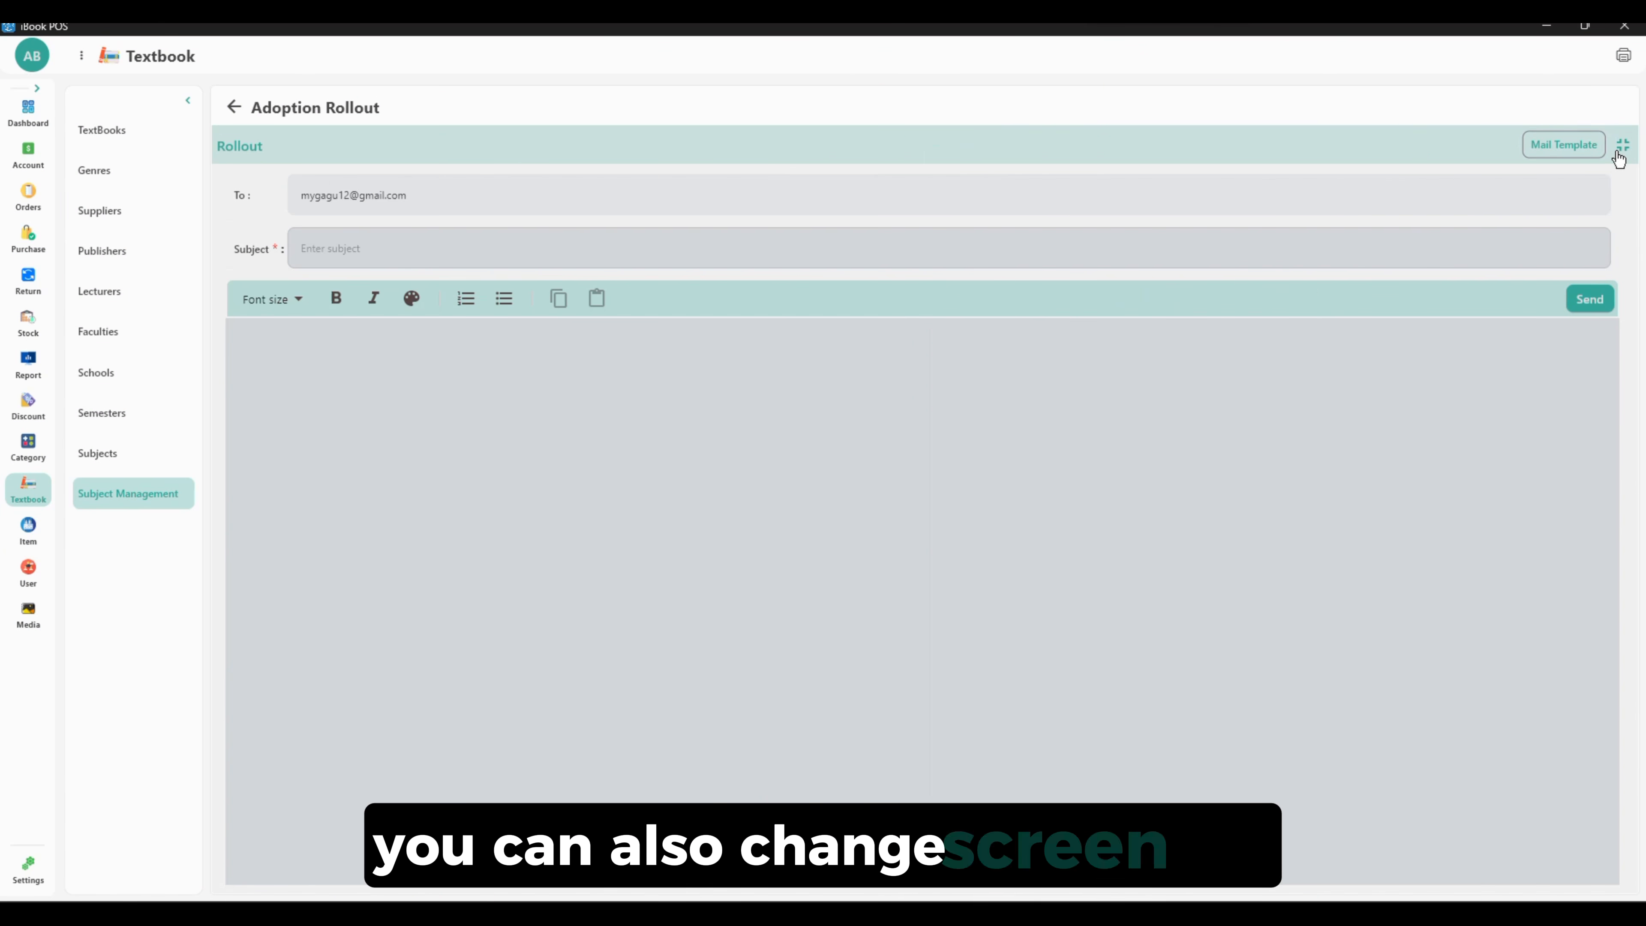